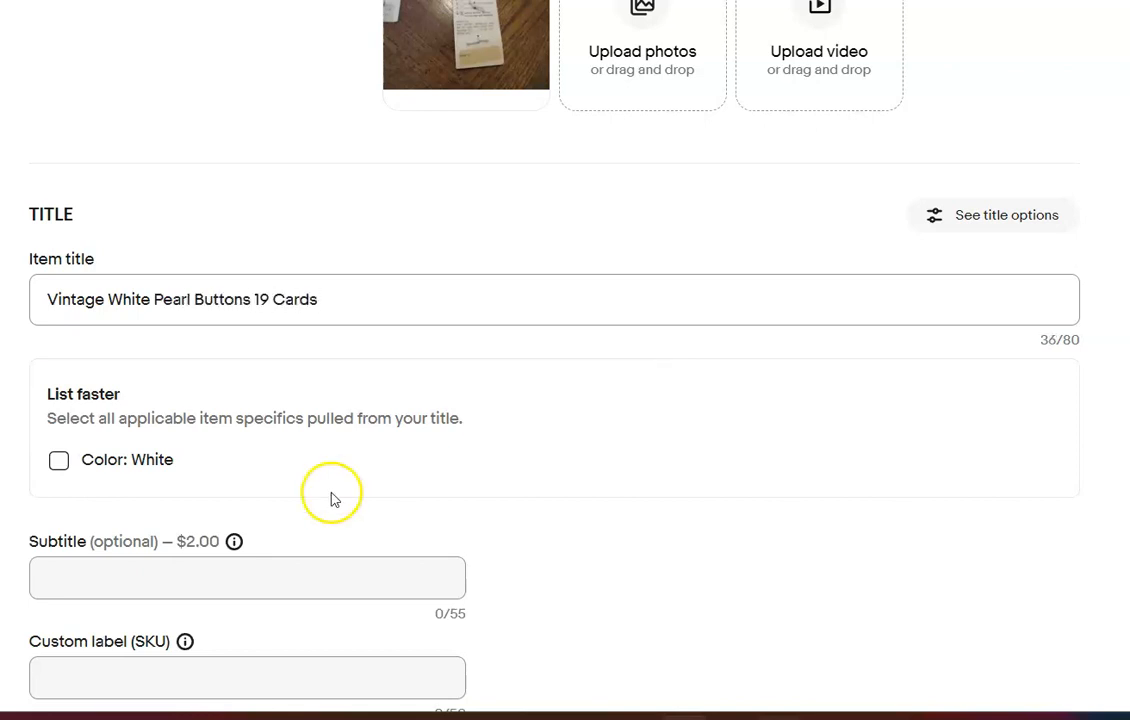
# Apply the suggested color White and change the item's first category to Collectibles > Sewing (1930-Now) > Buttons > Pearl, Shell
pyautogui.click(58, 460)
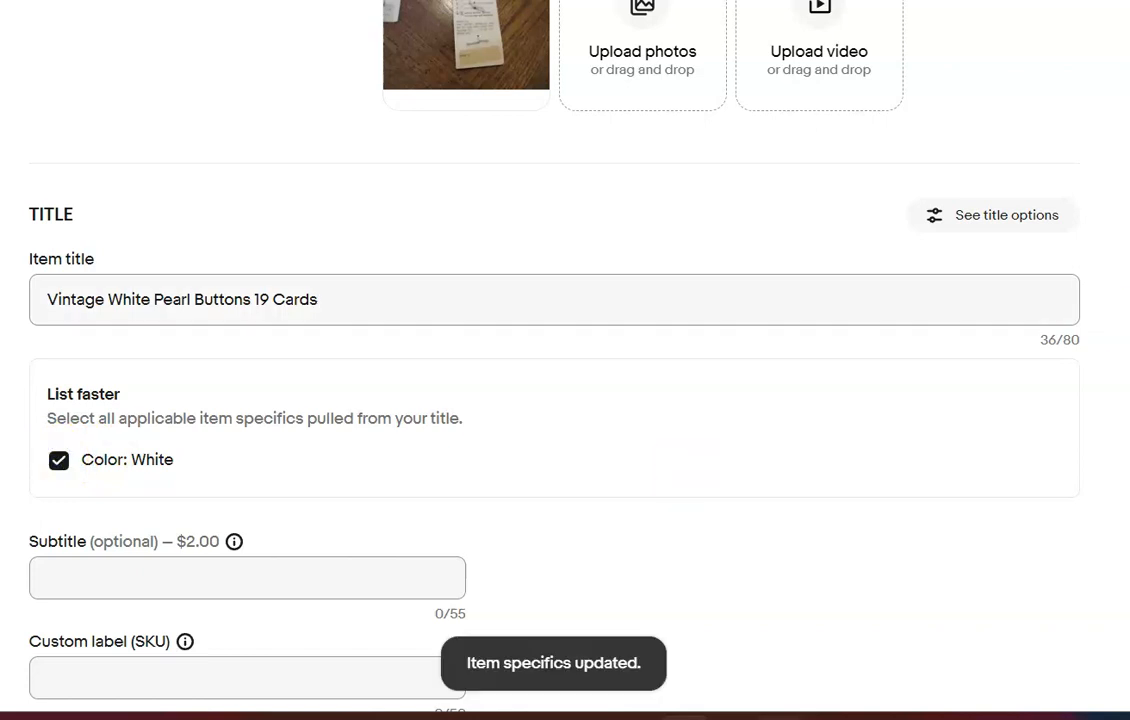
pyautogui.scroll(-4, 565, 400)
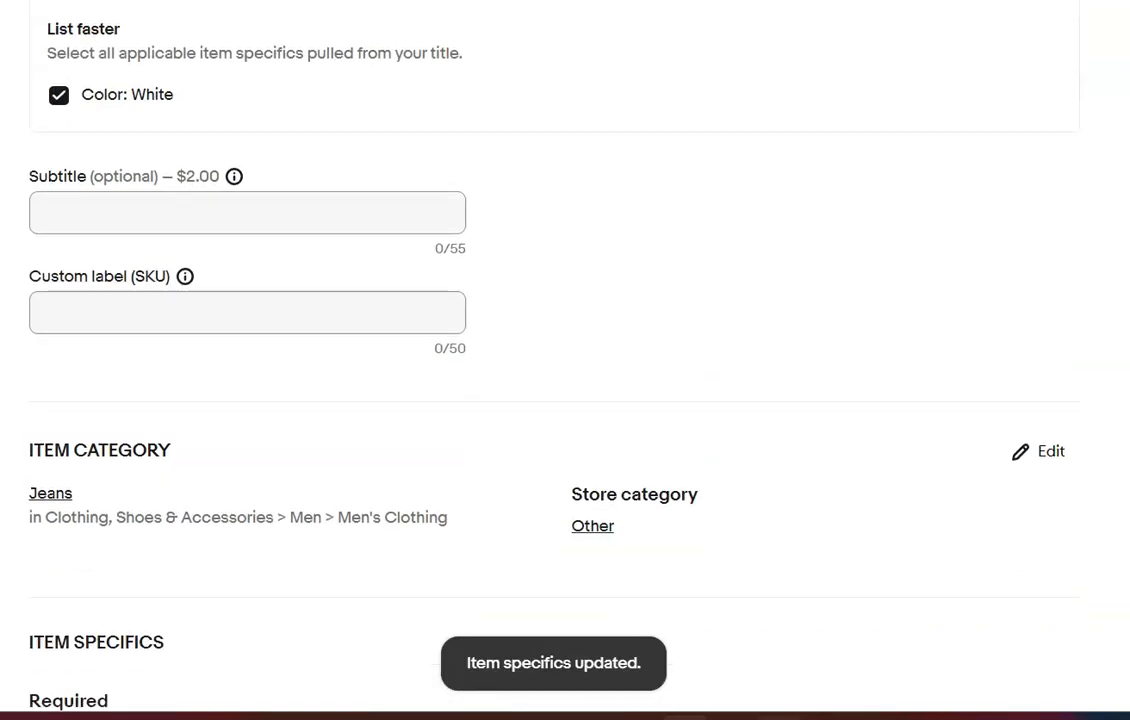
pyautogui.doubleClick(1049, 442)
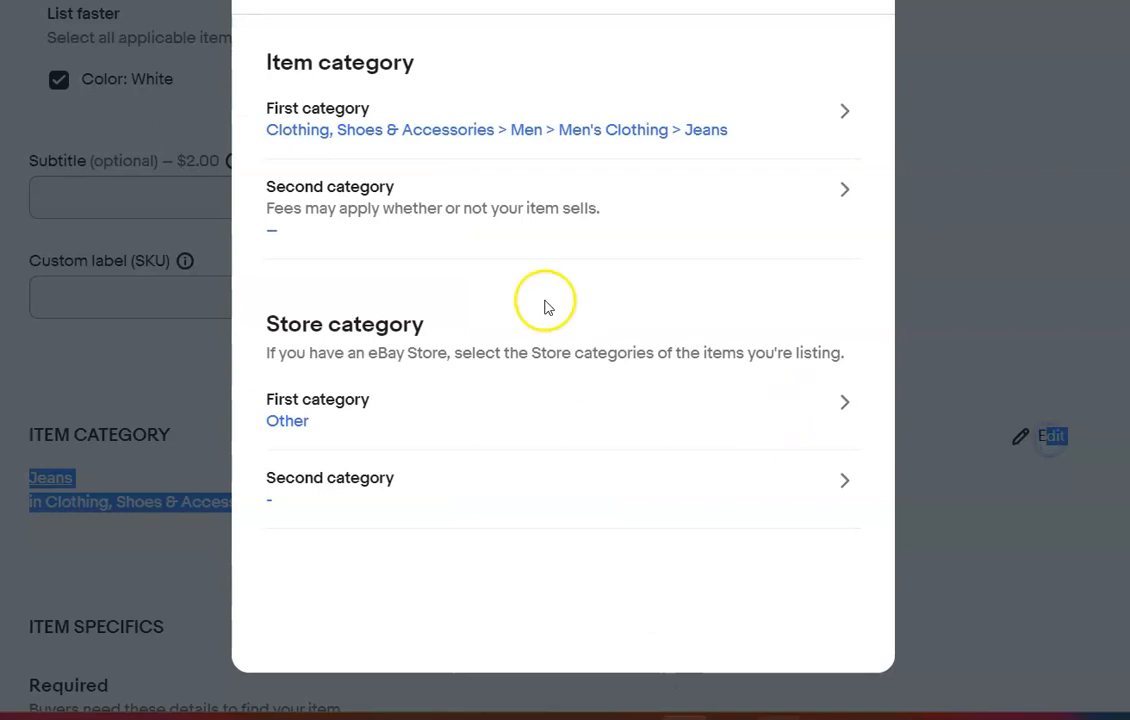
pyautogui.click(840, 114)
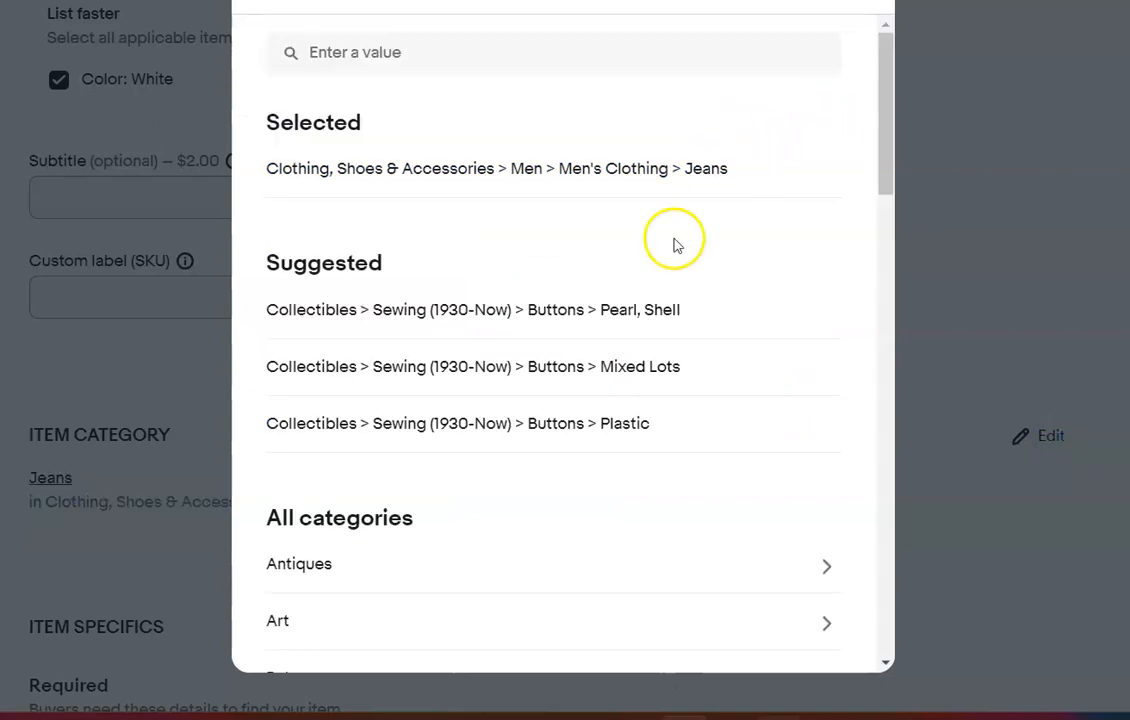
pyautogui.click(603, 317)
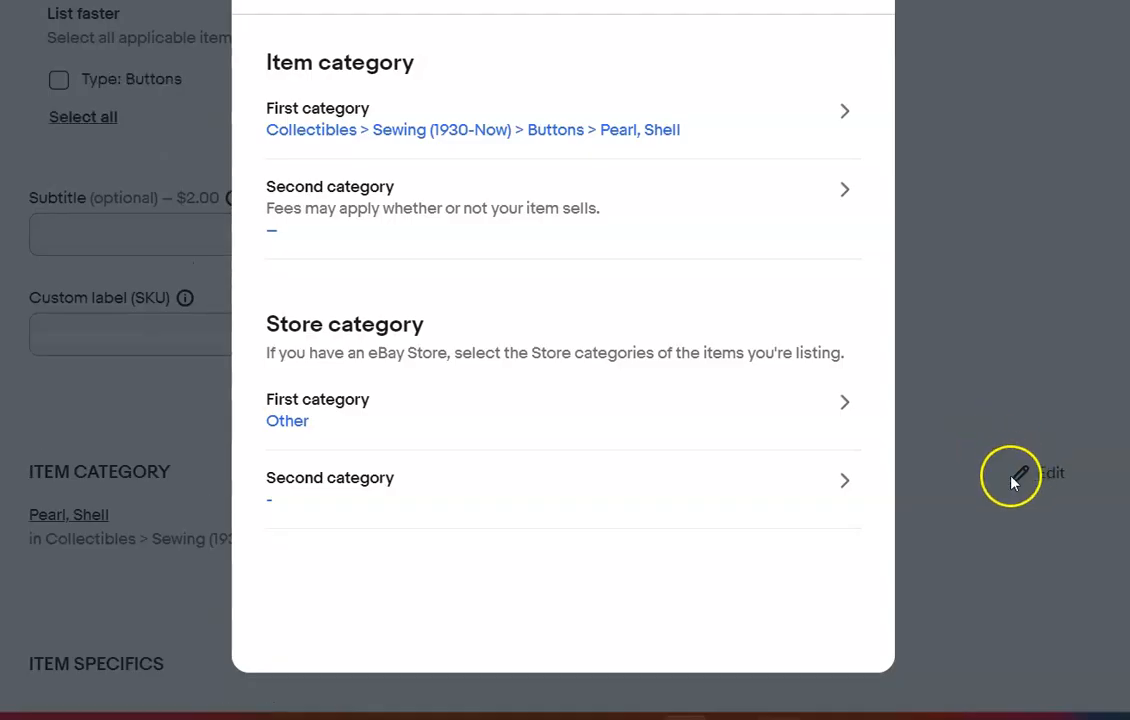
pyautogui.click(847, 1)
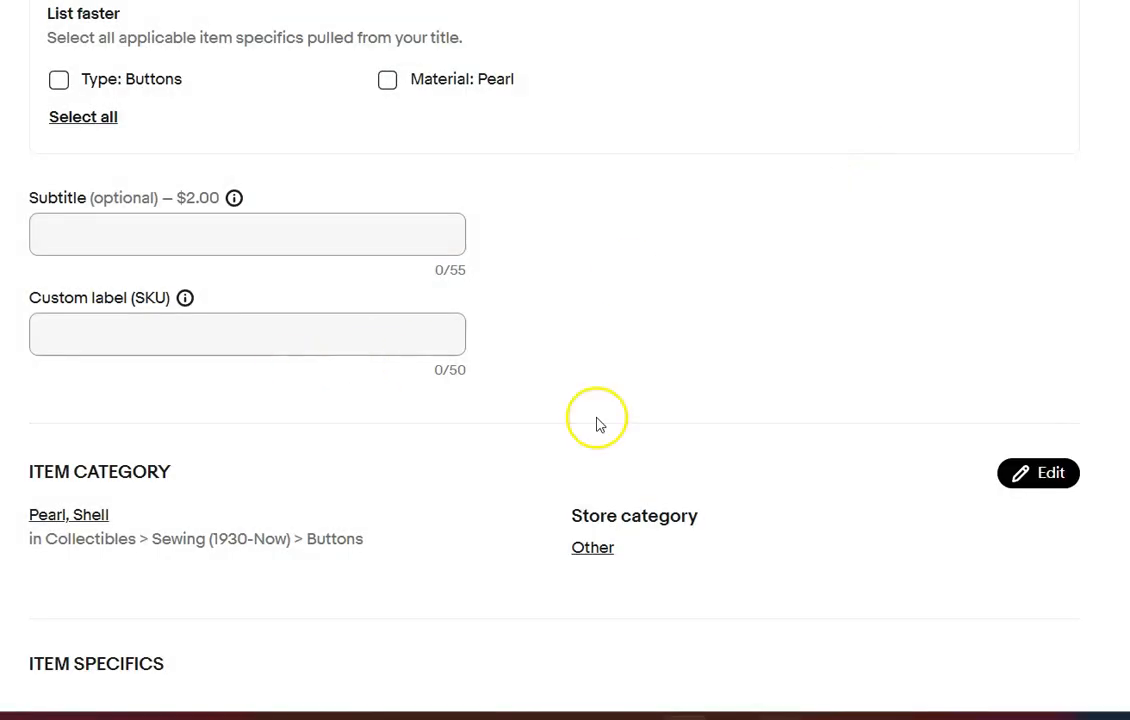
# Set the Type item specific to Lot
pyautogui.scroll(-6, 565, 360)
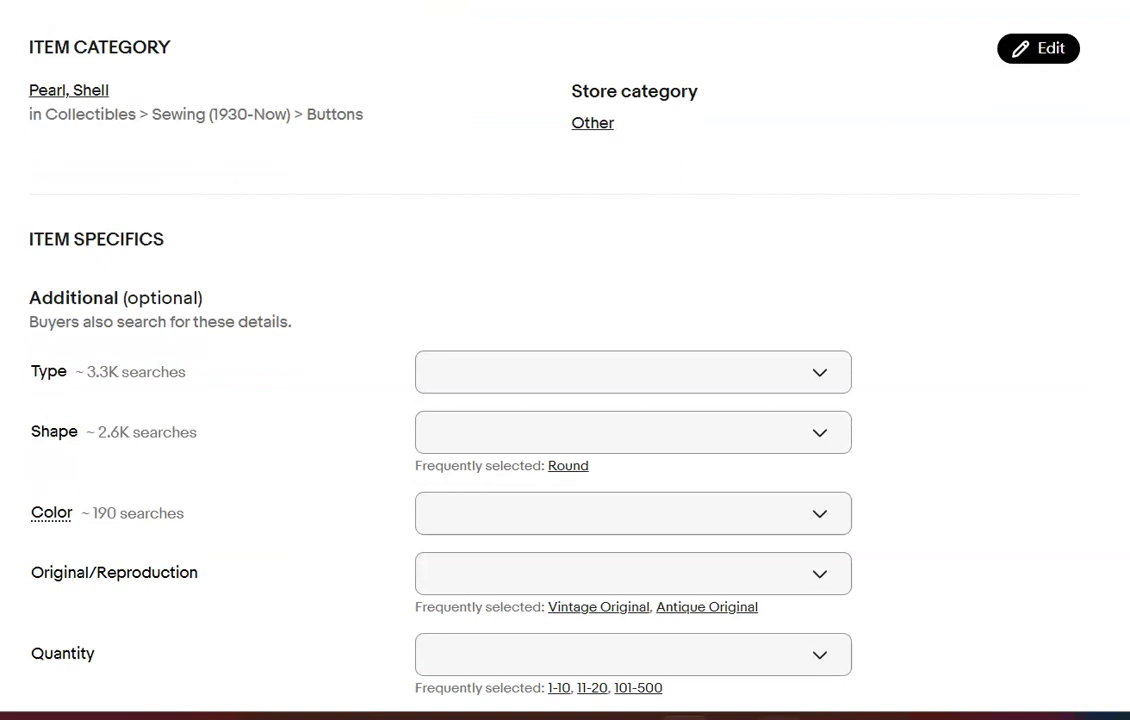
pyautogui.scroll(-1, 966, 171)
pyautogui.click(810, 156)
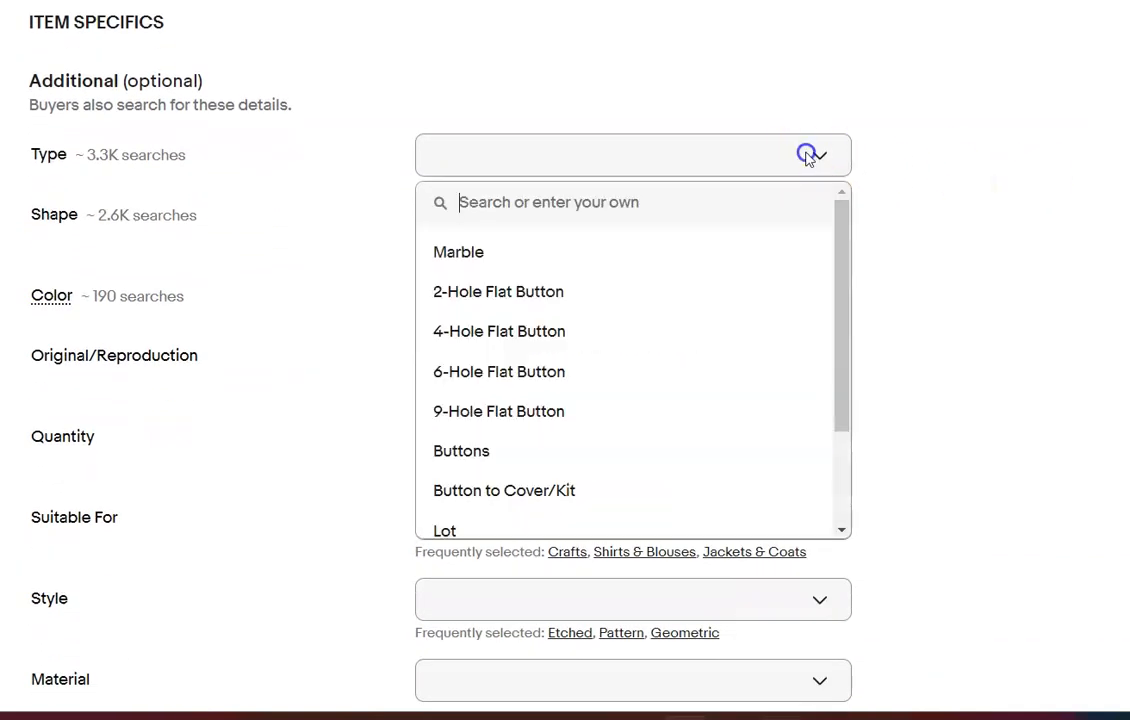
pyautogui.click(525, 451)
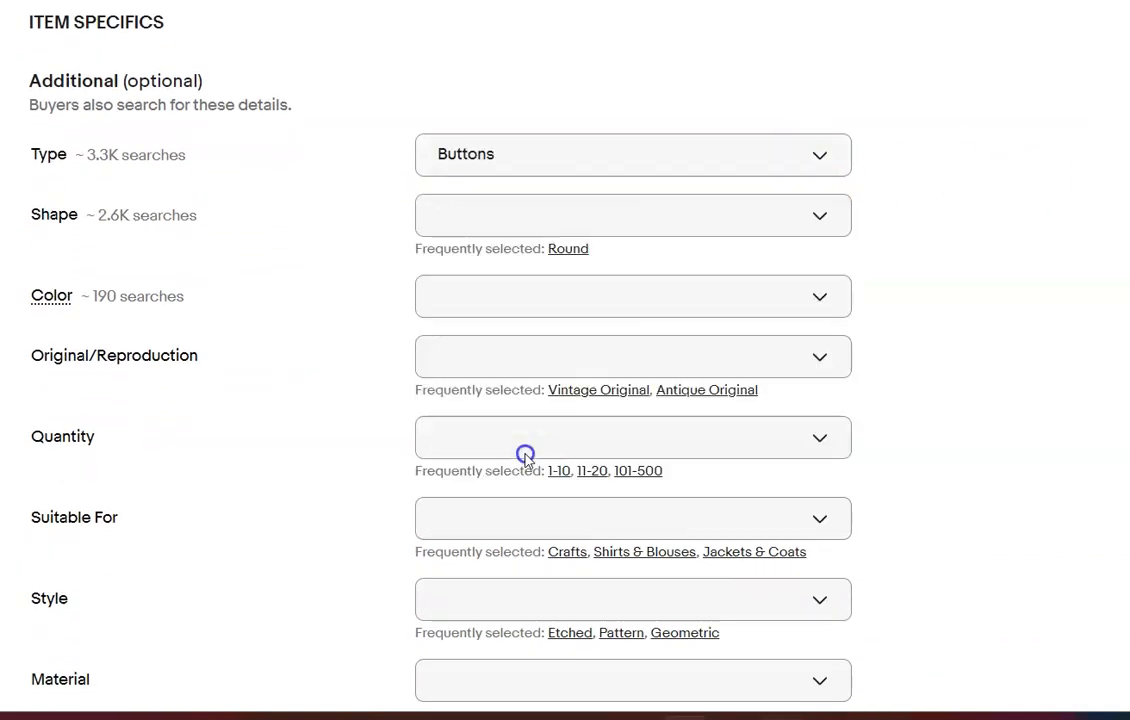
pyautogui.click(828, 165)
pyautogui.moveTo(850, 295); pyautogui.dragTo(852, 422)
pyautogui.click(444, 400)
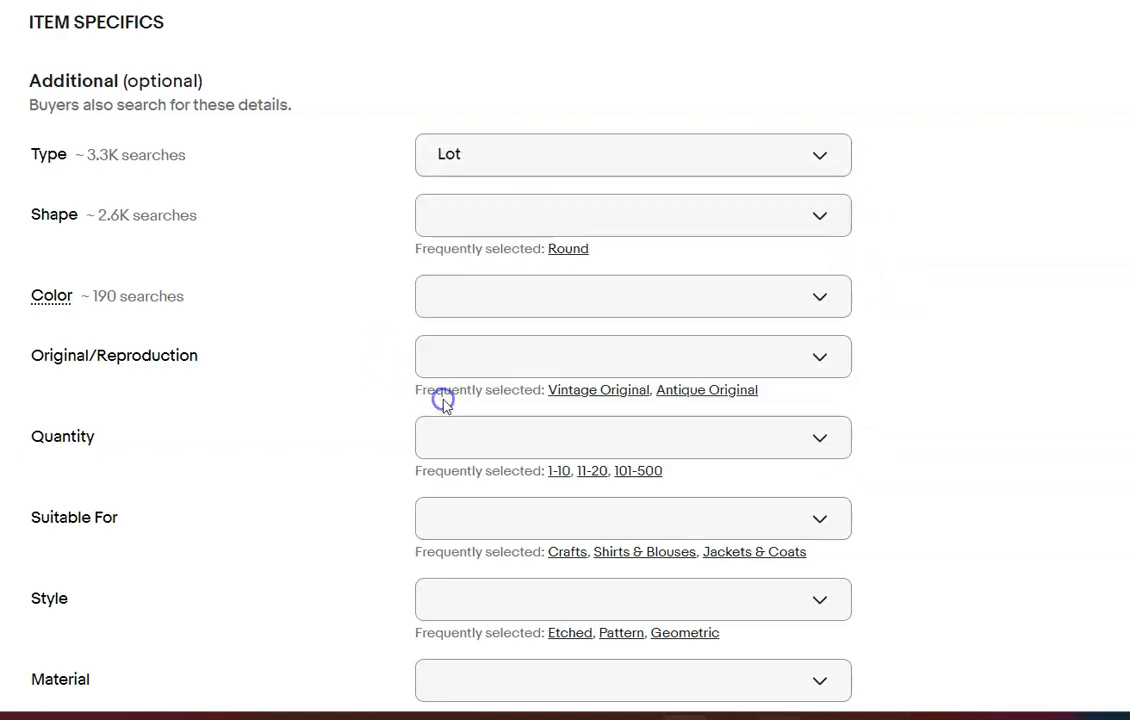
# Set the item's shape to Round and its color to White
pyautogui.click(828, 216)
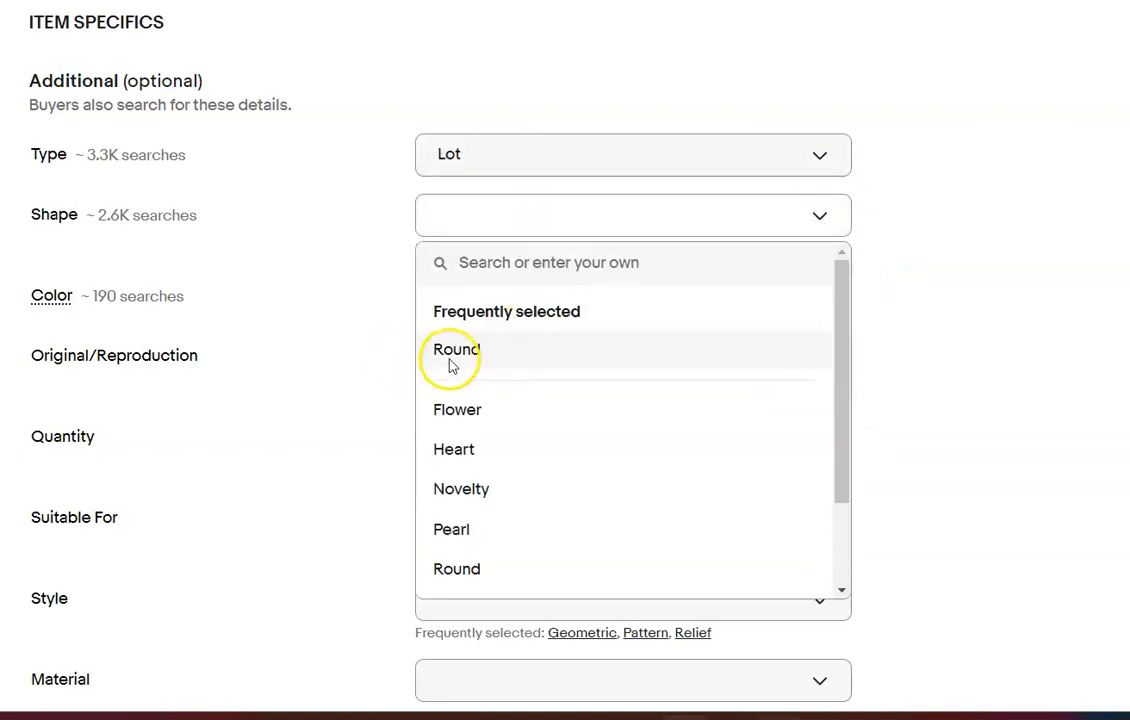
pyautogui.click(452, 349)
pyautogui.click(822, 290)
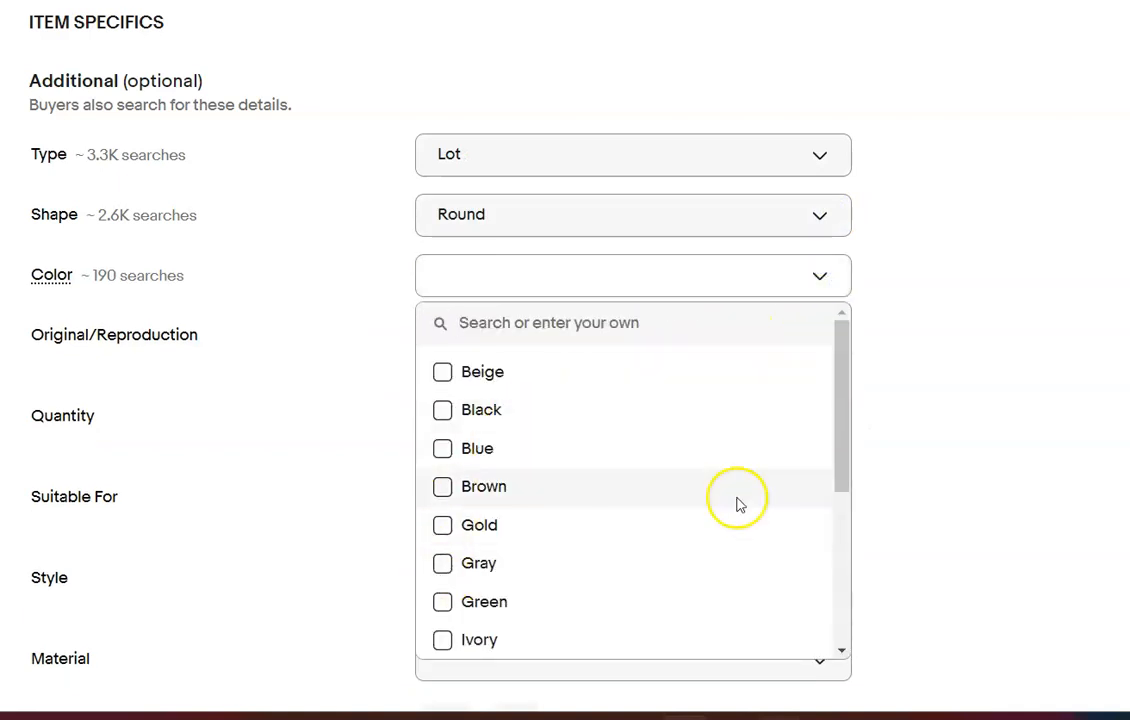
pyautogui.moveTo(849, 470); pyautogui.dragTo(860, 631)
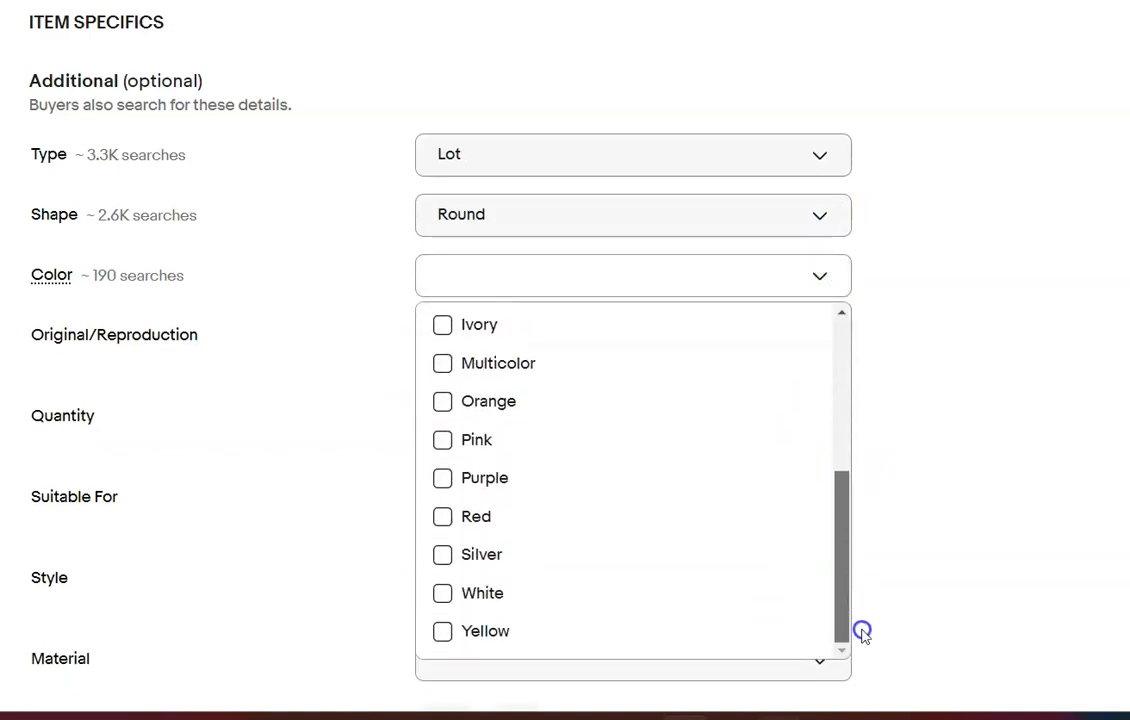
pyautogui.click(443, 592)
pyautogui.click(970, 527)
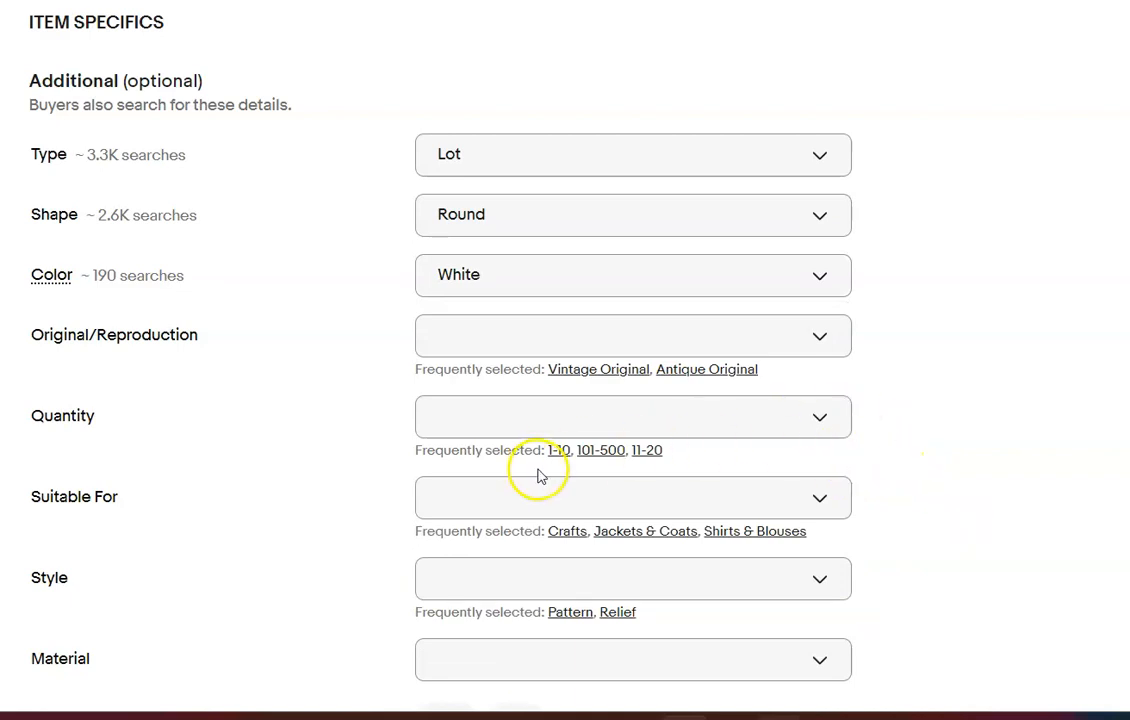
# Check the listing photos and set the Quantity item specific to 11-20
pyautogui.scroll(15, 565, 360)
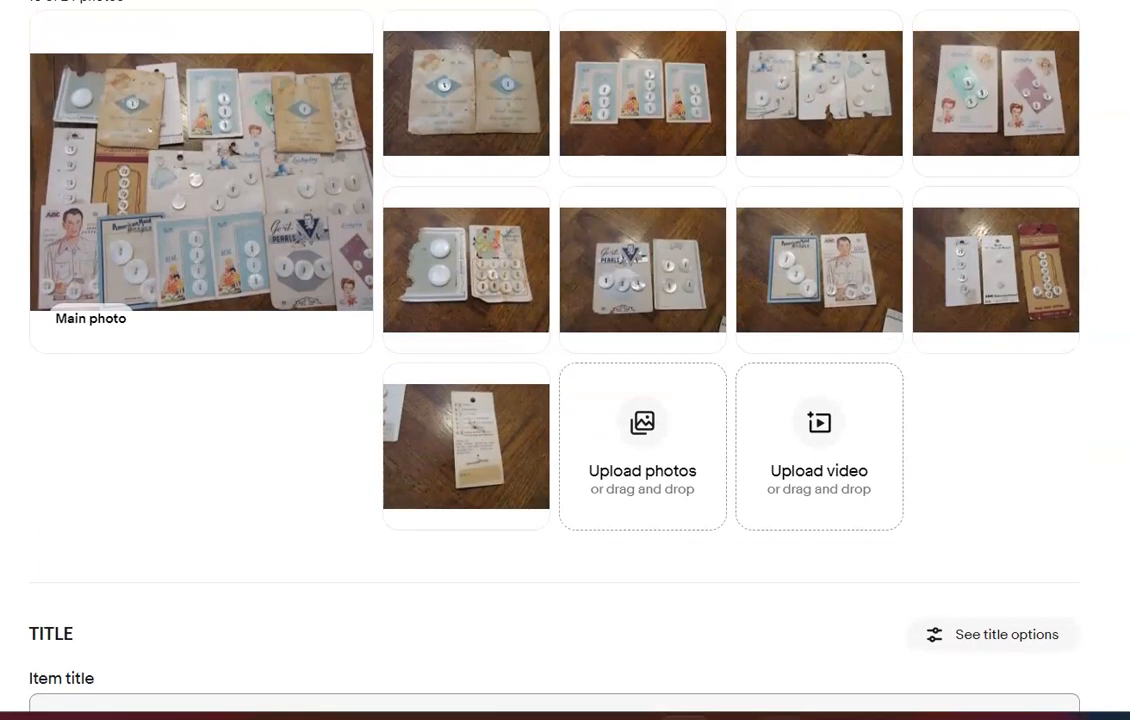
pyautogui.scroll(-15, 565, 360)
pyautogui.scroll(2, 565, 360)
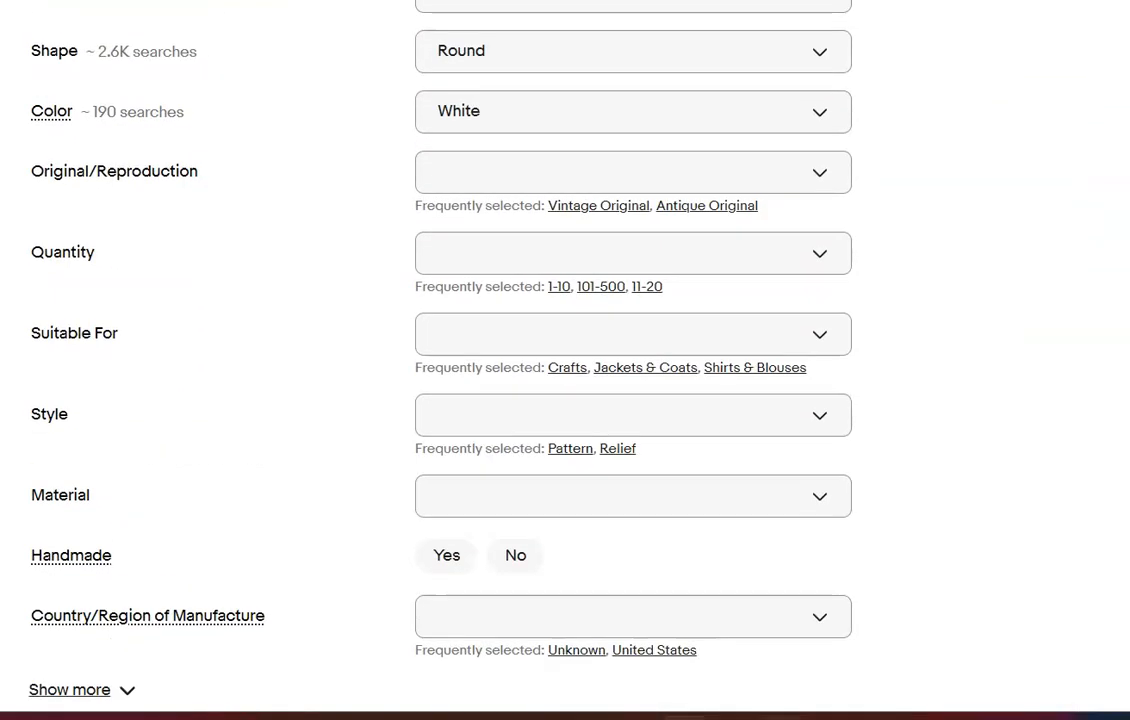
pyautogui.click(820, 257)
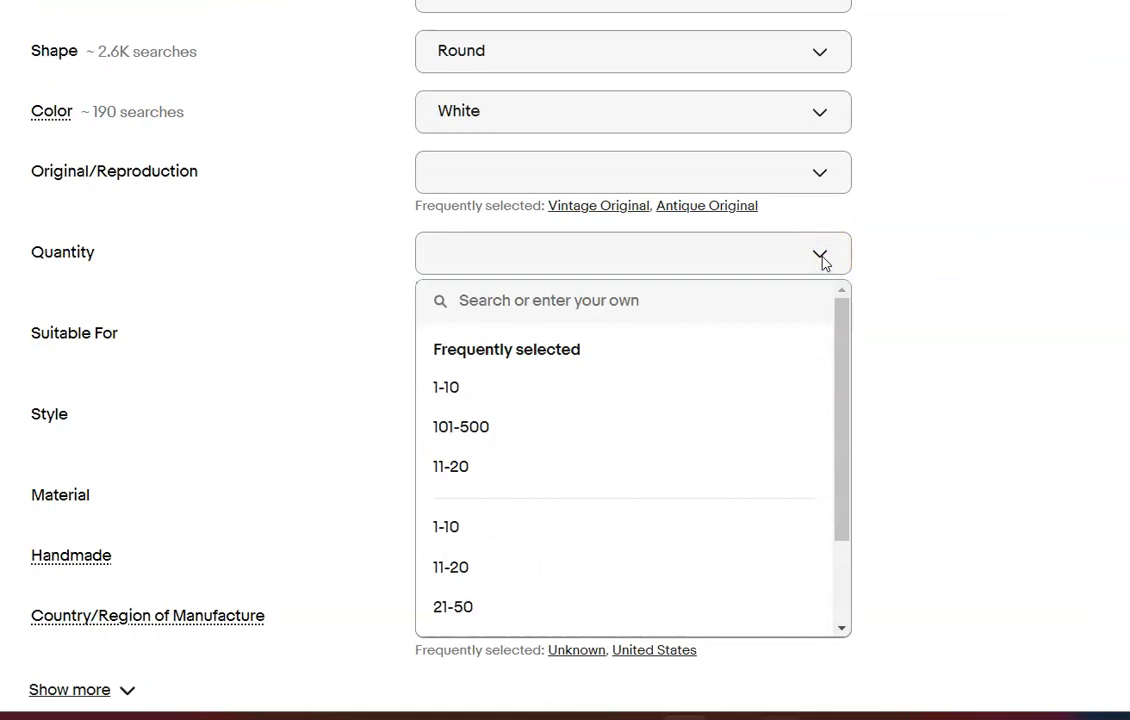
pyautogui.click(476, 570)
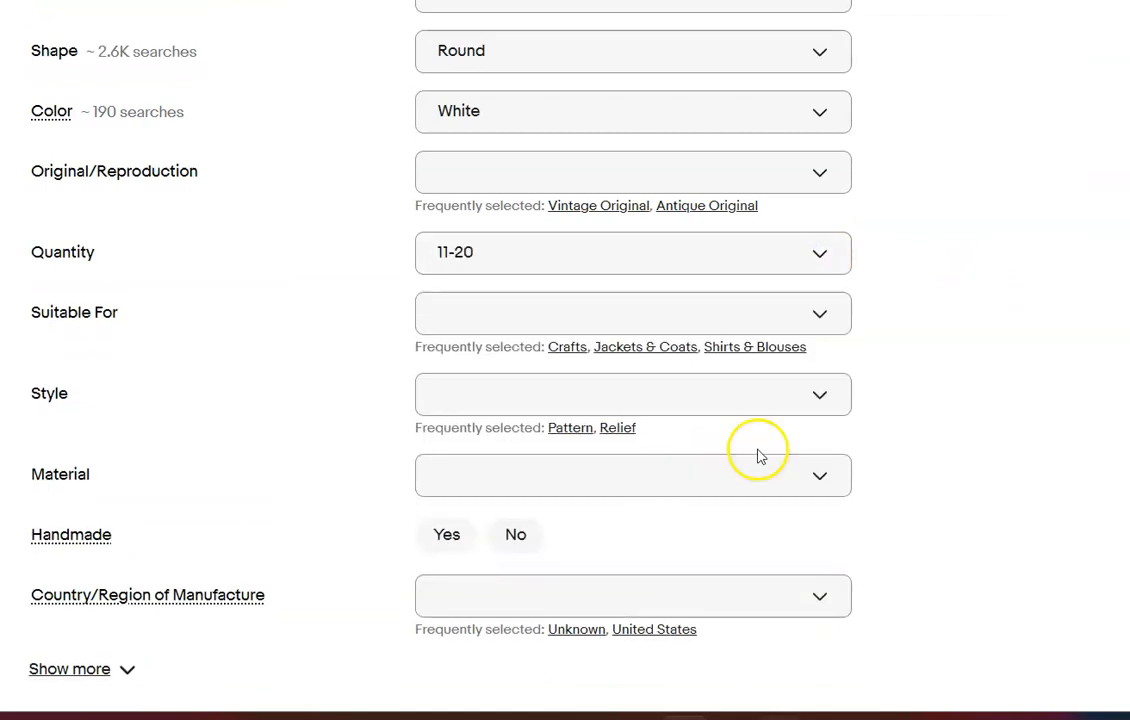
# Set the item's material to Pearl and mark it as not handmade
pyautogui.click(820, 456)
pyautogui.click(451, 631)
pyautogui.click(515, 513)
# Set the condition to New and write a description referring buyers to the photos and describing the buttons as vintage and unused
pyautogui.scroll(-6, 565, 360)
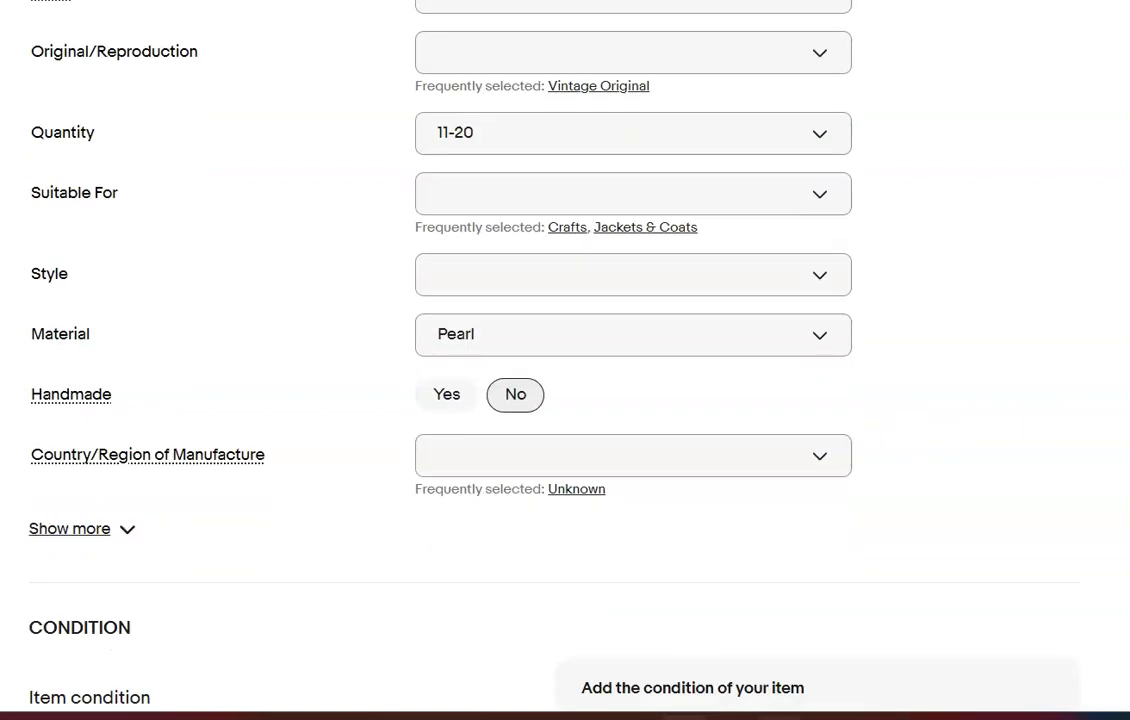
pyautogui.click(605, 216)
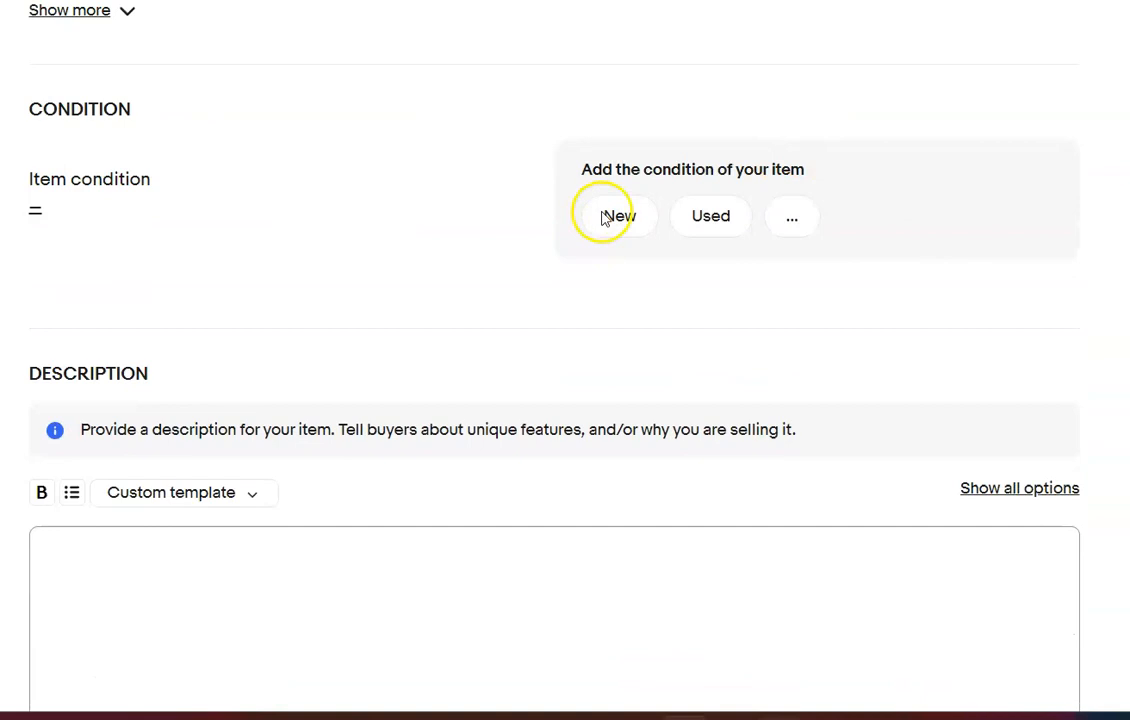
pyautogui.click(353, 503)
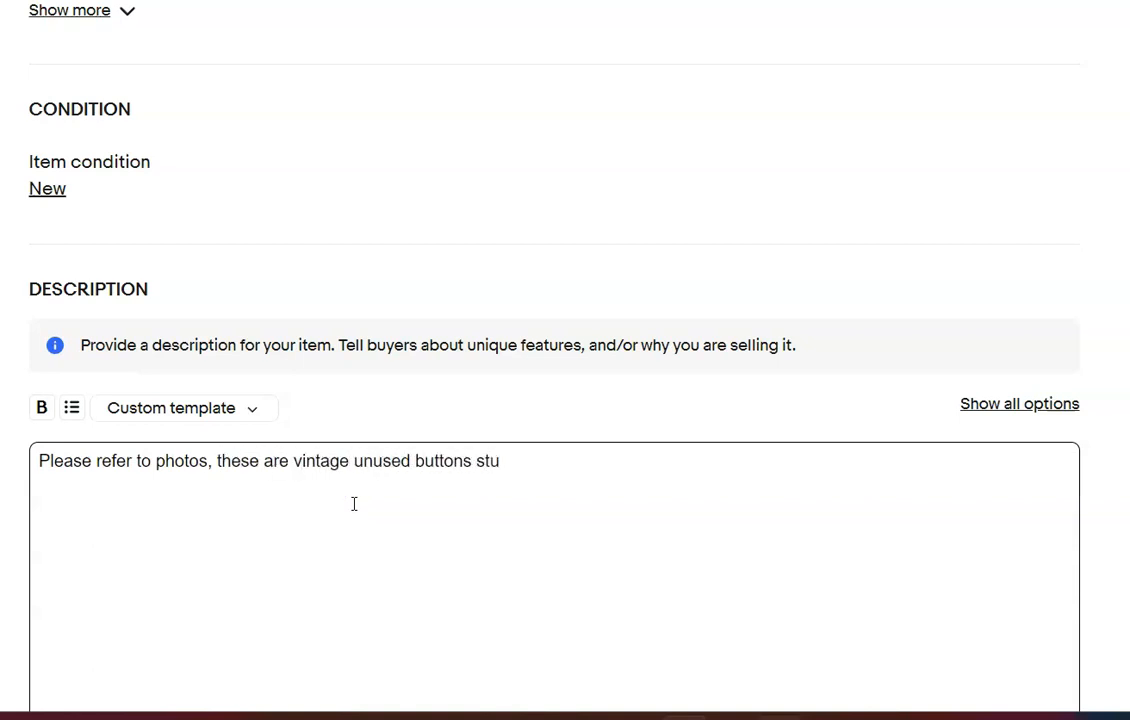
pyautogui.click(772, 472)
# Set the Buy It Now price to $15.99
pyautogui.scroll(-6, 772, 472)
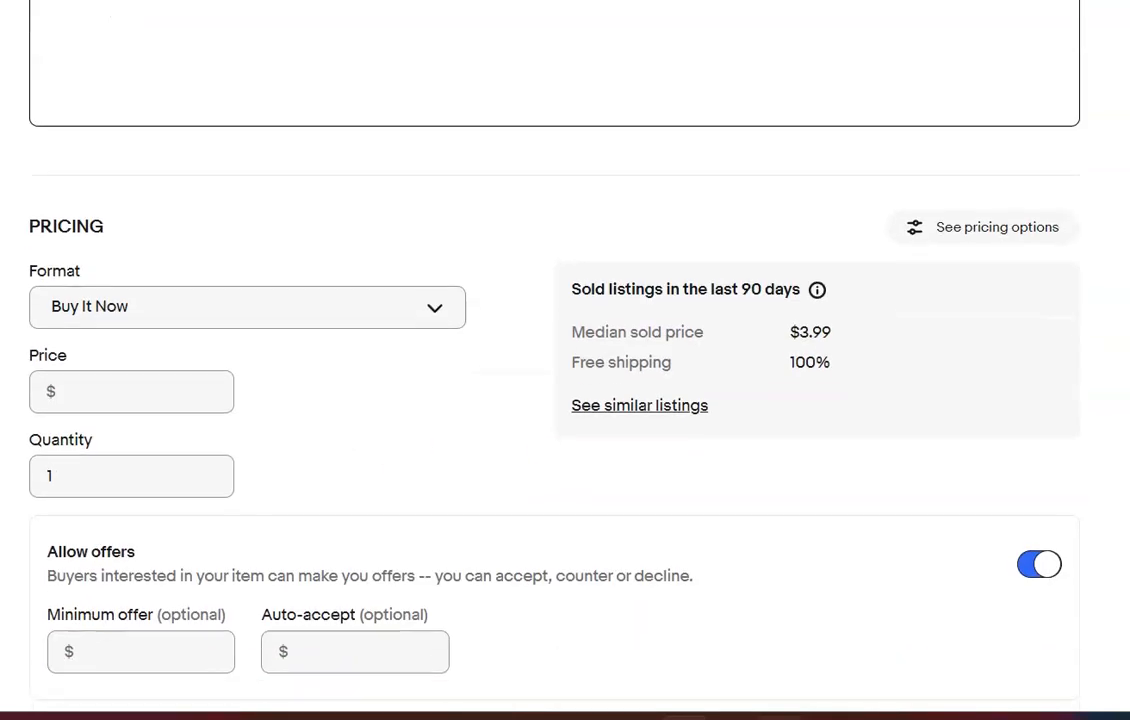
pyautogui.scroll(-2, 565, 400)
pyautogui.click(156, 220)
pyautogui.write('15')
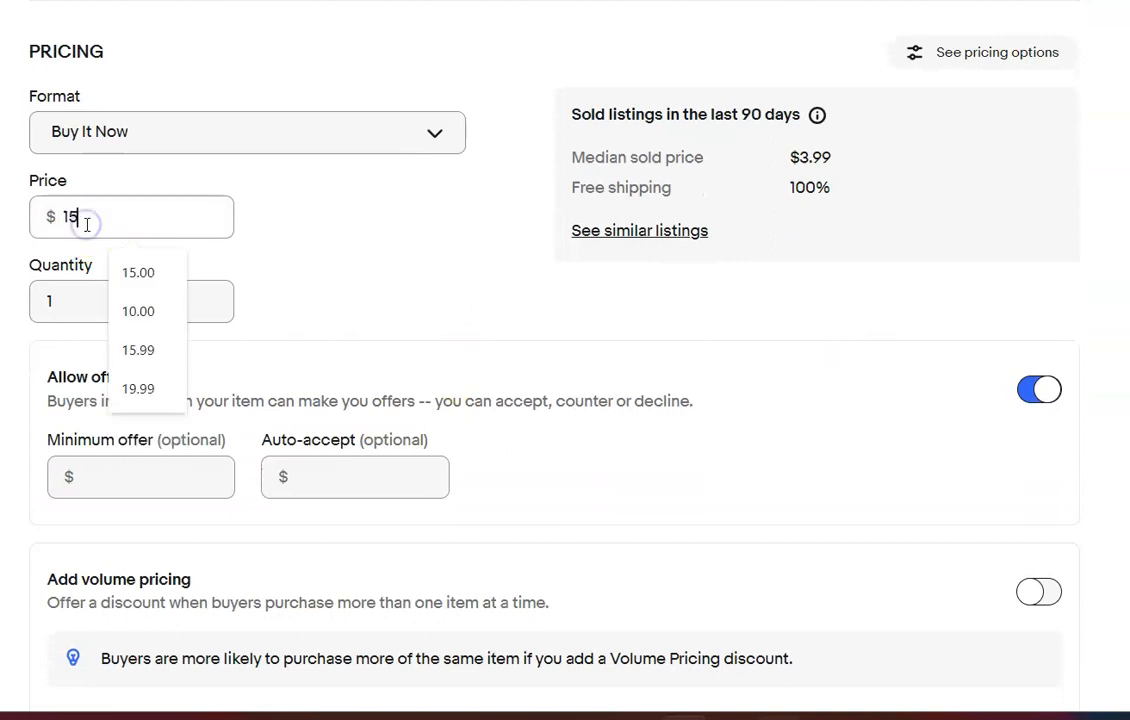
pyautogui.write('.99')
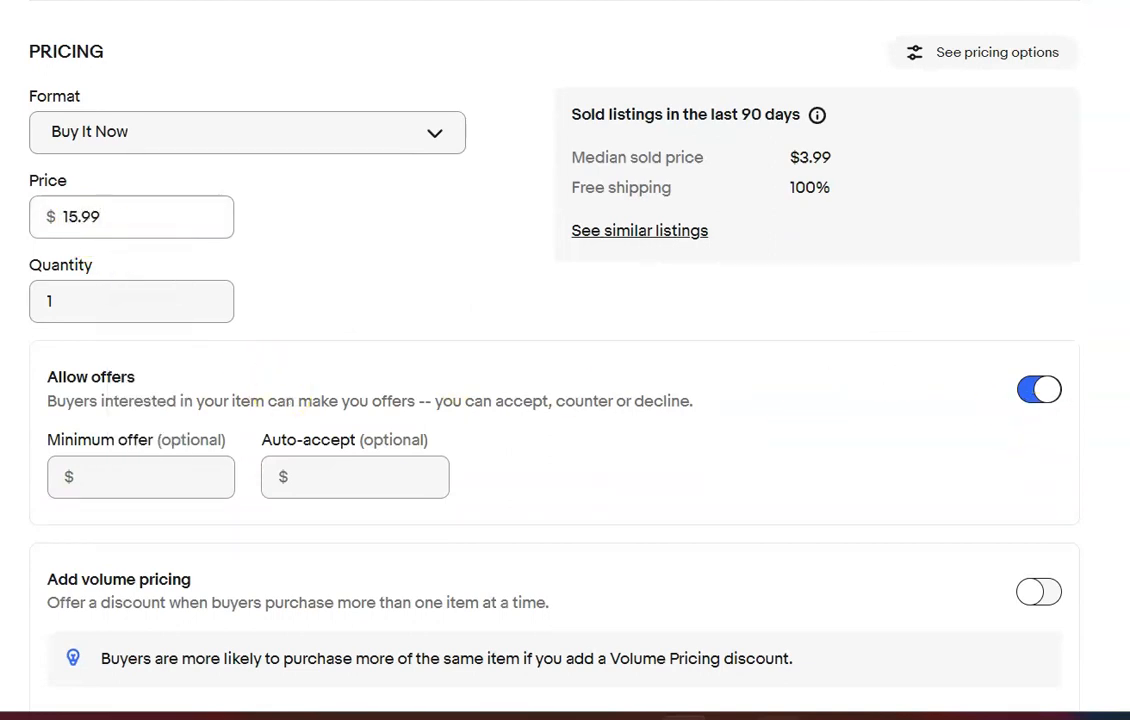
# Enter a package weight of 7 oz and package dimensions of 9 x 6 x 3 inches
pyautogui.scroll(-7, 565, 400)
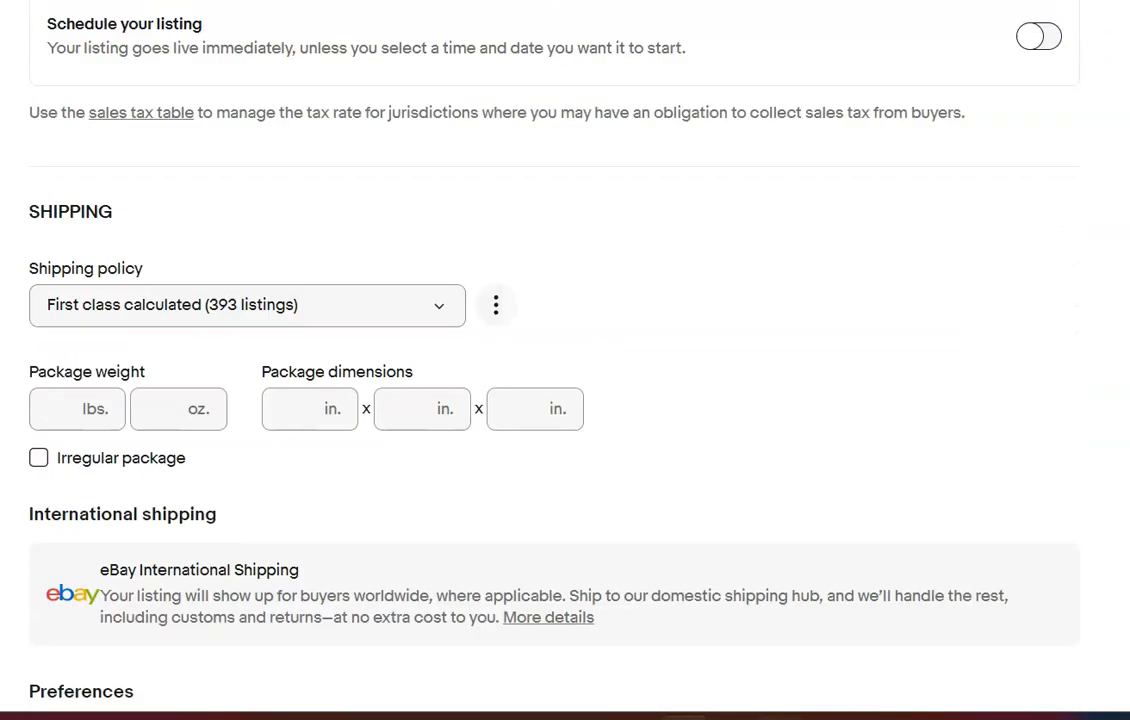
pyautogui.scroll(-2, 565, 400)
pyautogui.click(170, 182)
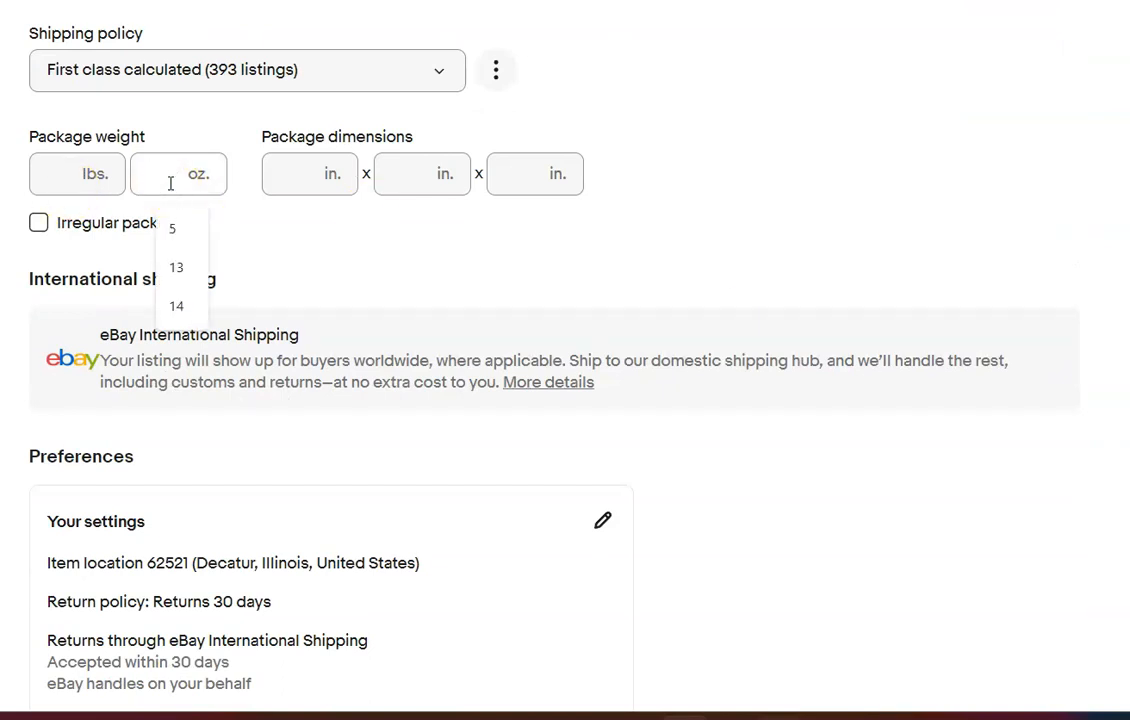
pyautogui.write('7')
pyautogui.click(308, 173)
pyautogui.write('9')
pyautogui.press('Tab')
pyautogui.write('6')
pyautogui.press('Tab')
pyautogui.write('3')
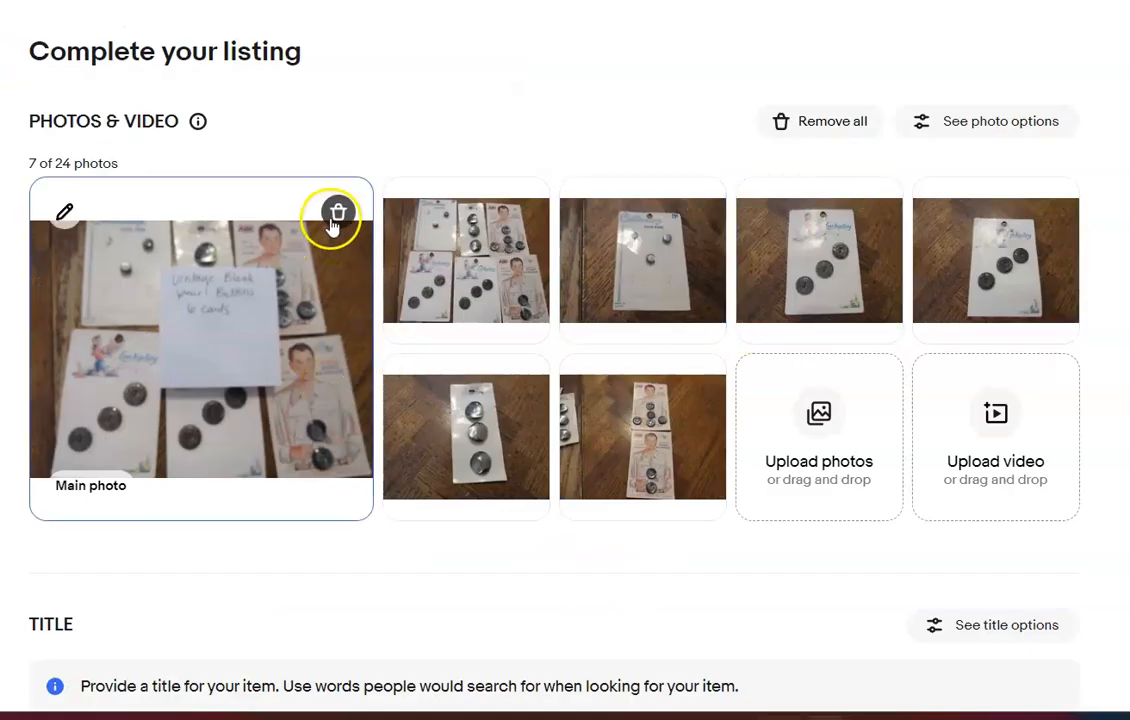
# Delete the main photo with the handwritten note from the black buttons listing and title the item "Vintage Black Pearl Buttons 6 Cards"
pyautogui.click(338, 212)
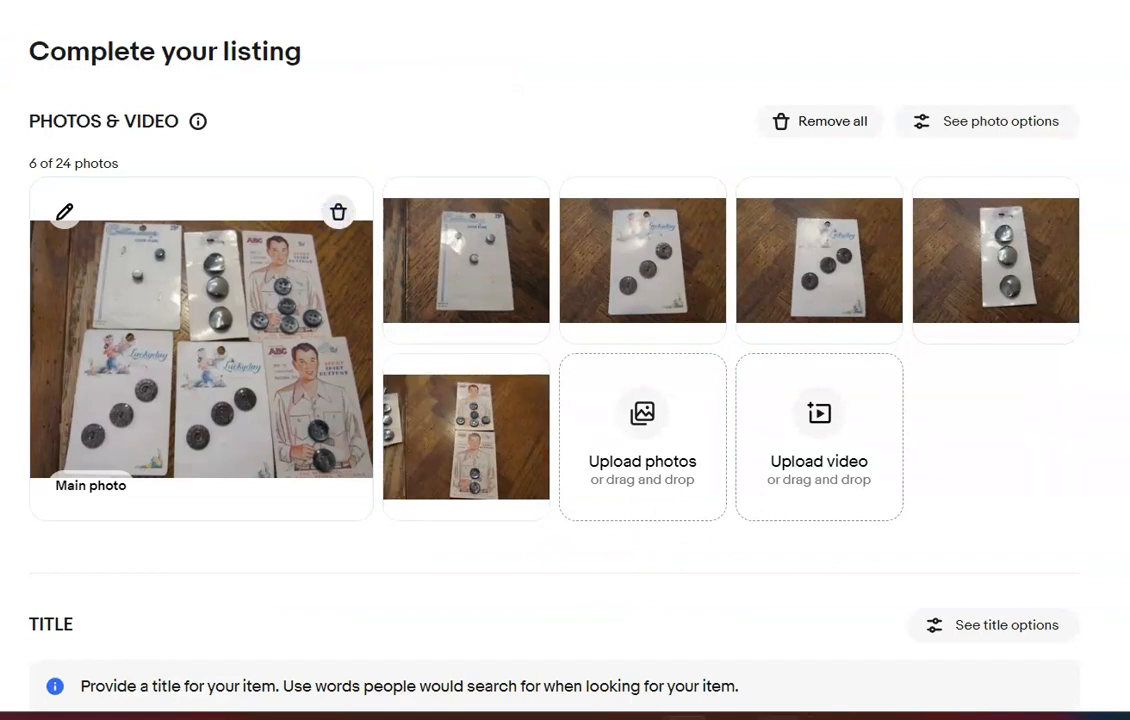
pyautogui.scroll(-3, 565, 400)
pyautogui.click(507, 450)
pyautogui.write('Vintage Black Pearl Buttons 6 Cards')
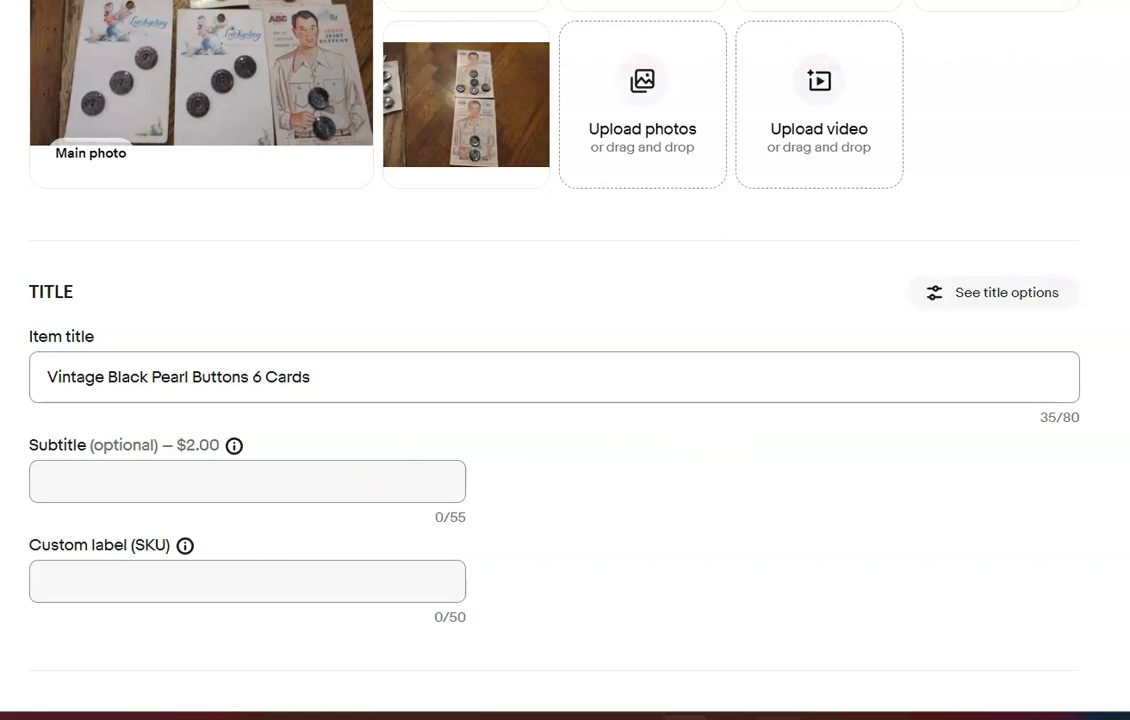
# Change the black buttons listing's first category from Jeans to Collectibles > Sewing (1930-Now) > Buttons > Pearl, Shell
pyautogui.scroll(-5, 565, 360)
pyautogui.click(1056, 254)
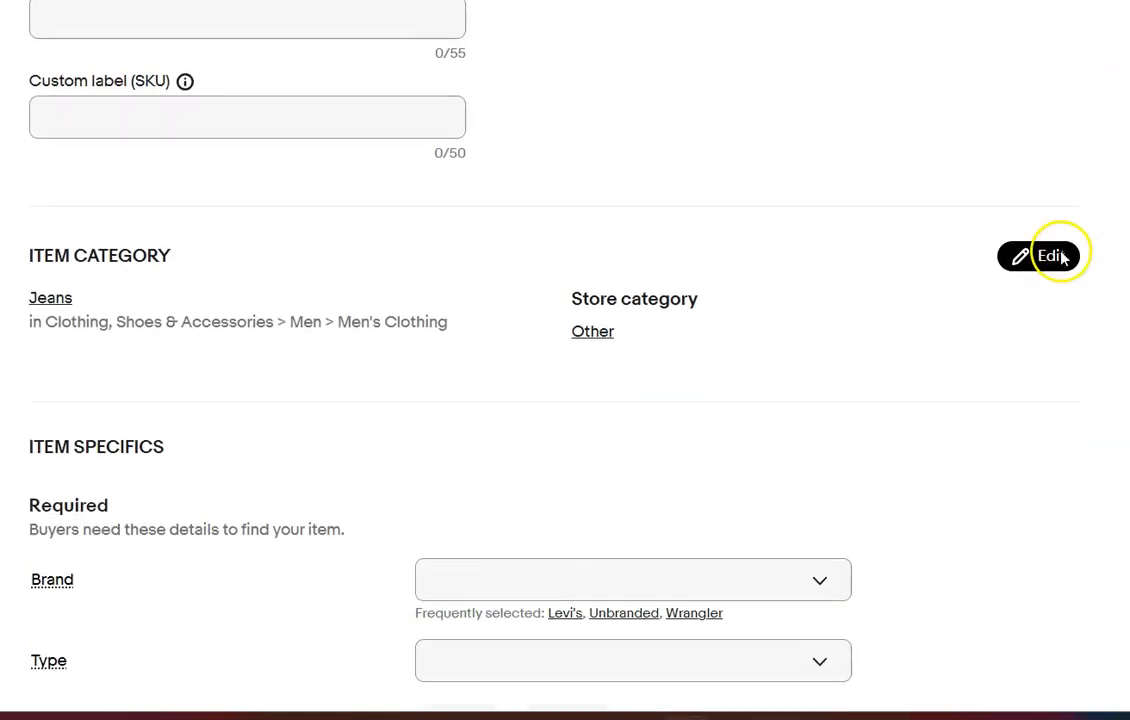
pyautogui.click(837, 128)
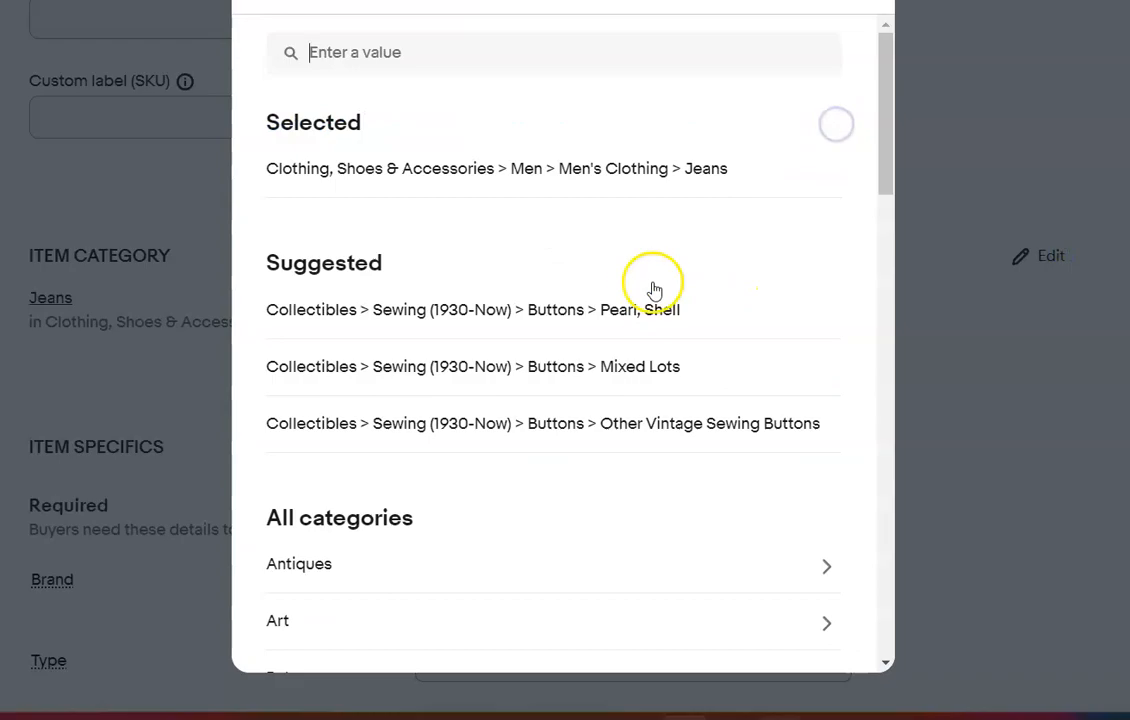
pyautogui.click(640, 312)
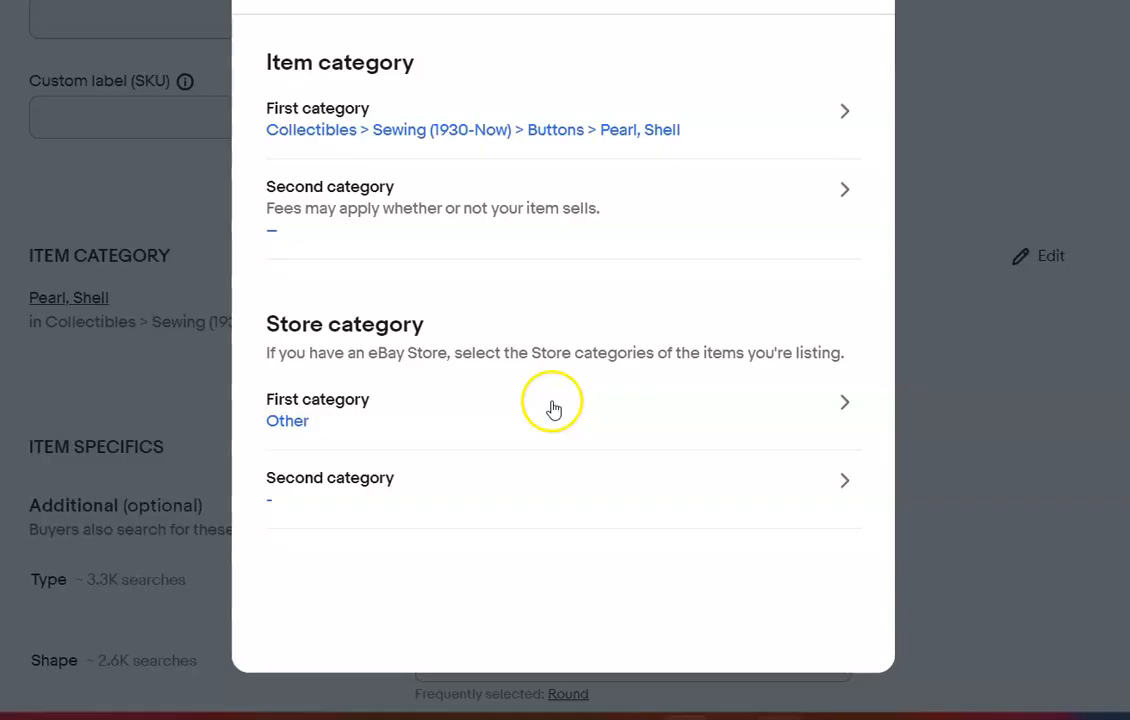
pyautogui.click(846, 1)
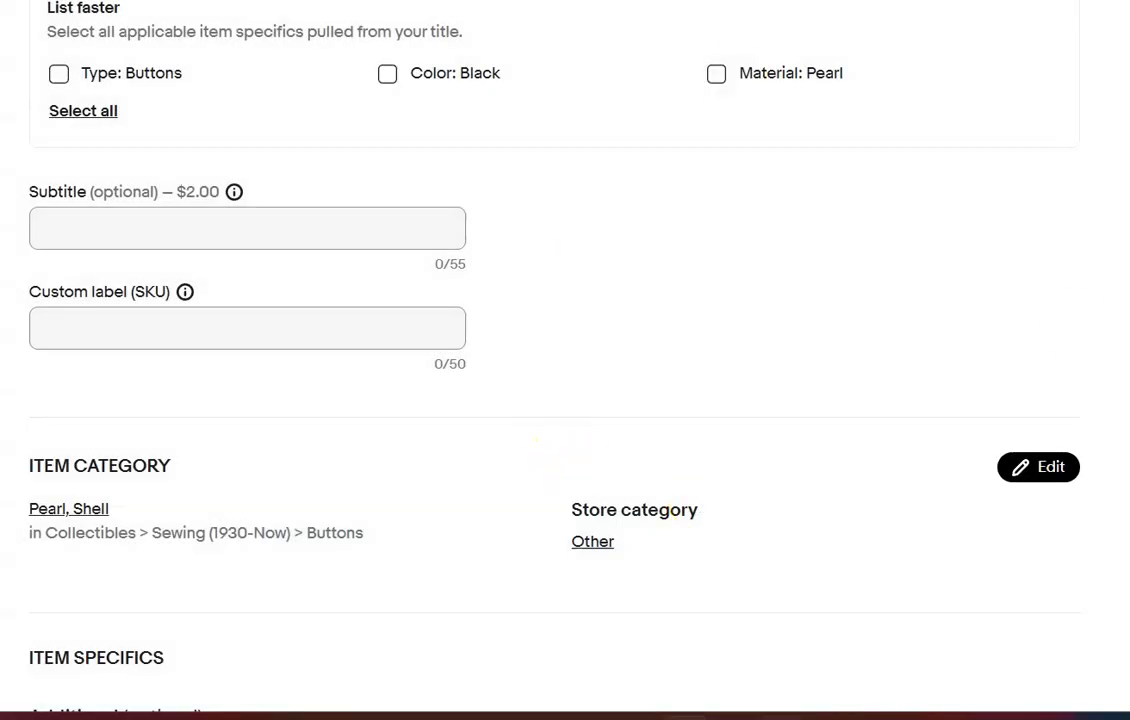
# Apply the suggested item specifics Type: Buttons, Color: Black and Material: Pearl, and review the listing's photos
pyautogui.click(60, 62)
pyautogui.click(387, 61)
pyautogui.click(710, 57)
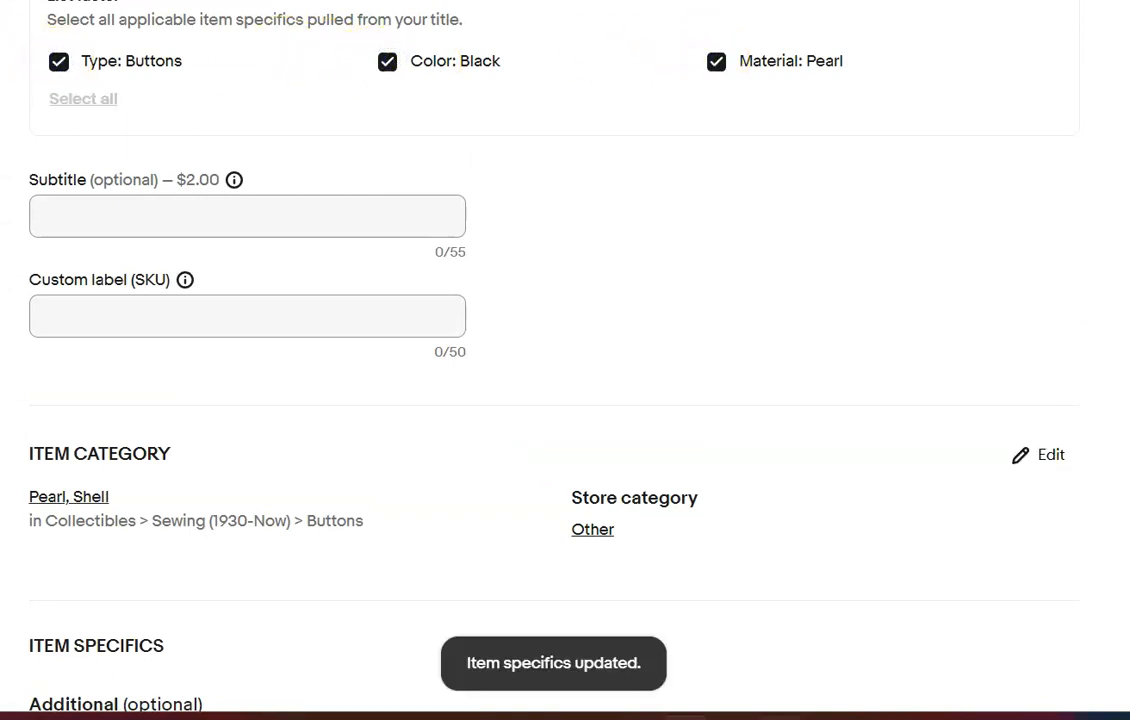
pyautogui.scroll(-6, 553, 360)
pyautogui.scroll(14, 553, 360)
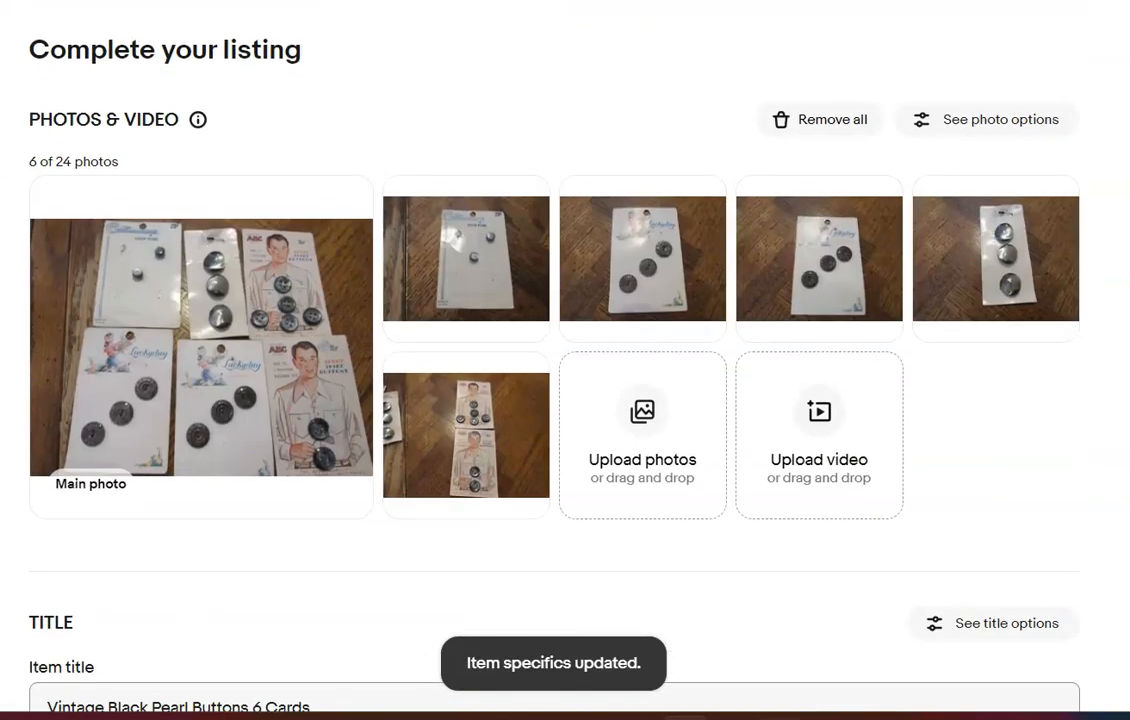
# Set the black buttons' item specifics to Shape: Round, Original/Reproduction: Vintage Original, Quantity: 1-10 and Handmade: No
pyautogui.scroll(-10, 933, 151)
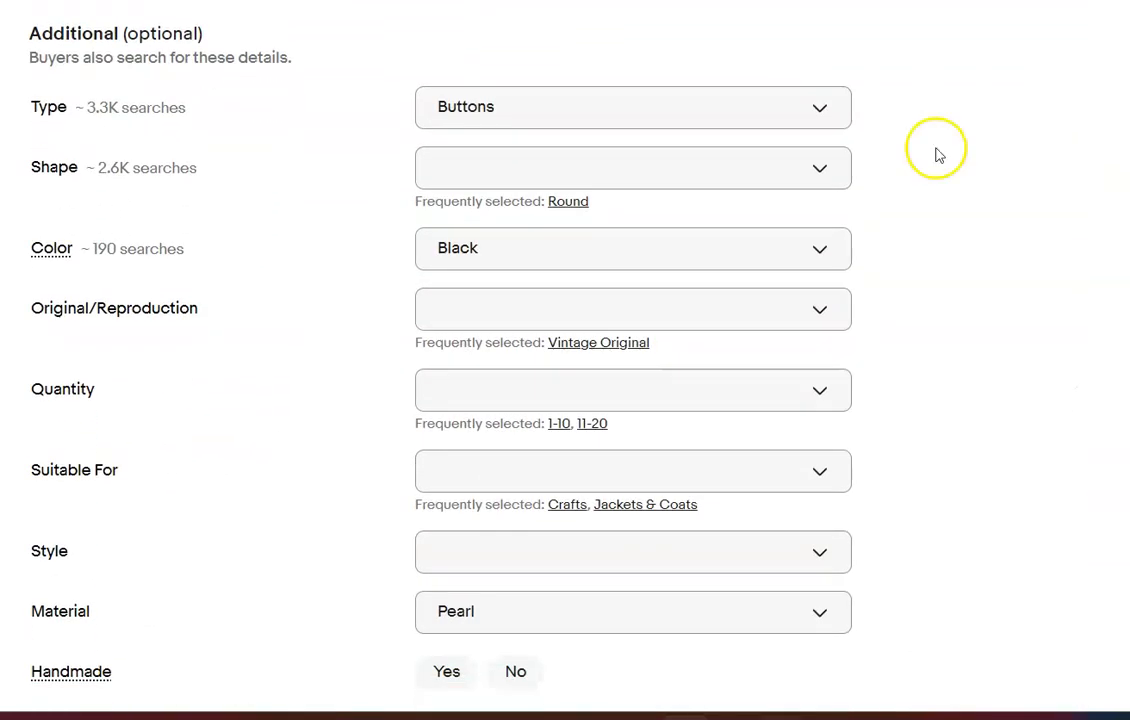
pyautogui.click(568, 201)
pyautogui.click(588, 321)
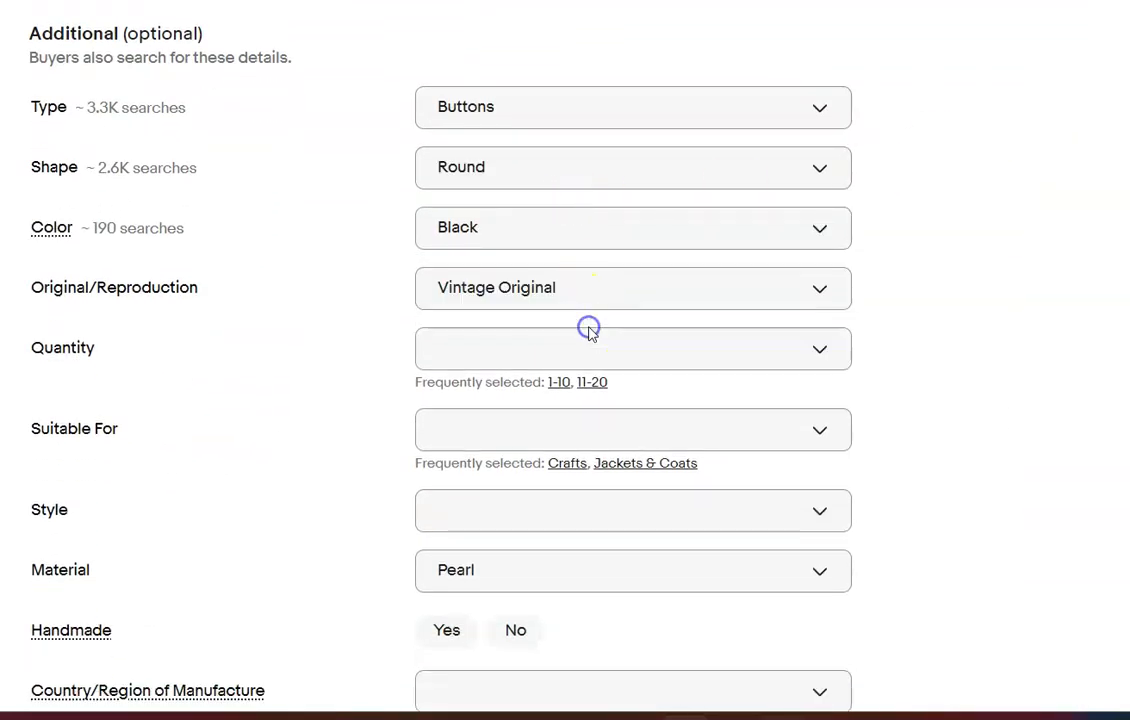
pyautogui.click(560, 386)
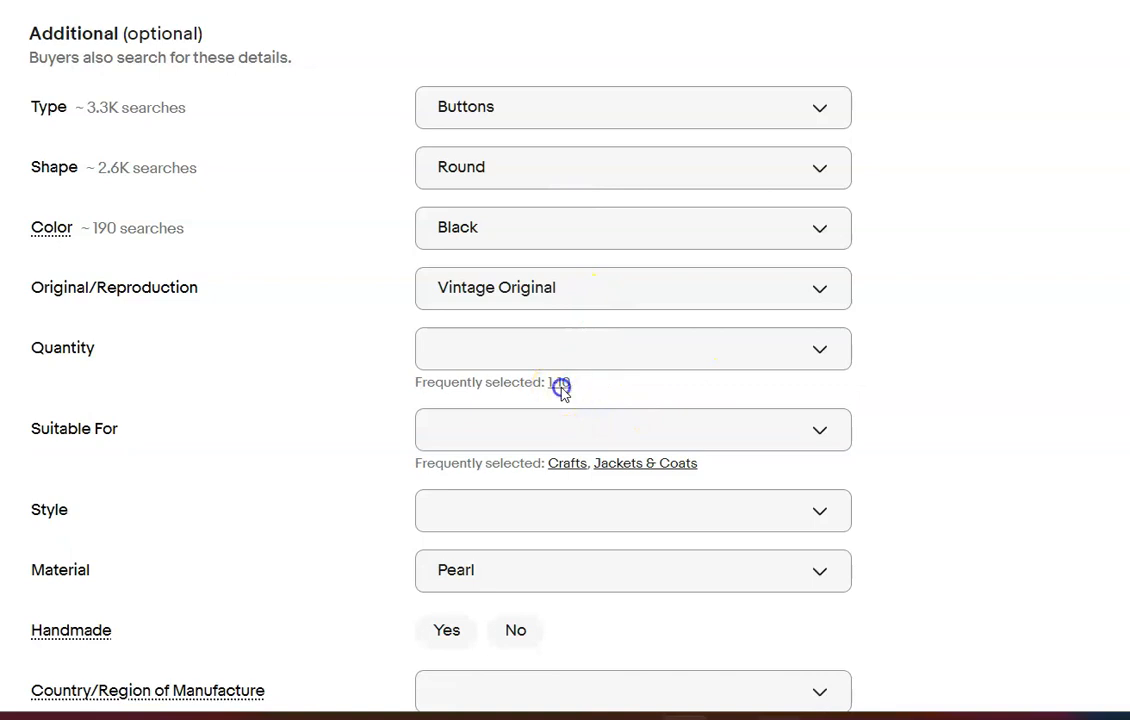
pyautogui.click(516, 610)
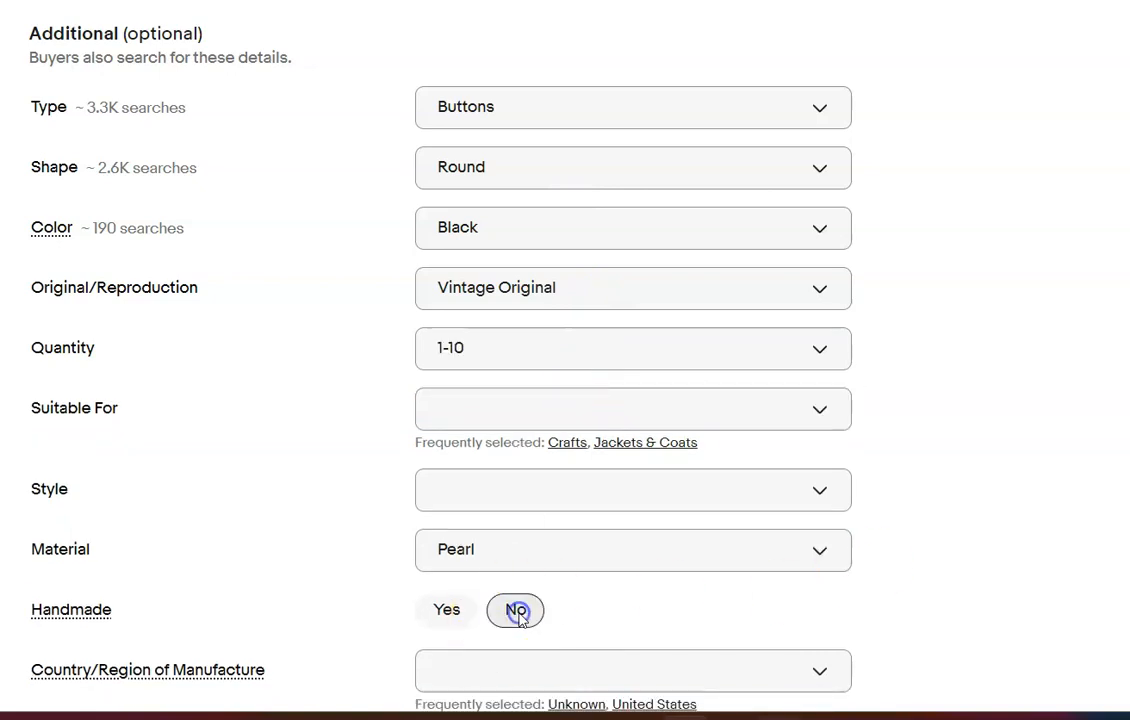
# Set the condition to New and enter the description "Please refer to photos, orignional vintage buttons still on cards."
pyautogui.scroll(-6, 518, 620)
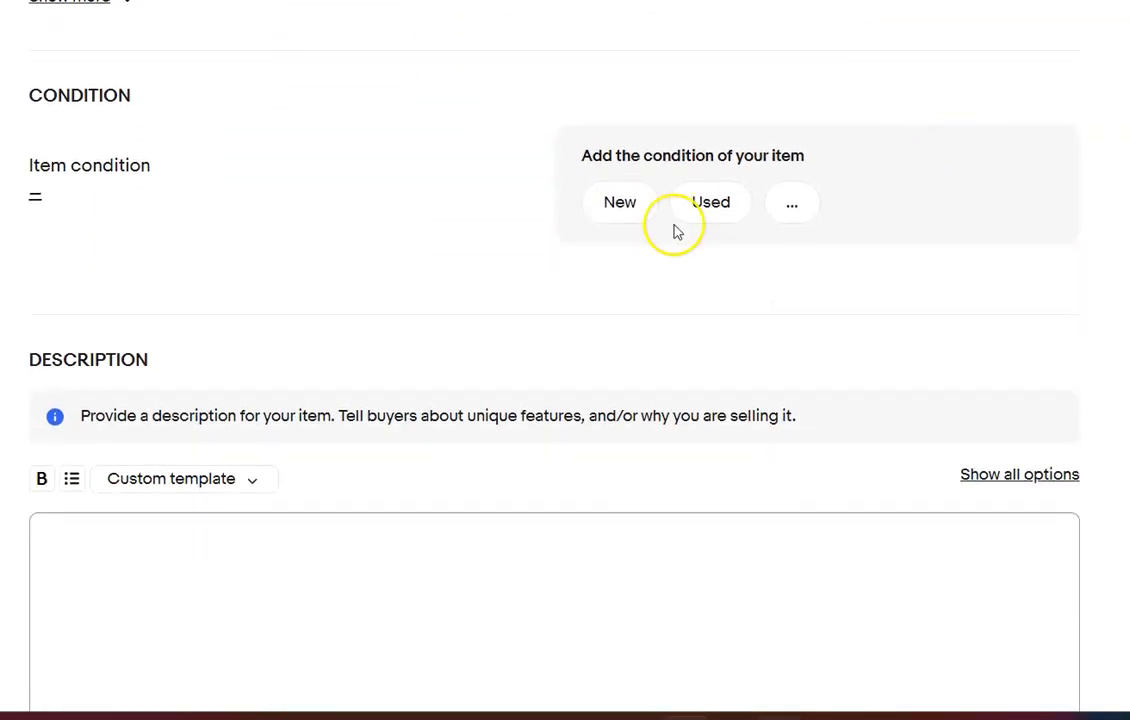
pyautogui.click(619, 199)
pyautogui.click(536, 468)
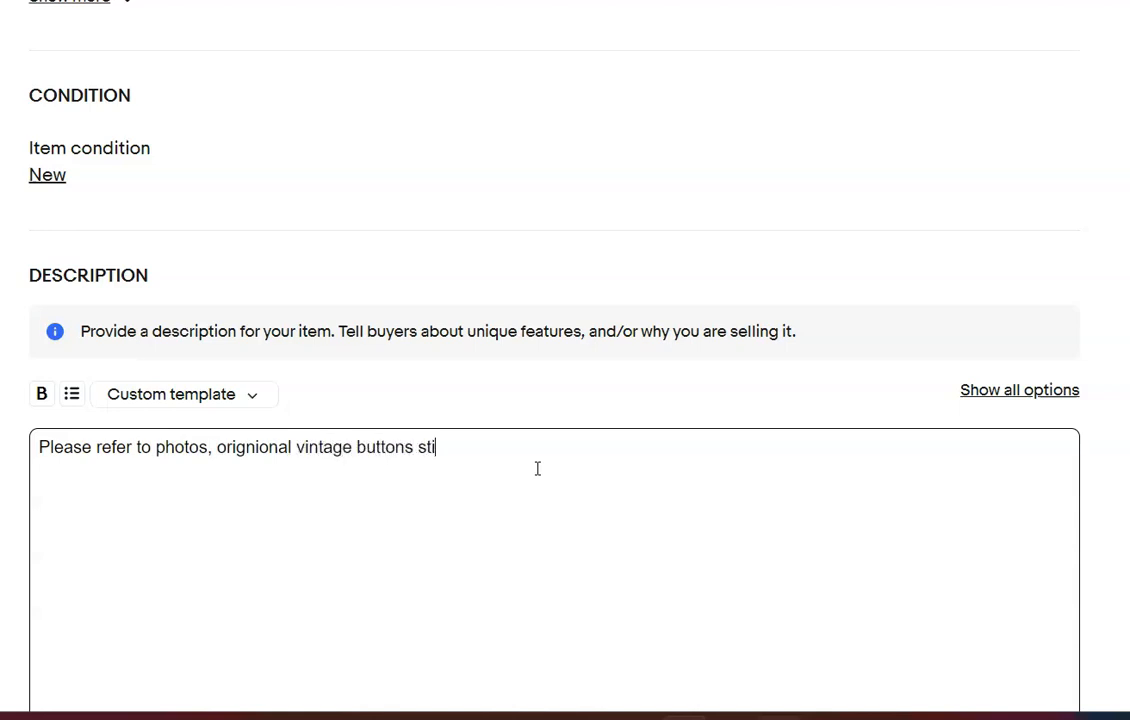
pyautogui.write('cards.')
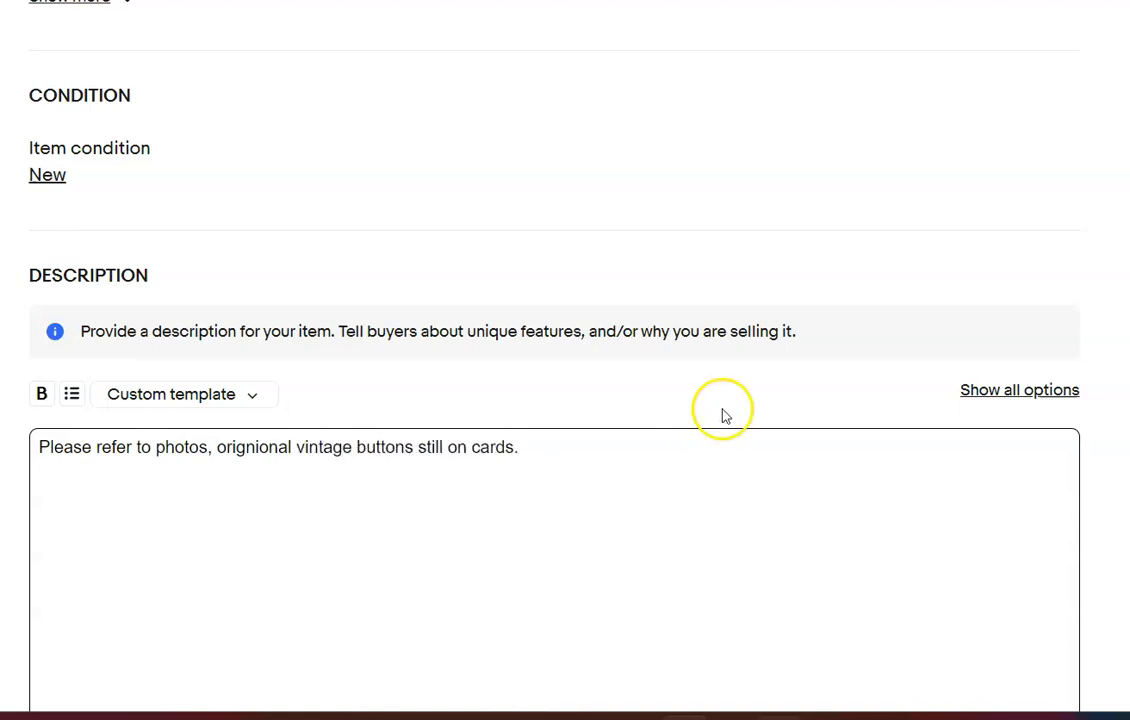
# Set the black buttons listing's Buy It Now price to $15.99
pyautogui.scroll(-7, 560, 400)
pyautogui.click(116, 343)
pyautogui.write('15.99')
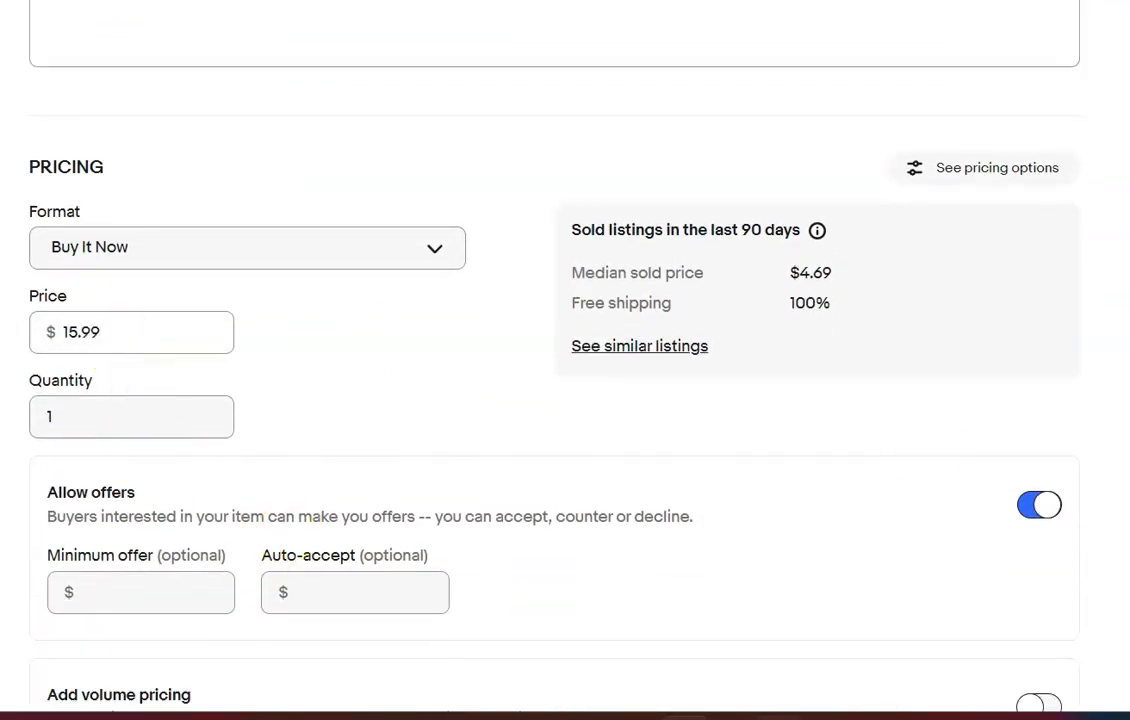
# Enter a package weight of 7 oz and dimensions of 9 x 6 x 3 inches for the black buttons
pyautogui.scroll(-8, 514, 412)
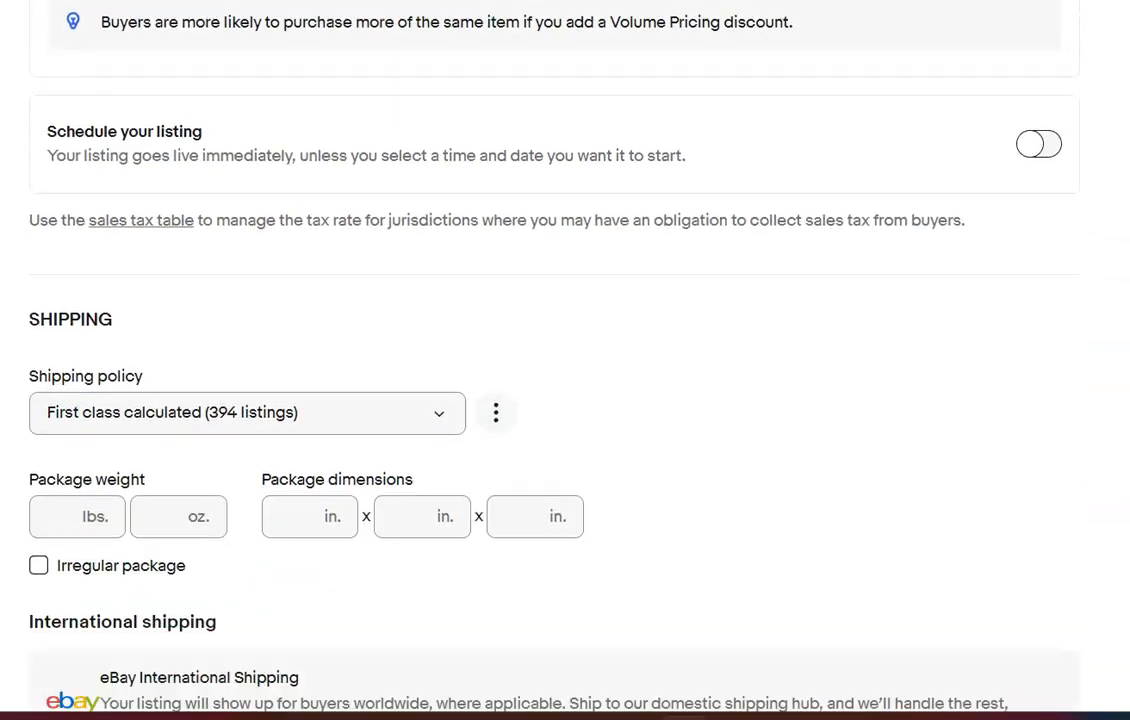
pyautogui.click(175, 441)
pyautogui.write('7')
pyautogui.click(306, 445)
pyautogui.write('9')
pyautogui.press('Tab')
pyautogui.write('6')
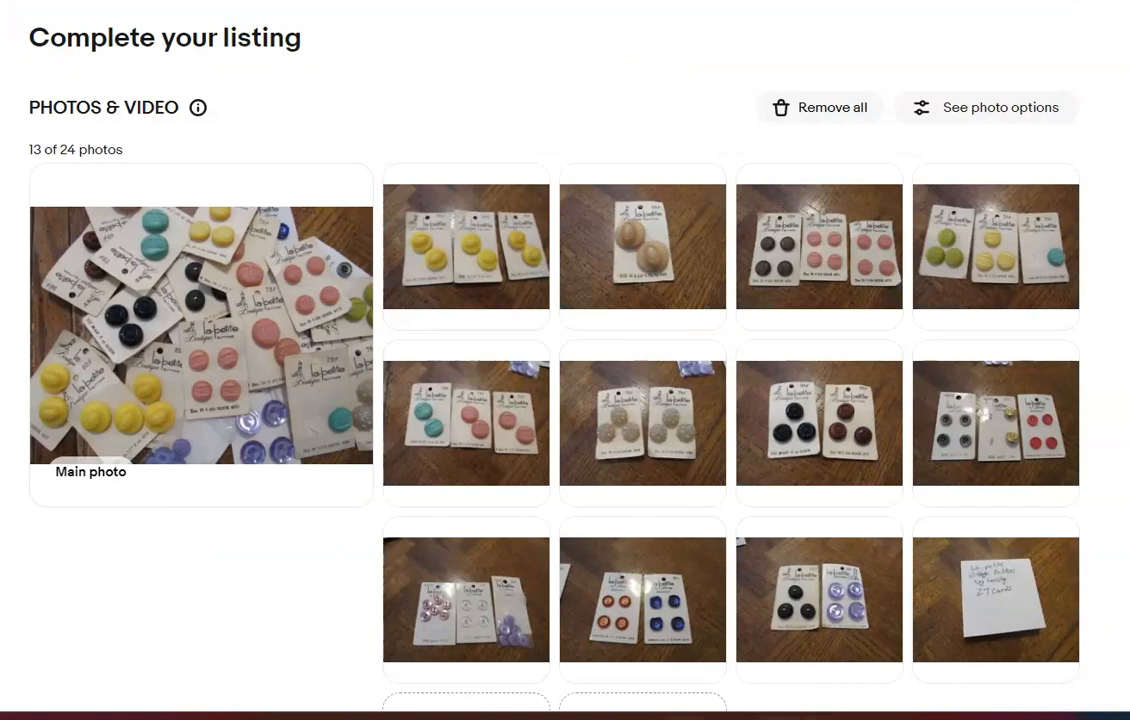
# Delete the handwritten note photo from the multicolored buttons listing and title the item "Lot of Vintage La-Petite by Lansing Buttons"
pyautogui.scroll(-5, 1027, 174)
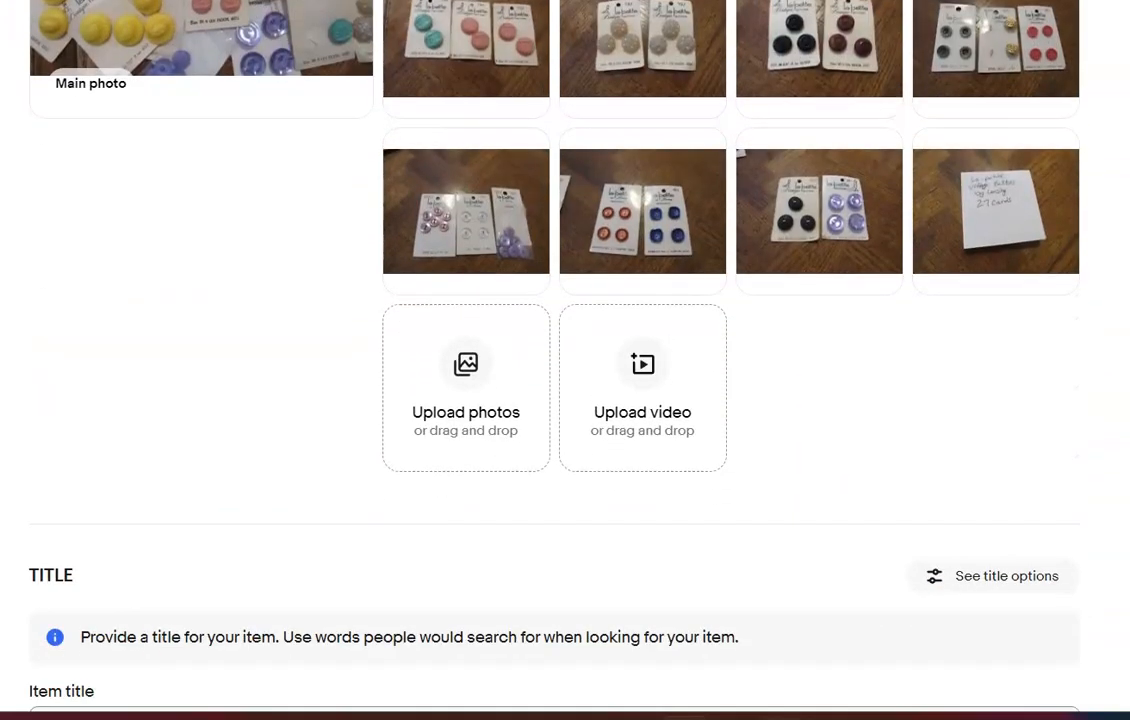
pyautogui.scroll(1, 1027, 174)
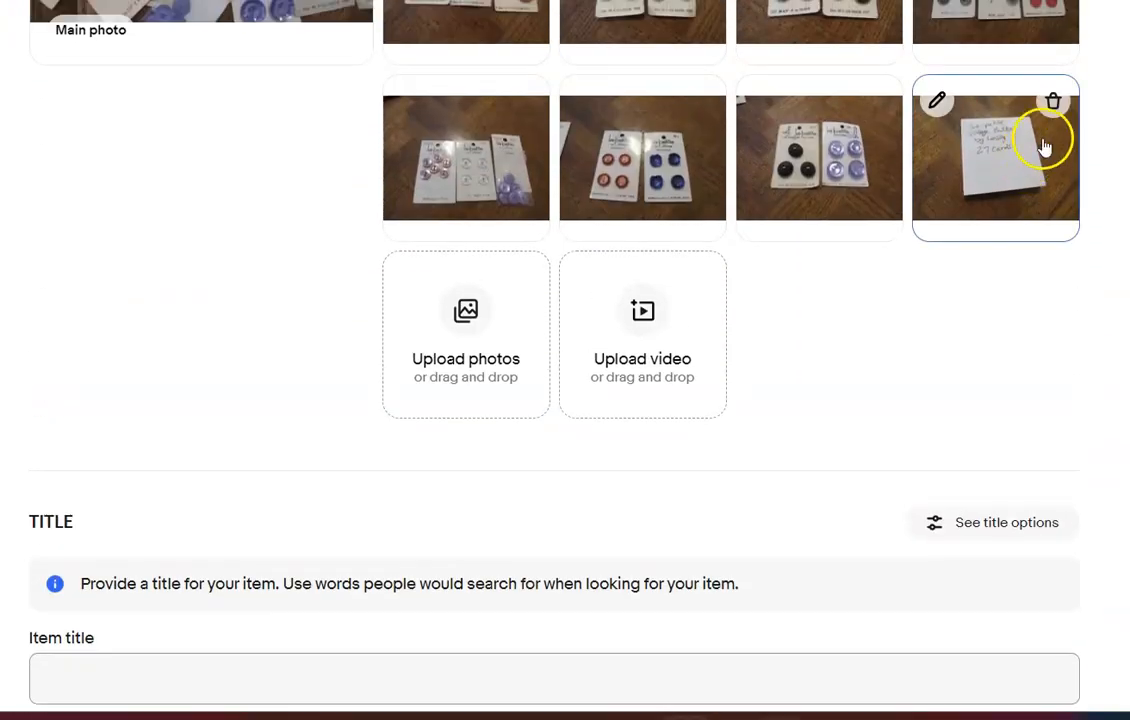
pyautogui.click(1051, 104)
pyautogui.scroll(-3, 643, 343)
pyautogui.click(643, 343)
pyautogui.write('L')
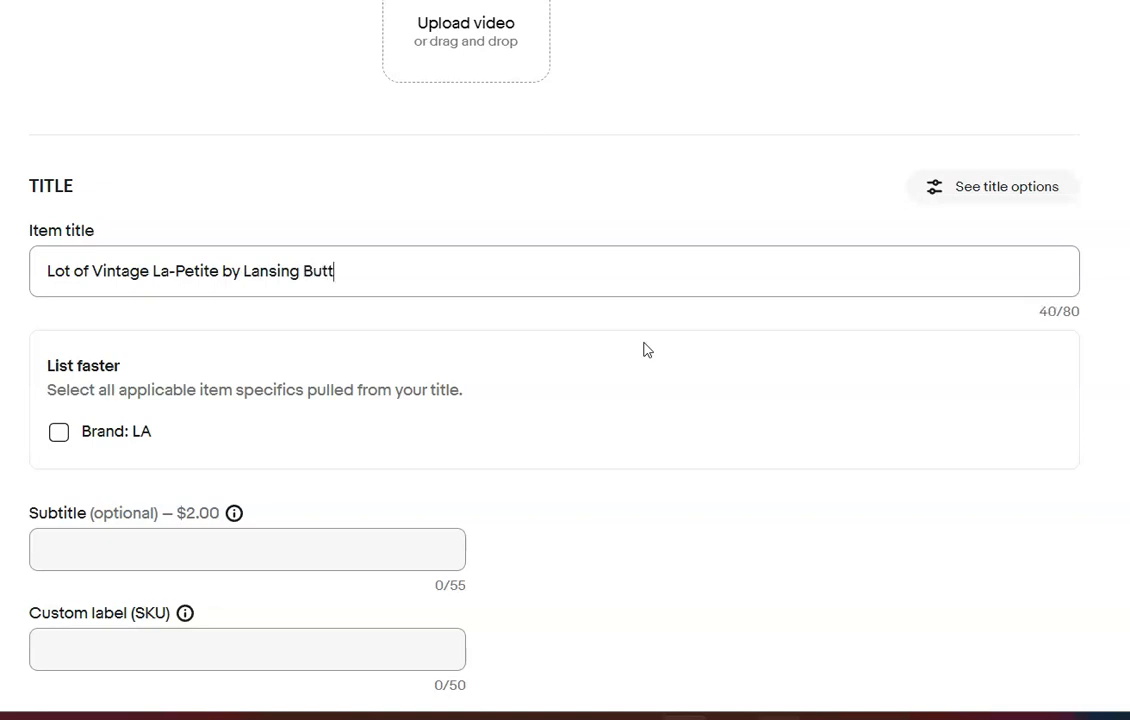
pyautogui.write('s 27 Cards')
# Change the La-Petite listing's first category to Collectibles > Sewing (1930-Now) > Buttons > Mixed Lots
pyautogui.scroll(-3, 1110, 502)
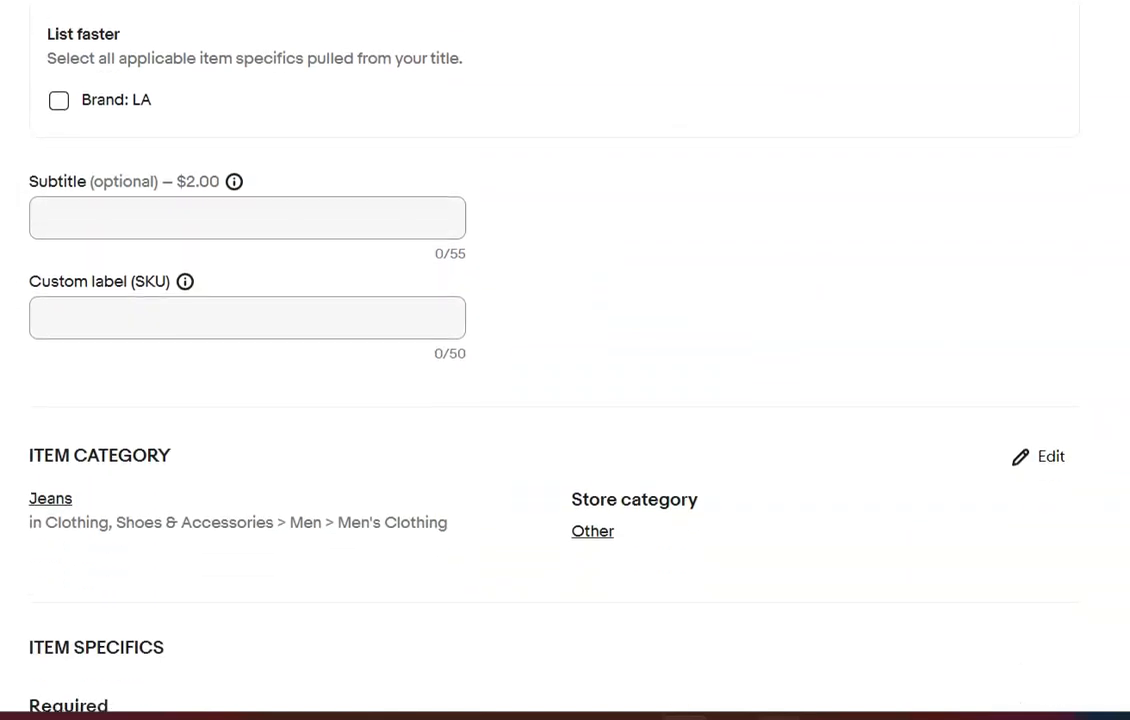
pyautogui.click(1068, 450)
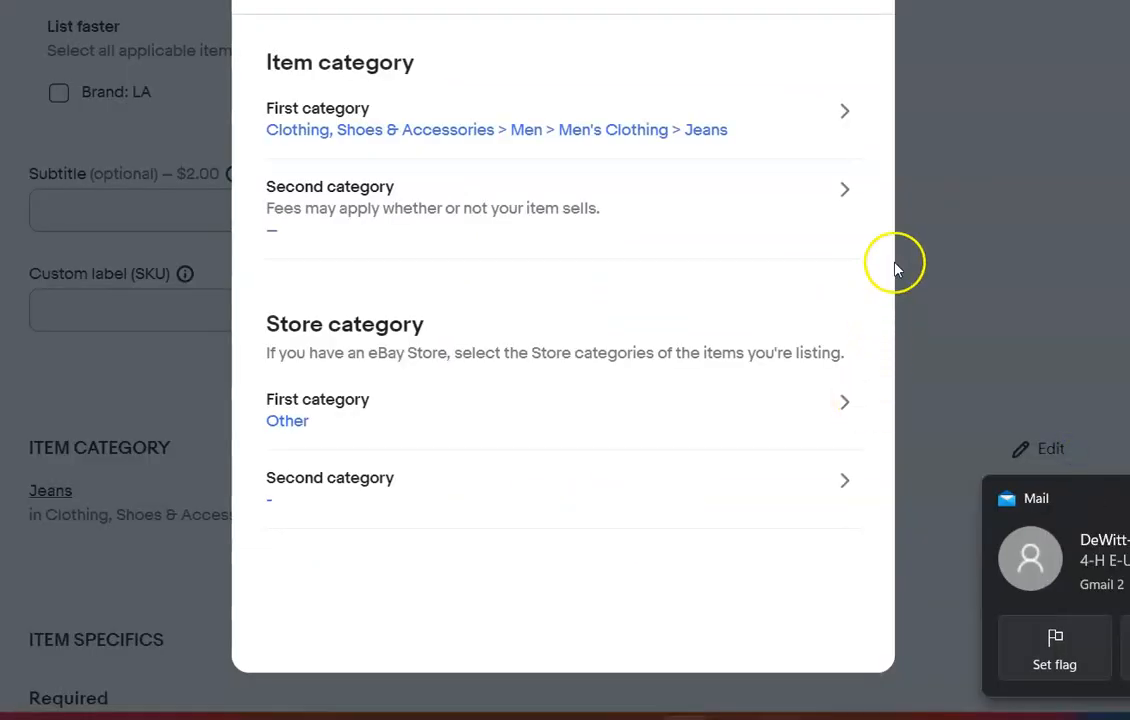
pyautogui.click(845, 111)
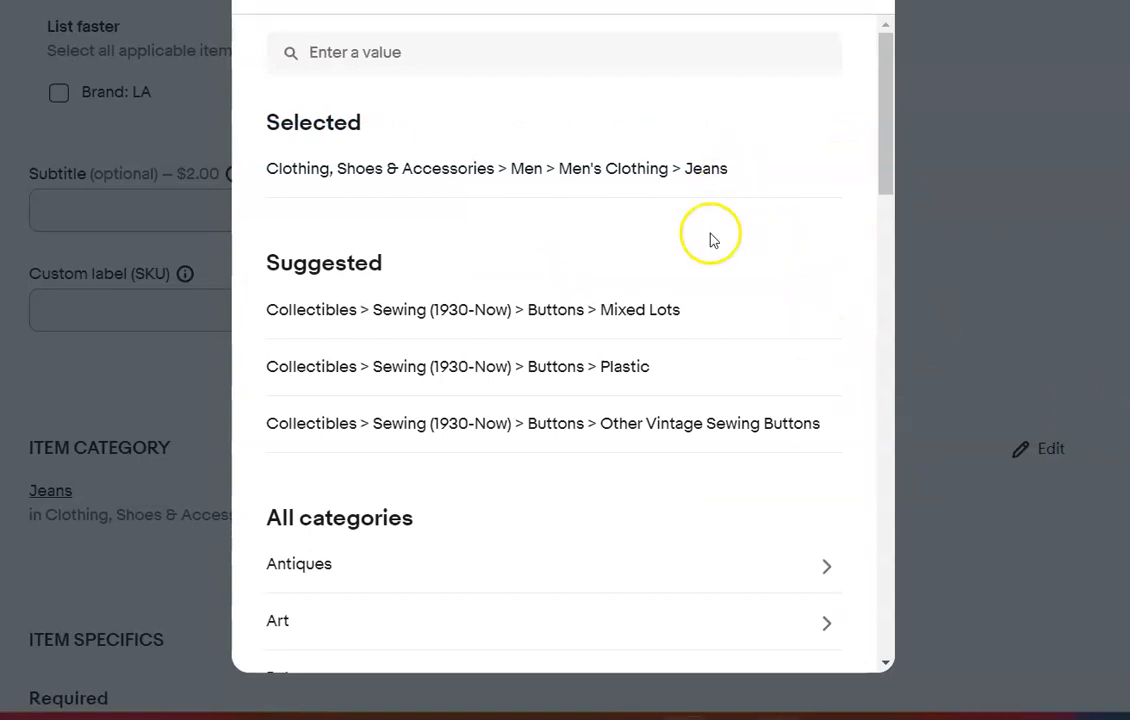
pyautogui.click(626, 313)
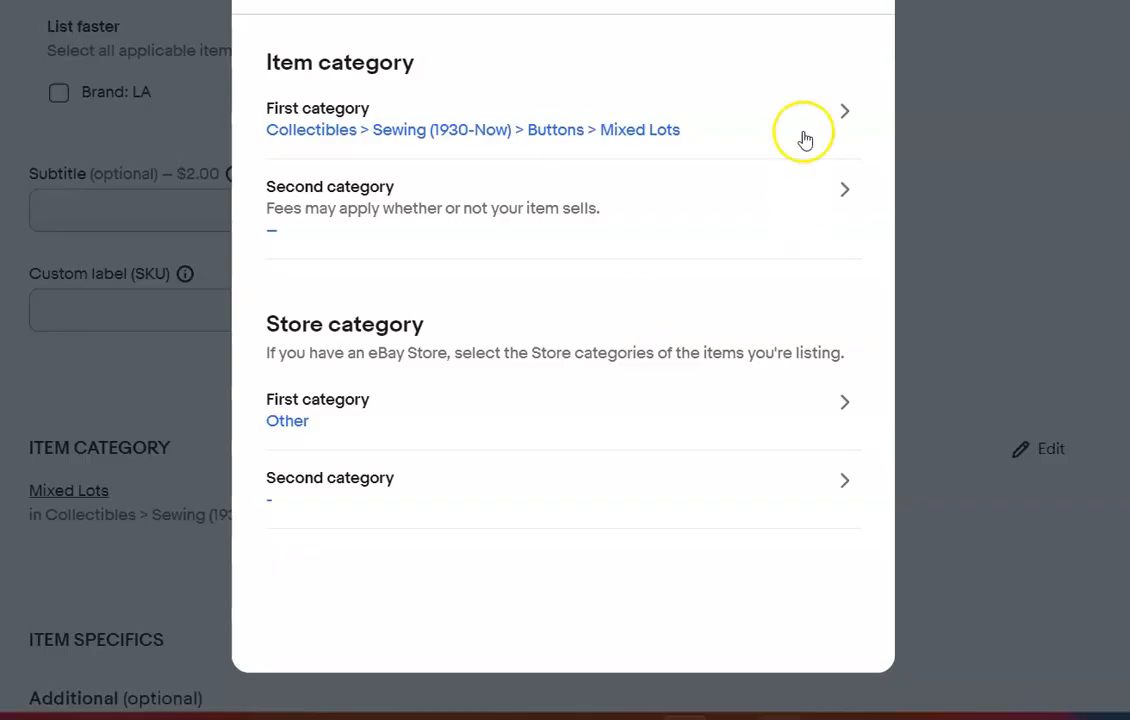
pyautogui.click(847, 2)
# Set the La-Petite lot's item specifics to Type: Lot, Material: Assorted and Color: Multicolor
pyautogui.scroll(-1, 782, 288)
pyautogui.scroll(4, 782, 288)
pyautogui.scroll(-8, 565, 360)
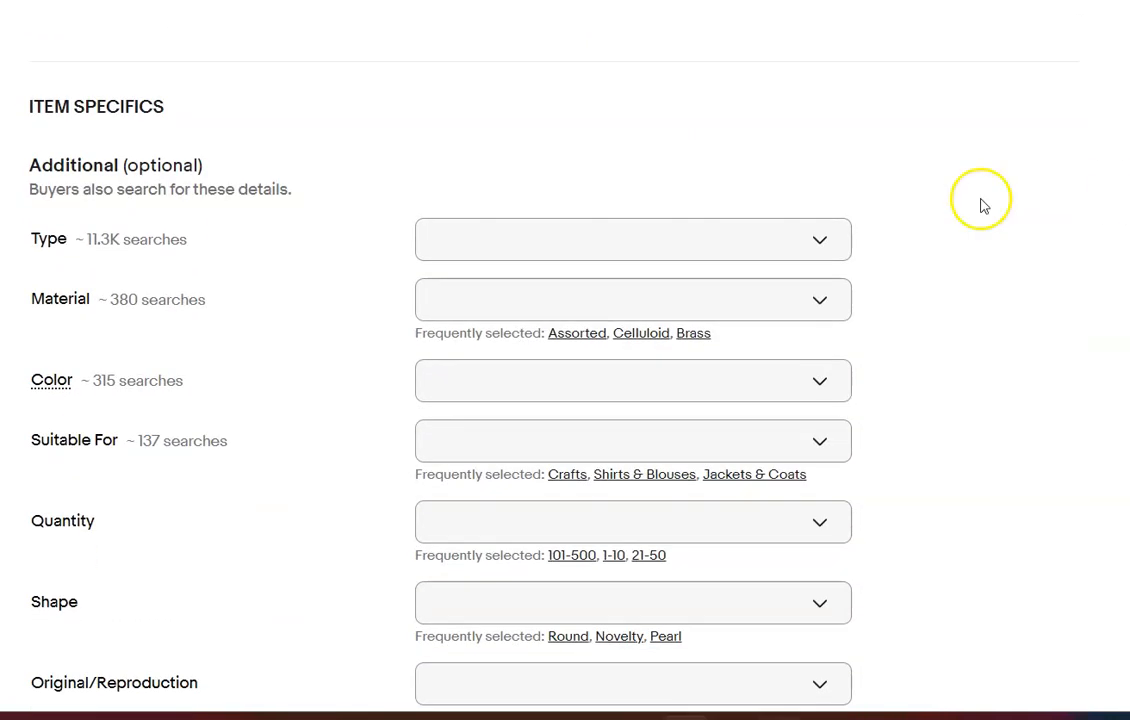
pyautogui.click(822, 248)
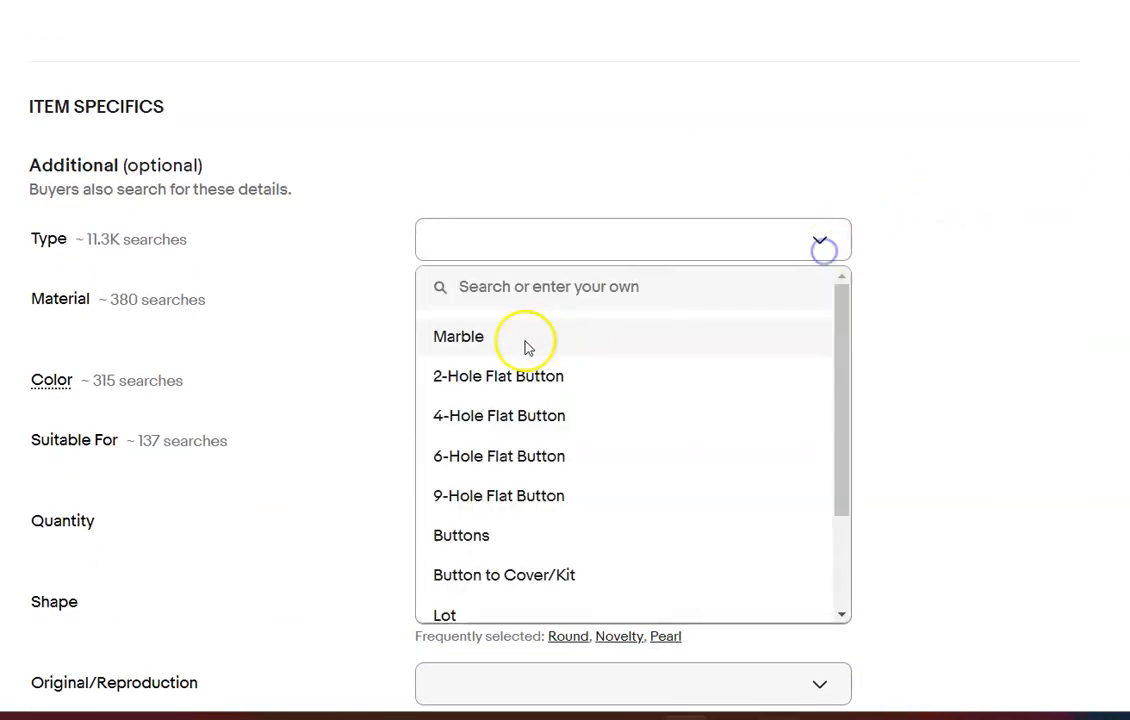
pyautogui.click(436, 614)
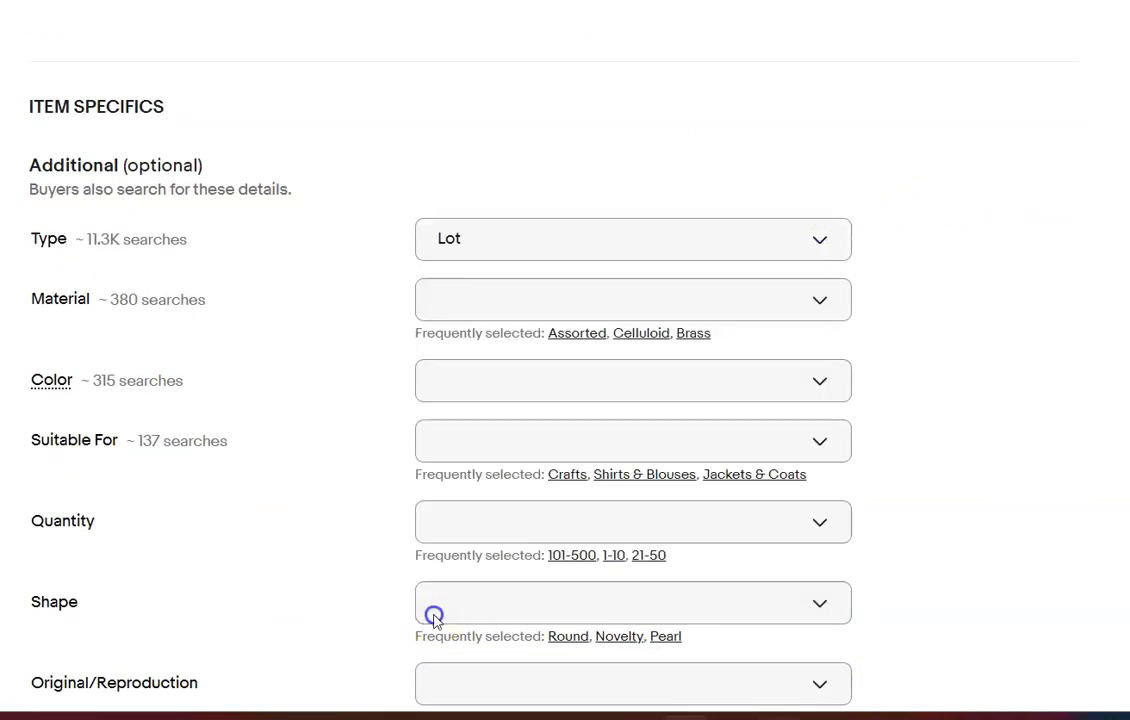
pyautogui.click(577, 333)
pyautogui.click(822, 359)
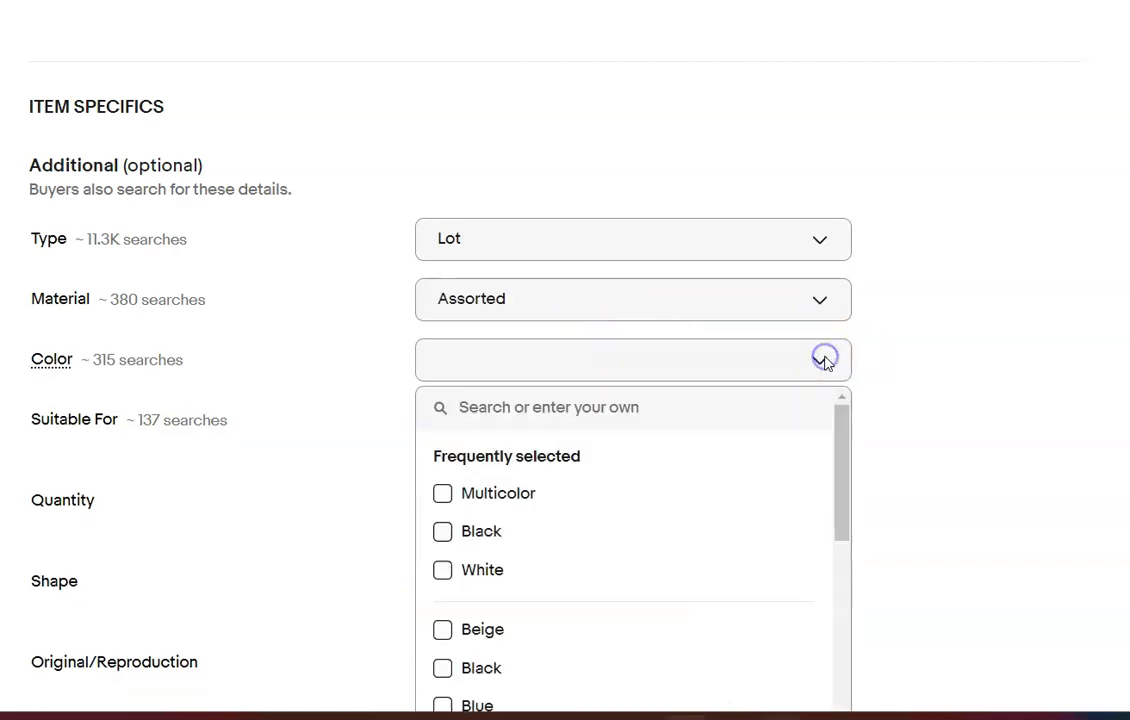
pyautogui.click(442, 493)
pyautogui.click(1012, 321)
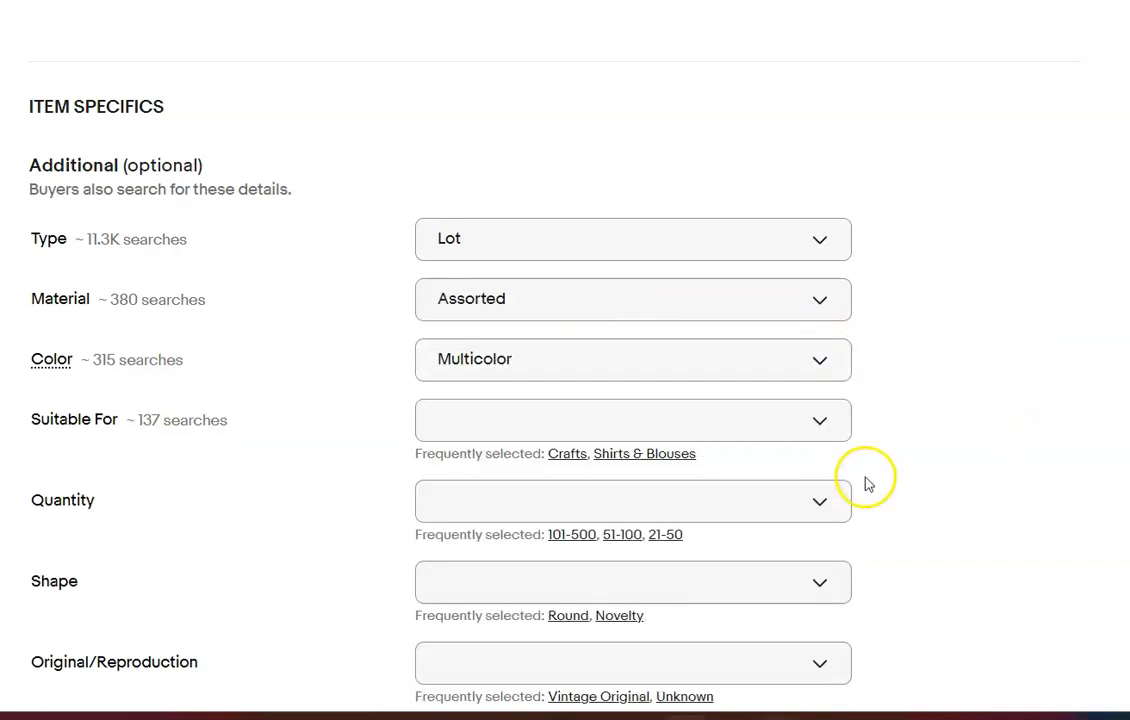
# Set the La-Petite lot's Quantity specific to 51-100 and Original/Reproduction to Vintage Original
pyautogui.click(621, 535)
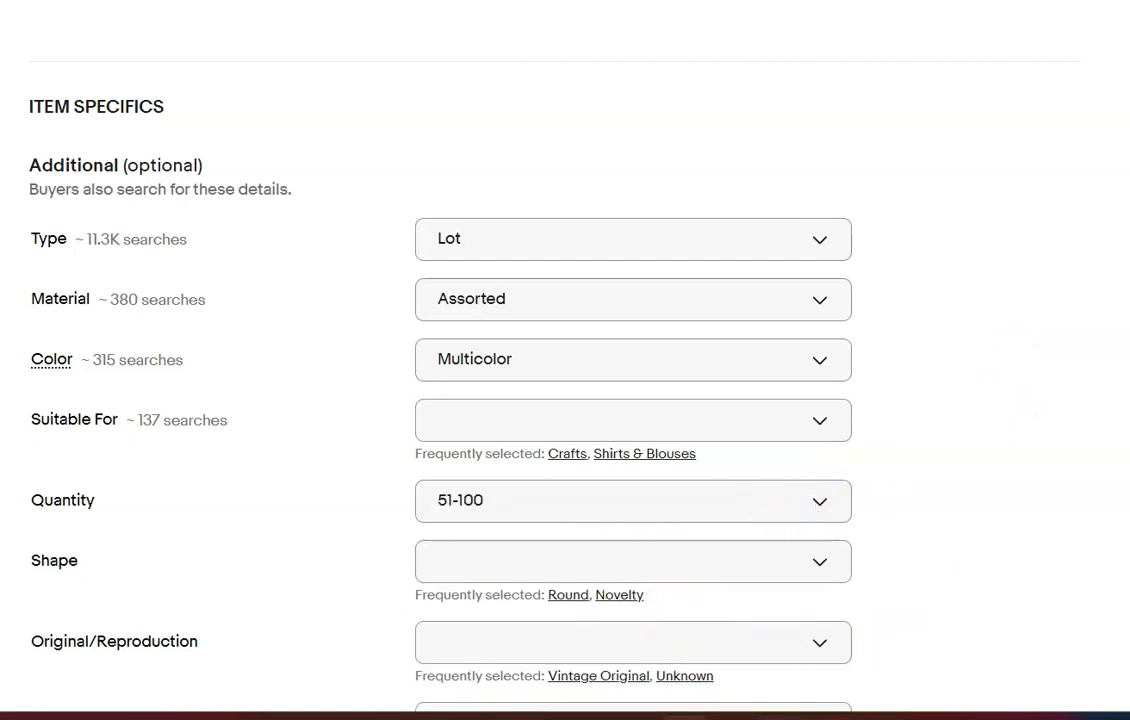
pyautogui.scroll(-5, 973, 232)
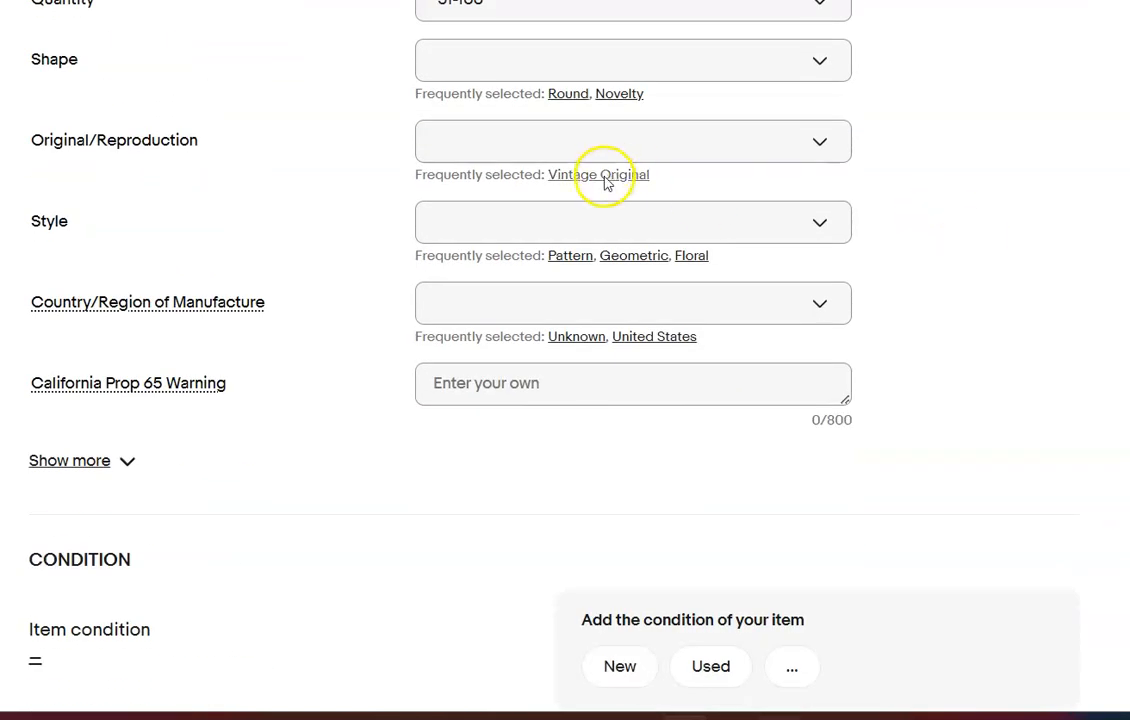
pyautogui.click(605, 177)
# Set the condition to New and enter the description "Please refer to photos, orignional vintage buttons on cards."
pyautogui.scroll(-6, 630, 66)
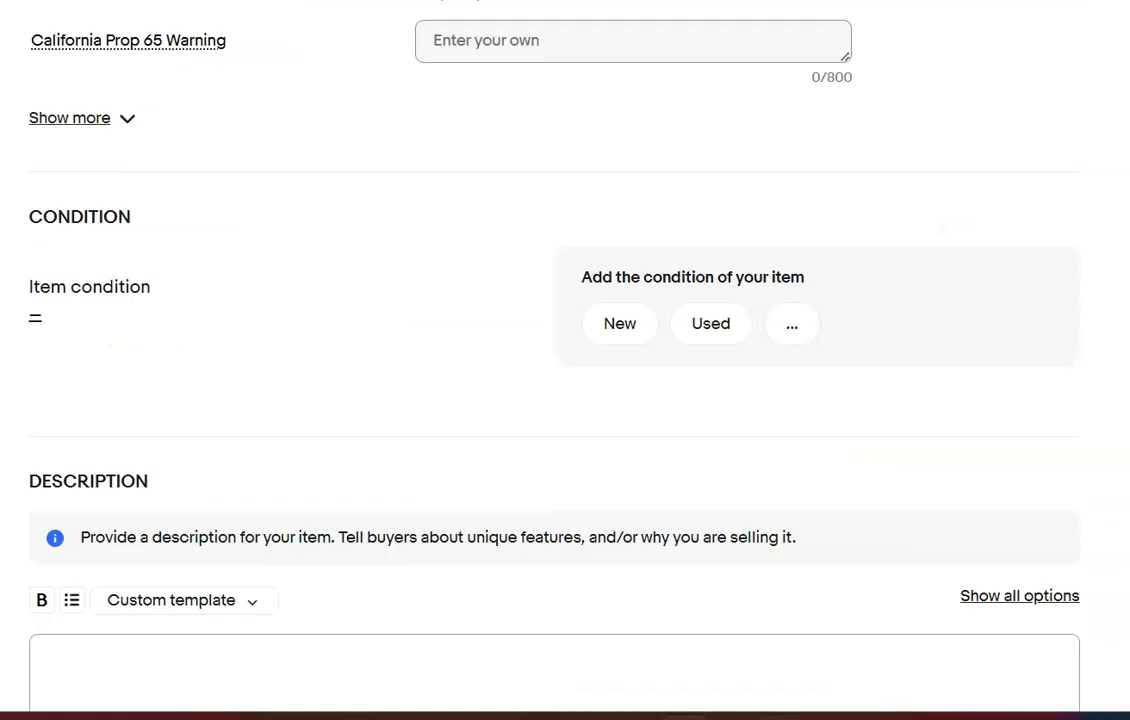
pyautogui.click(630, 66)
pyautogui.click(241, 334)
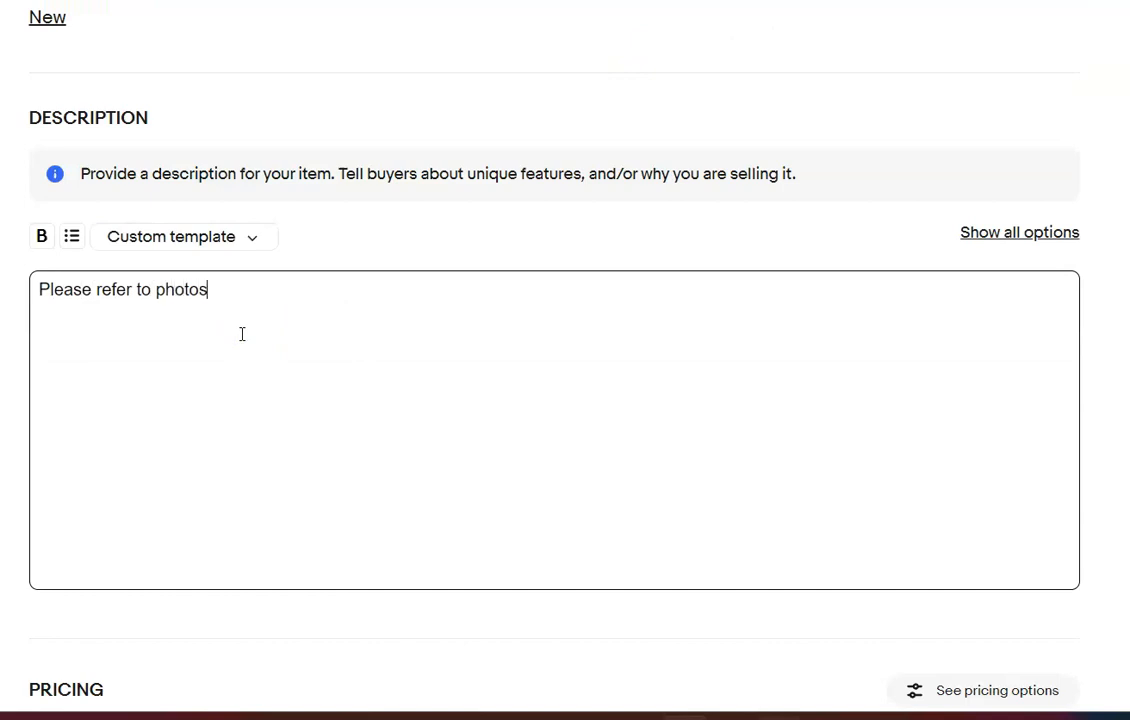
pyautogui.write('vintage buttons on cards.')
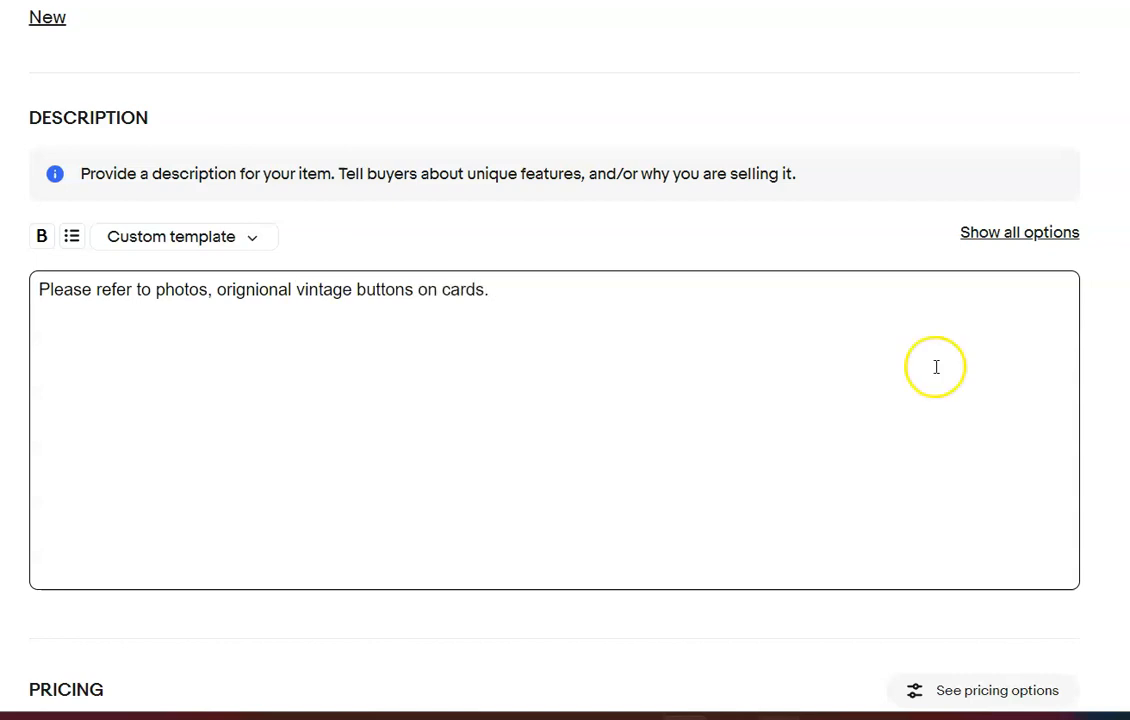
# Set the La-Petite listing's Buy It Now price to $30.00
pyautogui.scroll(-5, 555, 400)
pyautogui.click(115, 308)
pyautogui.write('30.00')
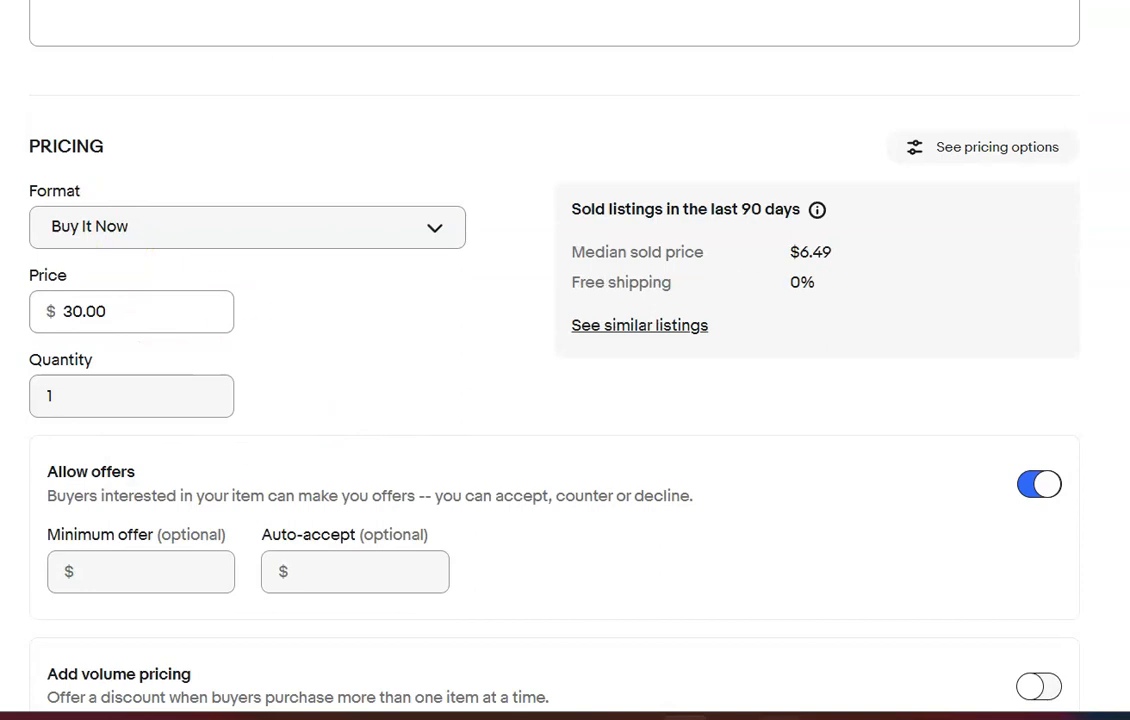
# Enter a package weight of 13 oz and dimensions of 13 x 9 x 6 inches for the La-Petite lot
pyautogui.scroll(-1, 555, 400)
pyautogui.scroll(-7, 447, 615)
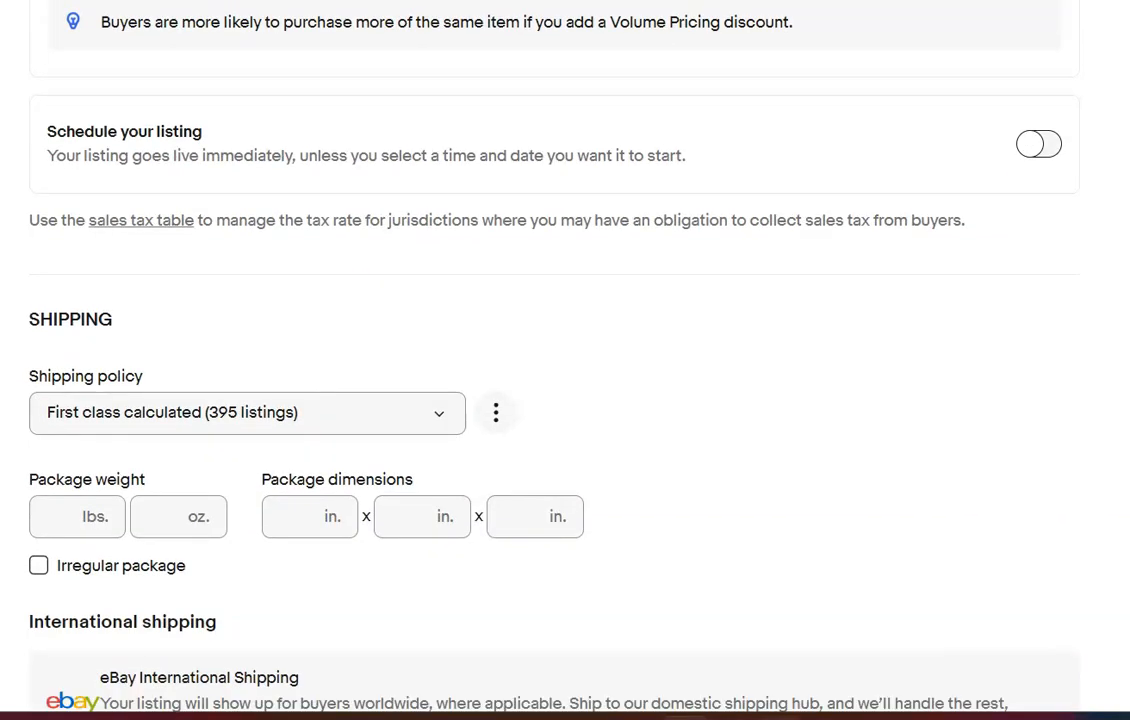
pyautogui.click(170, 508)
pyautogui.write('13')
pyautogui.click(293, 515)
pyautogui.write('13')
pyautogui.press('Tab')
pyautogui.write('9')
pyautogui.press('Tab')
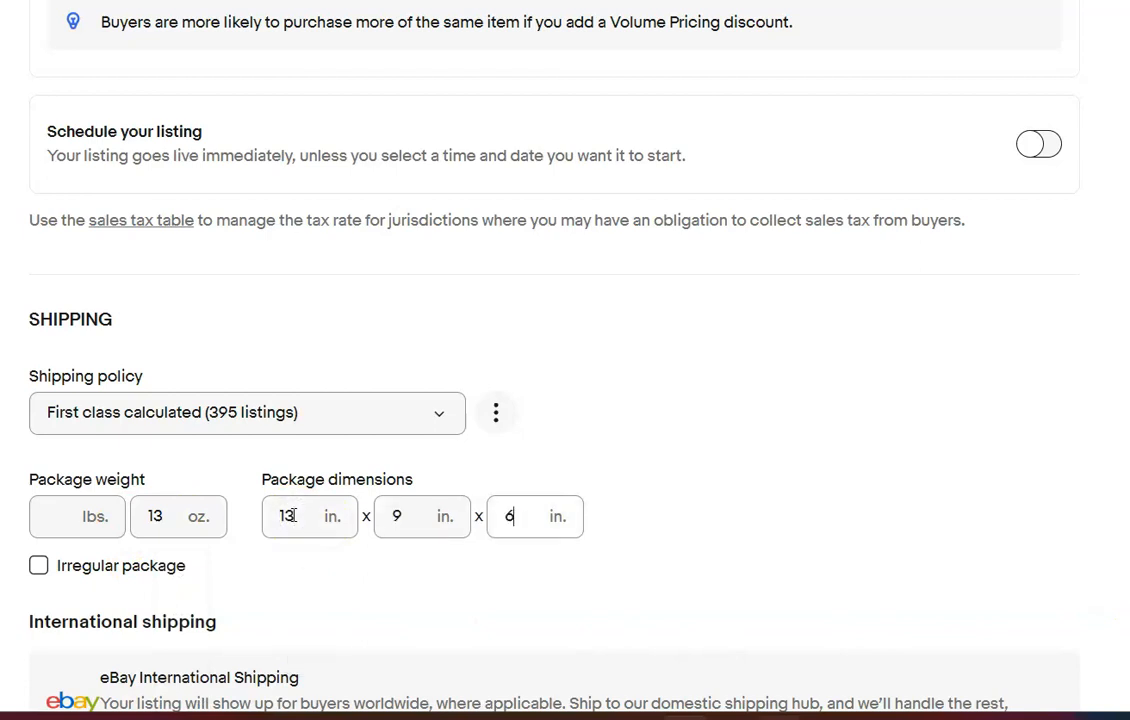
pyautogui.click(214, 350)
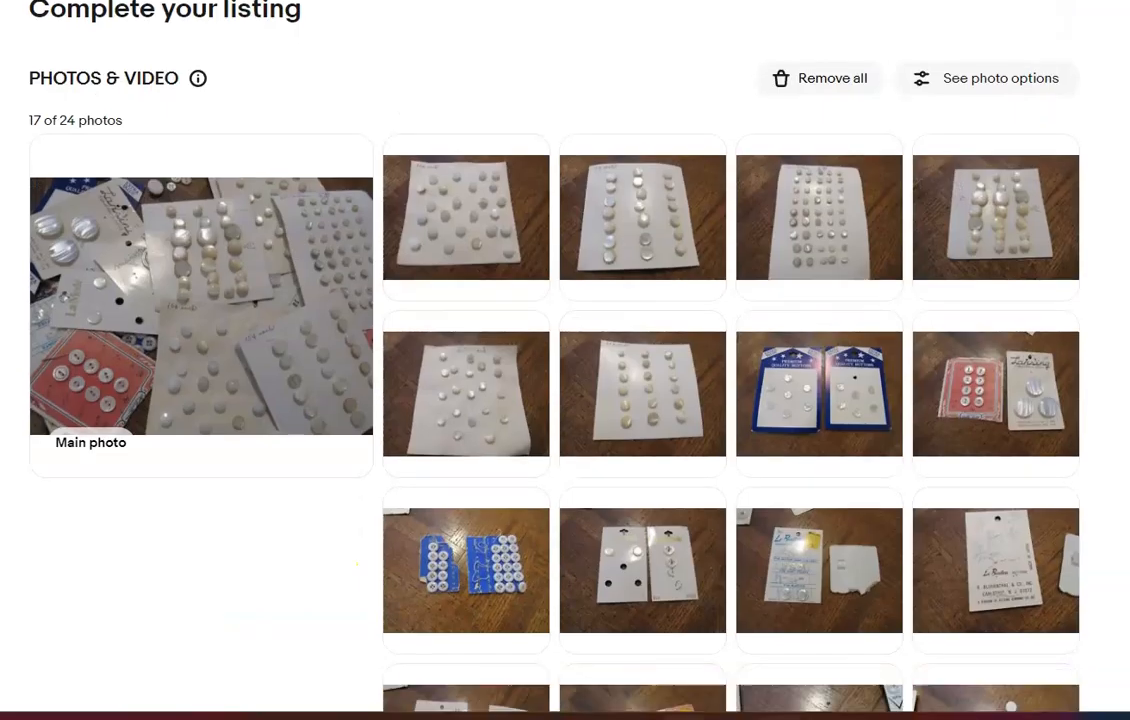
# Review the white buttons listing's photos and title the item "Lot of 220 Random Vintage White Buttons"
pyautogui.scroll(-2, 565, 360)
pyautogui.scroll(-6, 565, 360)
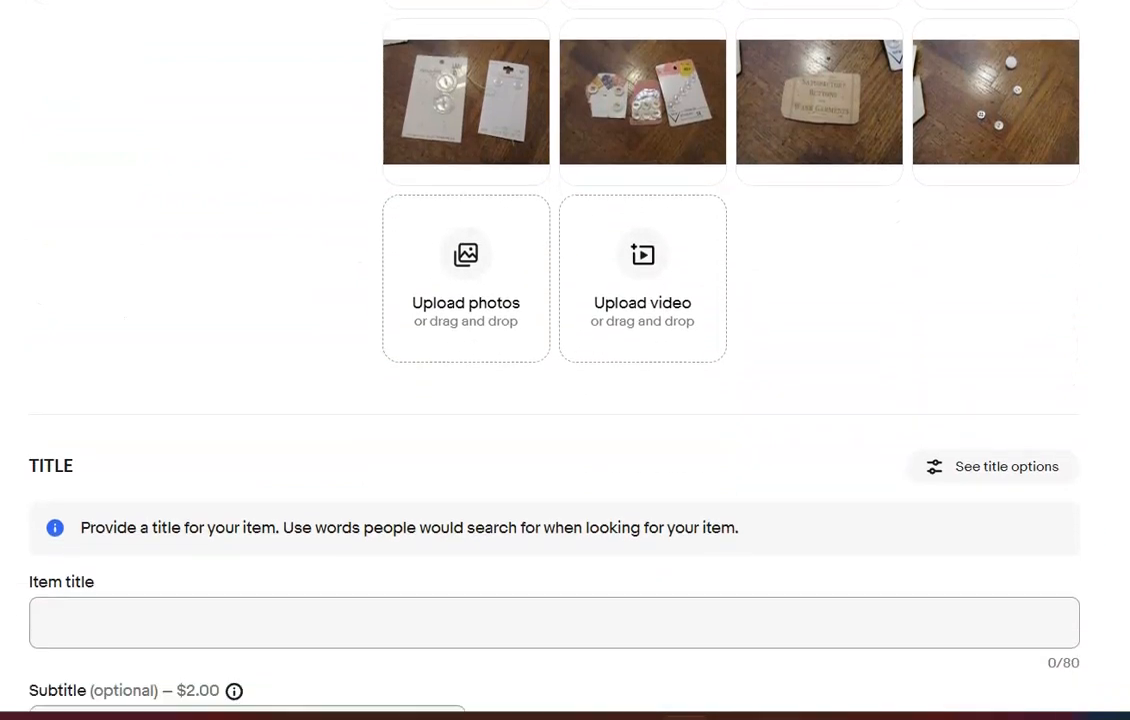
pyautogui.scroll(-1, 494, 457)
pyautogui.click(274, 362)
pyautogui.write('Lot of 220 Random Vintage White Buttons')
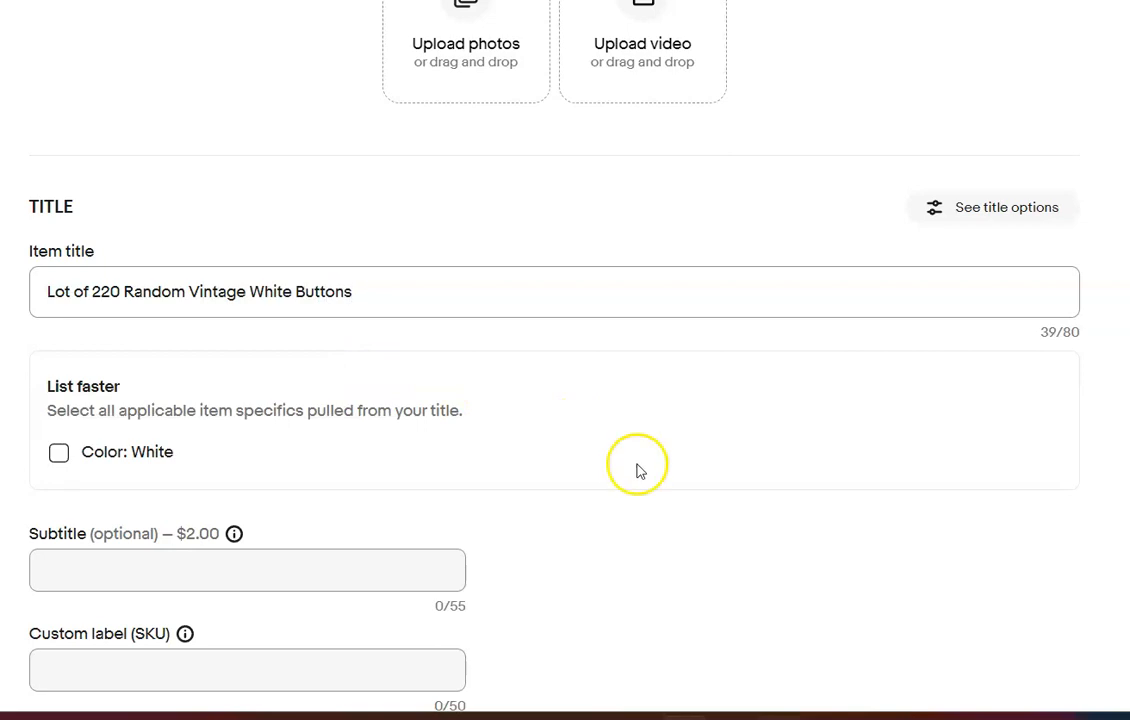
# Change the white buttons listing's item category to Collectibles > Sewing (1930-Now) > Buttons > Mixed Lots
pyautogui.scroll(-4, 565, 400)
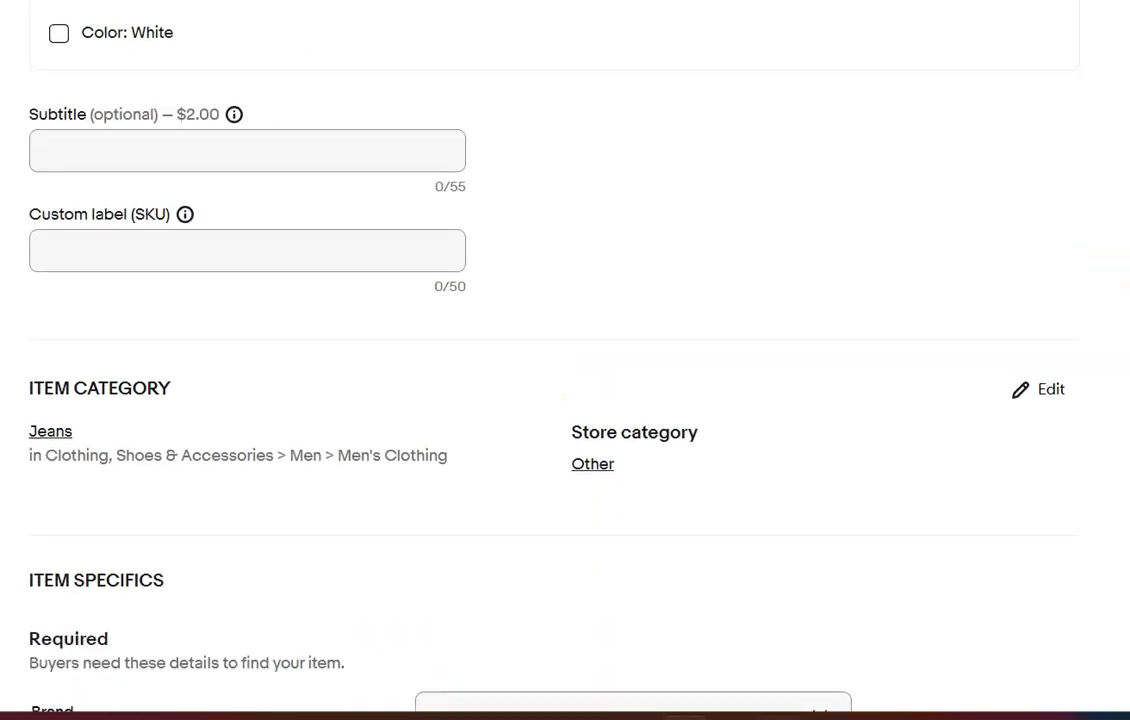
pyautogui.click(1050, 388)
pyautogui.click(828, 119)
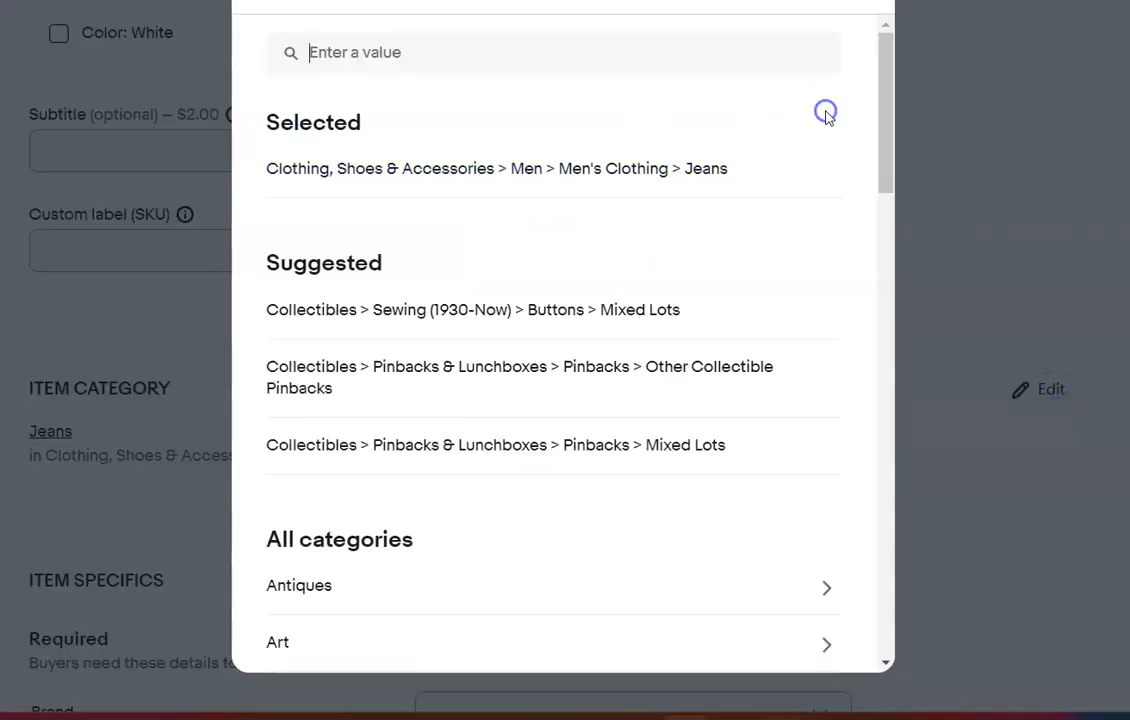
pyautogui.click(632, 311)
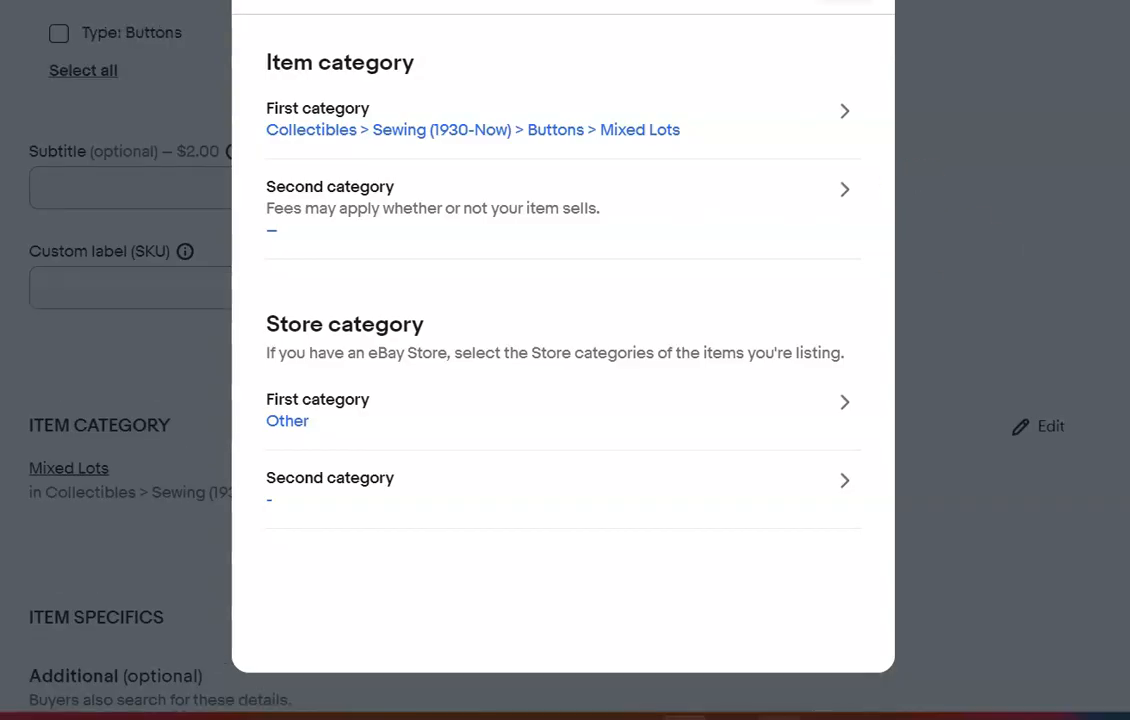
pyautogui.click(846, 1)
# Set the item specifics to type Buttons, color White, quantity 101-500 and Vintage Original for Original/Reproduction
pyautogui.scroll(-6, 565, 360)
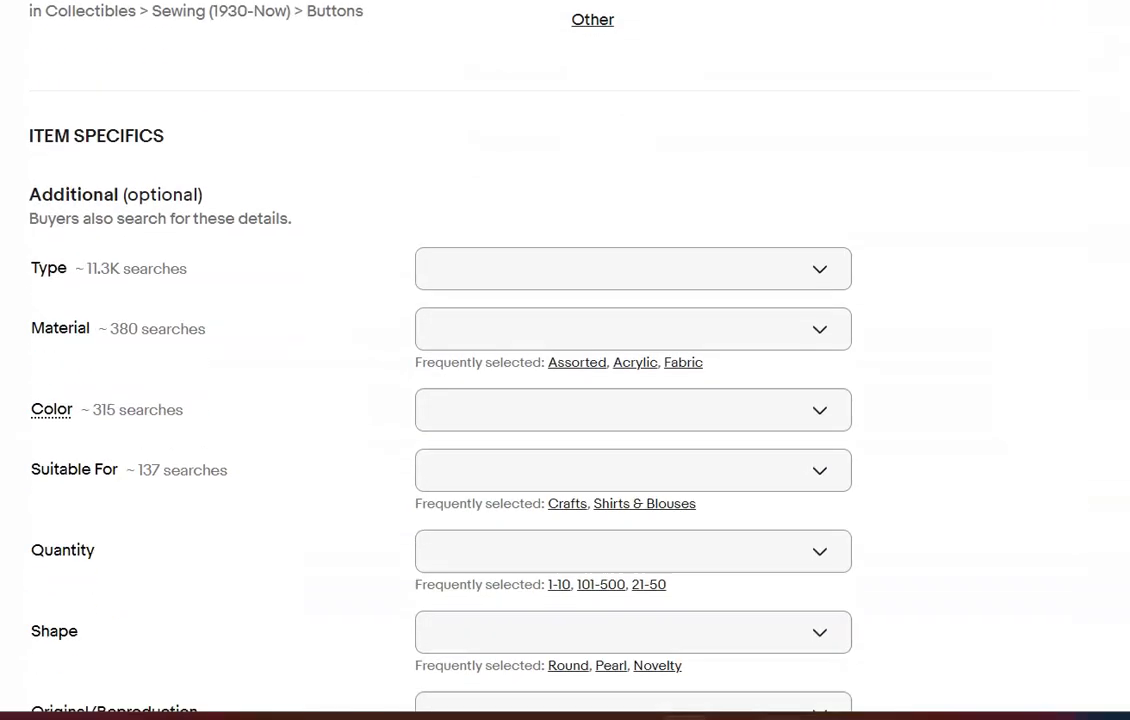
pyautogui.click(823, 170)
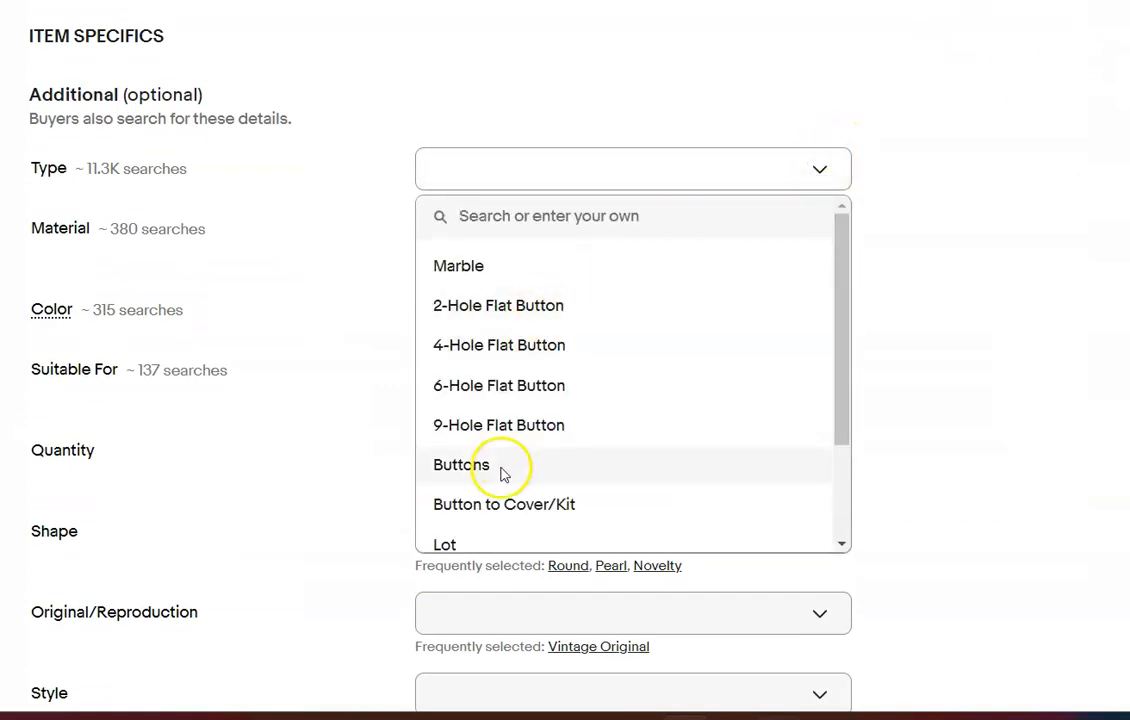
pyautogui.click(500, 470)
pyautogui.click(820, 313)
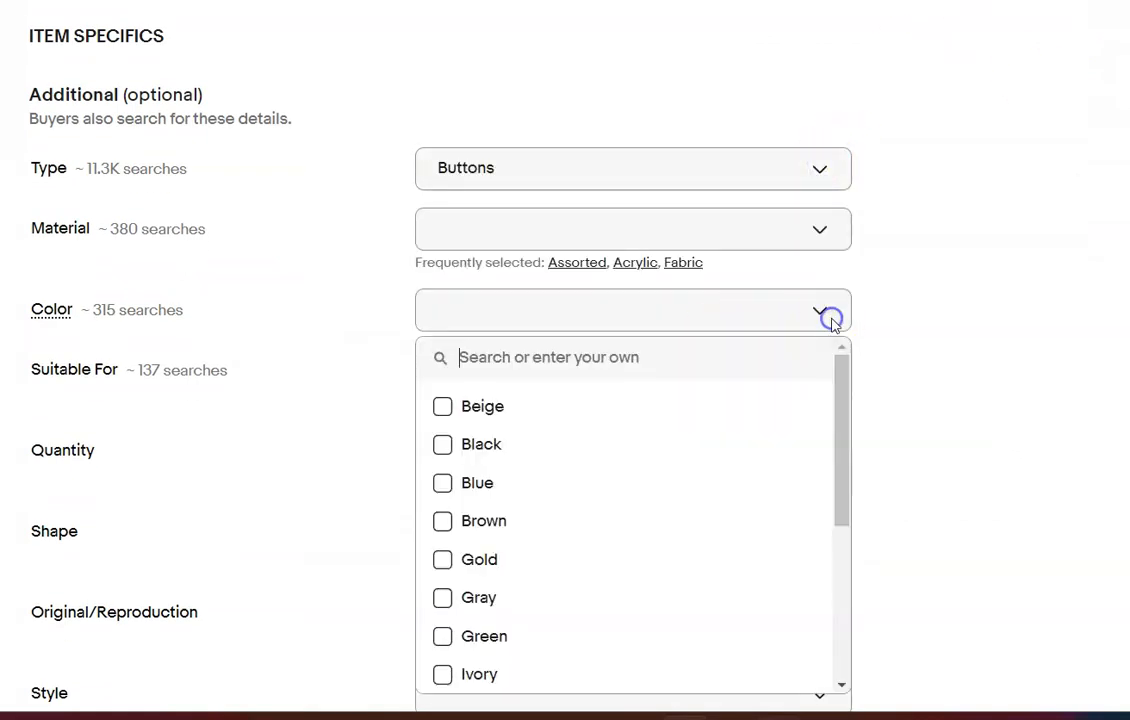
pyautogui.moveTo(837, 498); pyautogui.dragTo(864, 642)
pyautogui.click(443, 640)
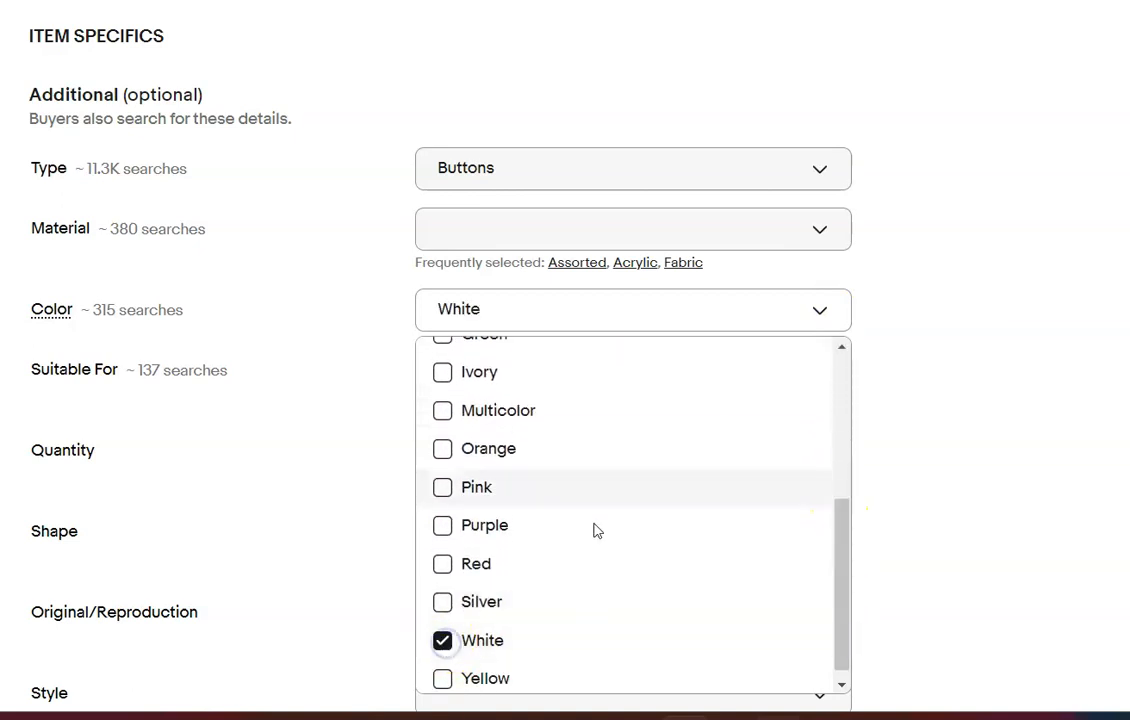
pyautogui.click(1032, 340)
pyautogui.click(600, 484)
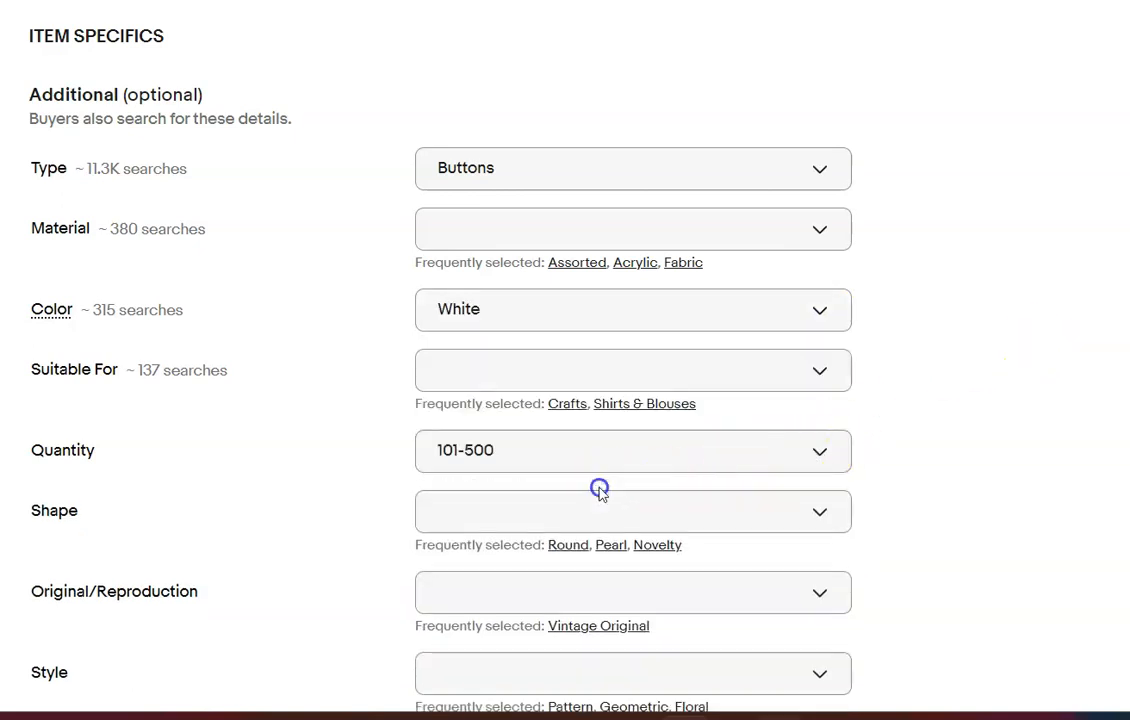
pyautogui.click(628, 626)
# Set the condition to Used and enter the condition description "Please refer to photos"
pyautogui.scroll(-7, 1097, 353)
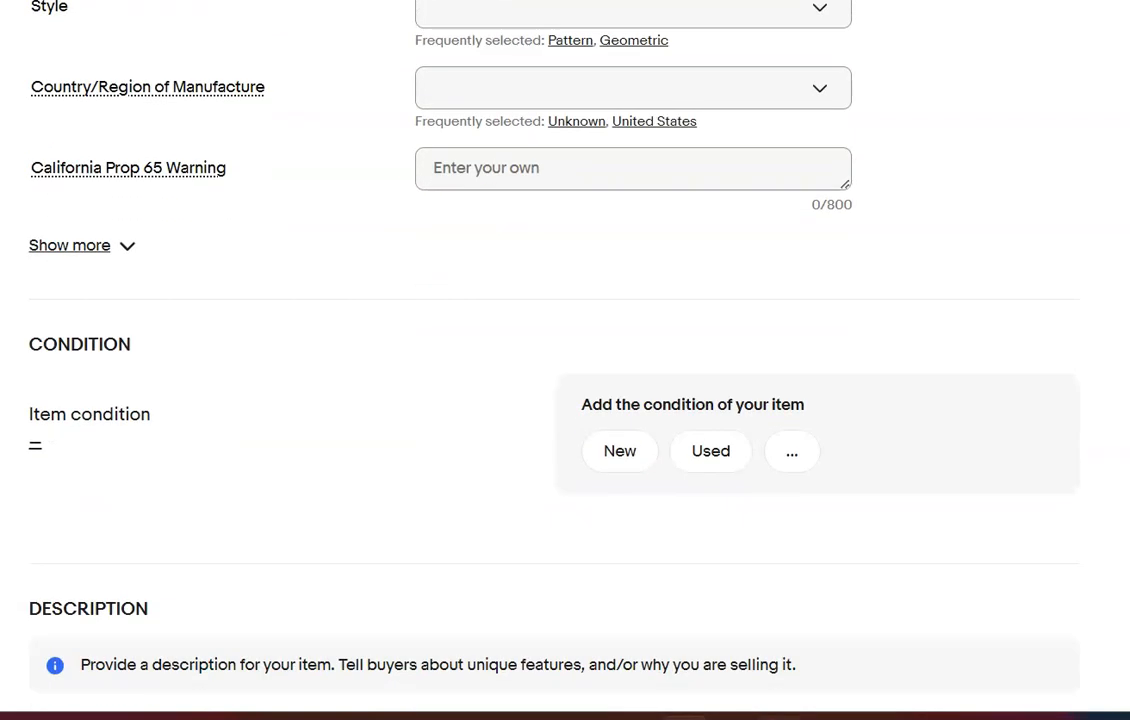
pyautogui.click(776, 412)
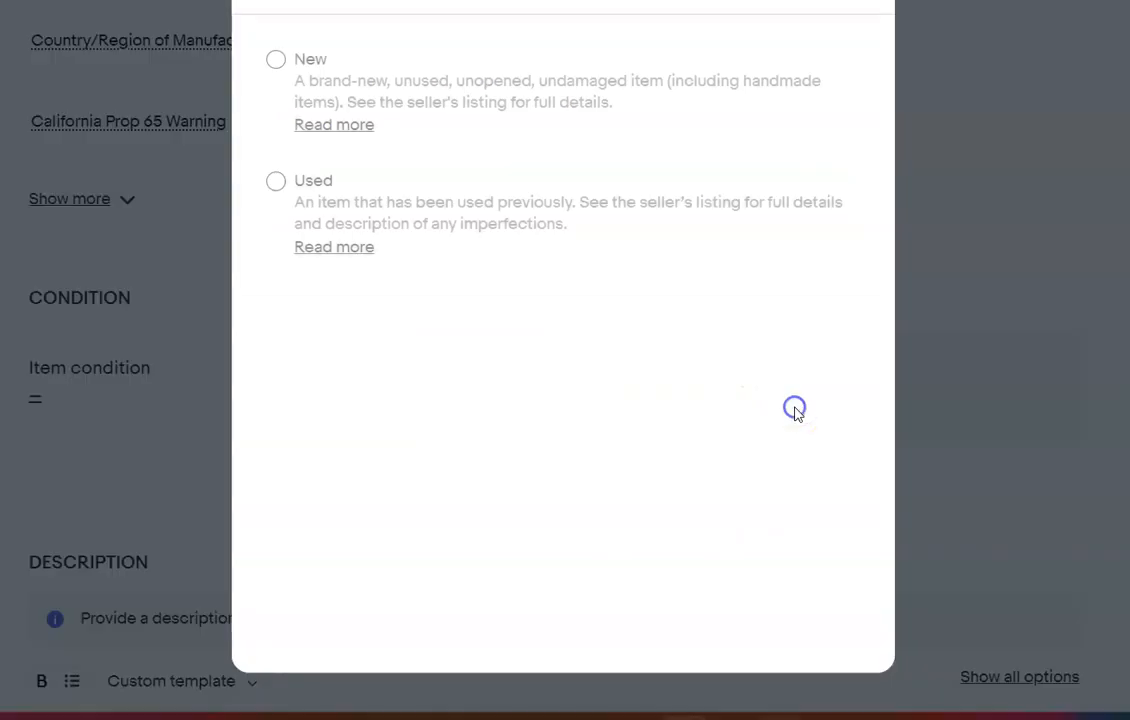
pyautogui.click(276, 179)
pyautogui.click(159, 466)
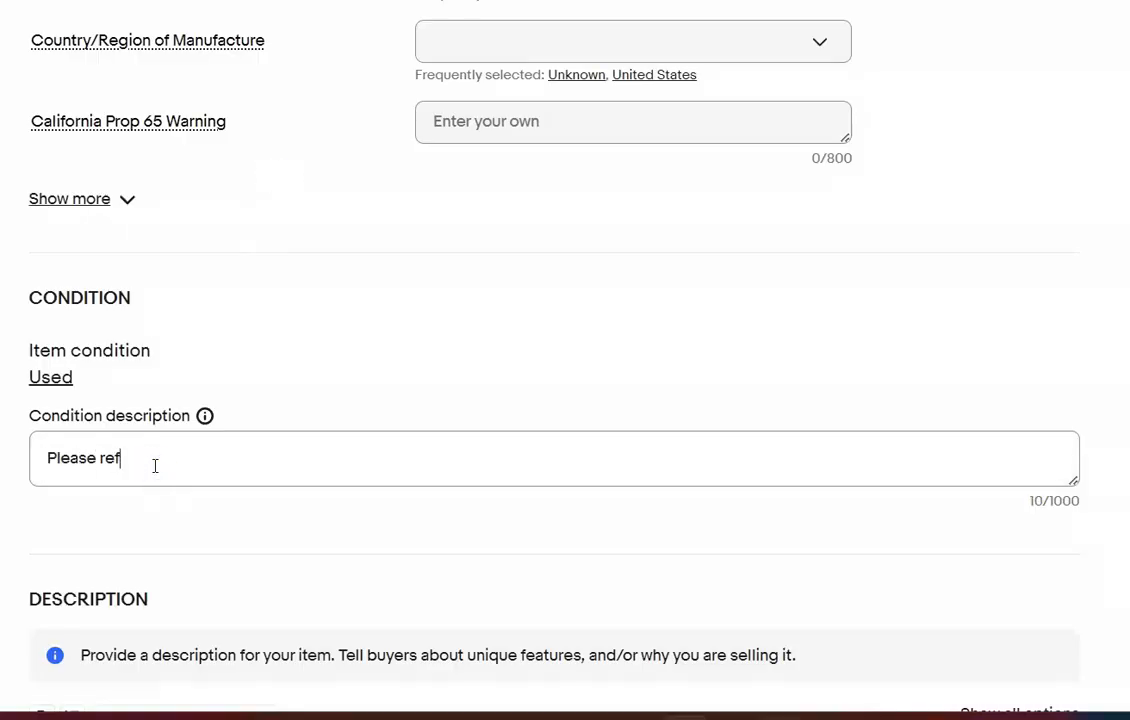
pyautogui.write('Please refer to photos')
# Enter the item description "Please refer to photos, this is a large lot of 220 vintage white buttons, some are on origional cards."
pyautogui.scroll(-5, 498, 291)
pyautogui.click(498, 291)
pyautogui.write('Please')
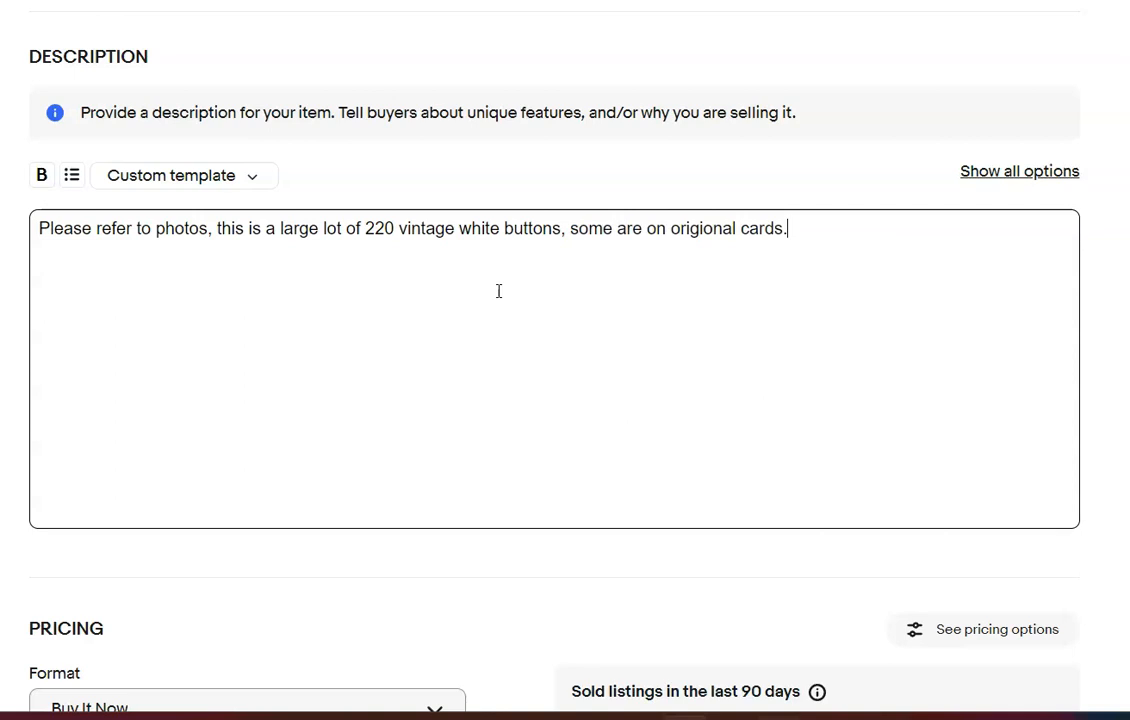
# Set the white buttons lot's Buy It Now price to $50.00
pyautogui.scroll(-5, 555, 400)
pyautogui.click(94, 230)
pyautogui.write('50.00')
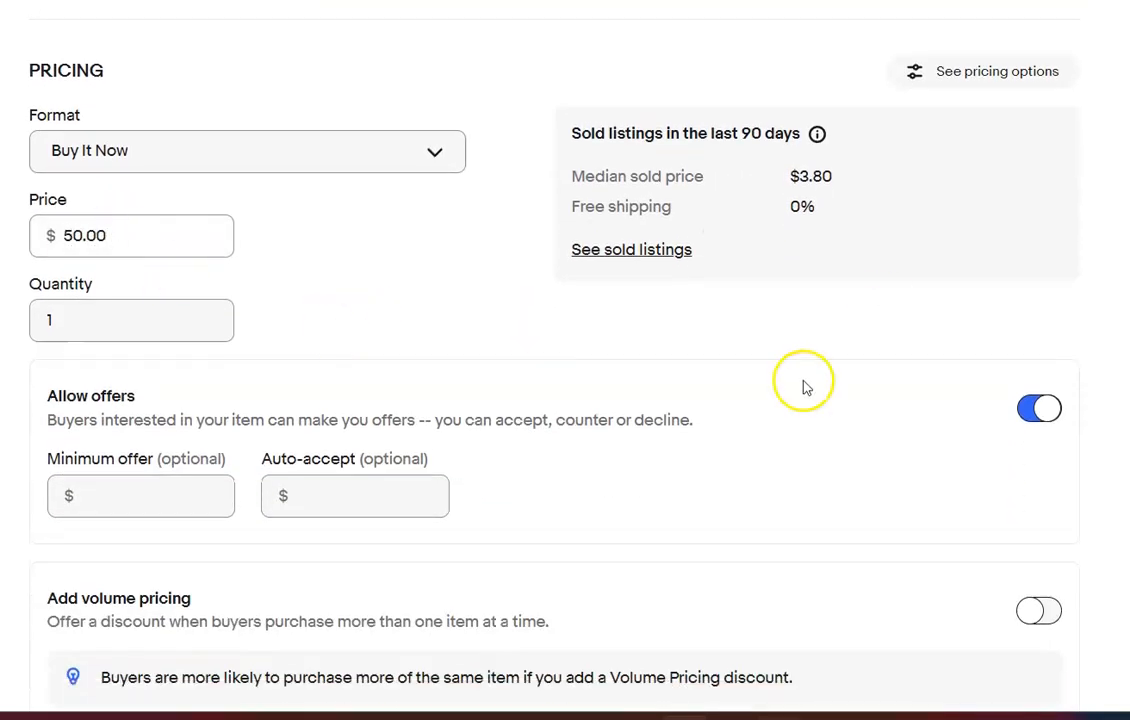
pyautogui.scroll(-2, 802, 383)
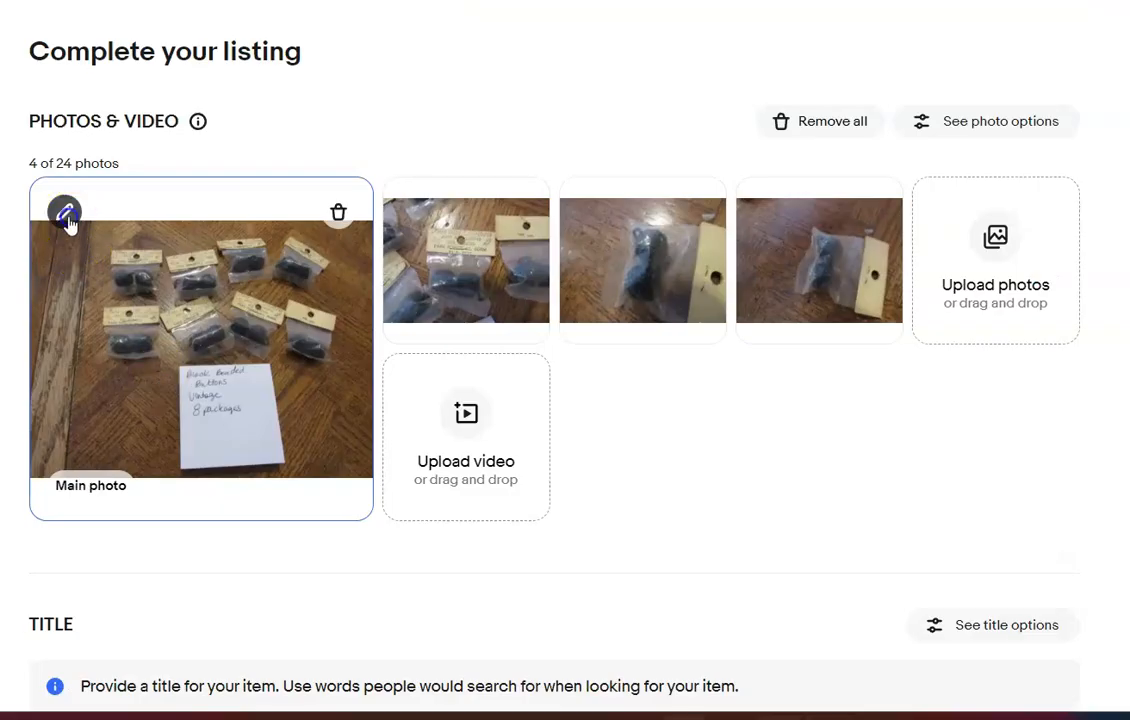
# Crop the handwritten note out of the lower part of the black beaded buttons listing's main photo and save it
pyautogui.click(65, 210)
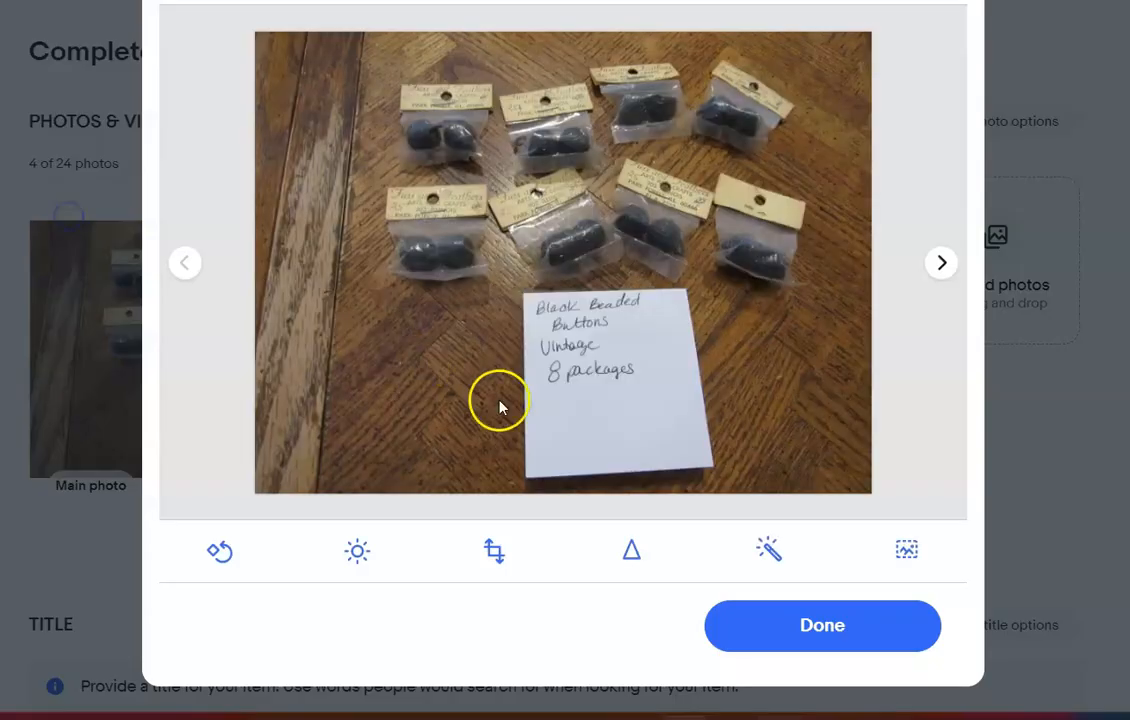
pyautogui.click(494, 551)
pyautogui.moveTo(676, 488); pyautogui.dragTo(664, 296)
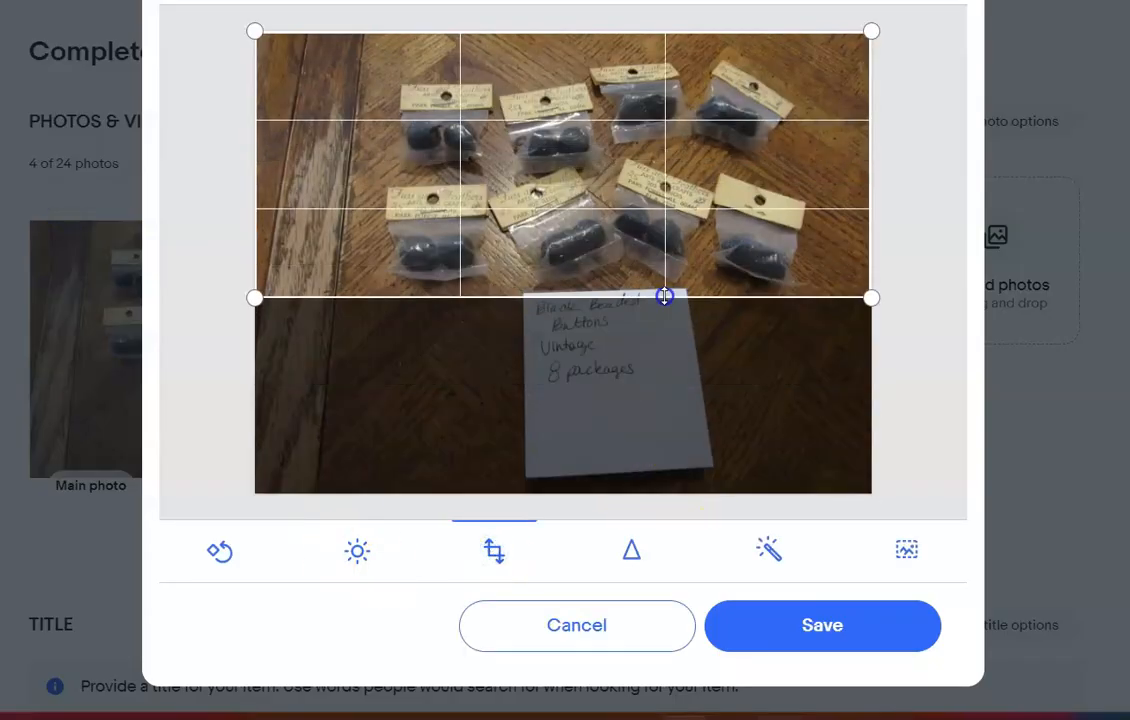
pyautogui.click(797, 628)
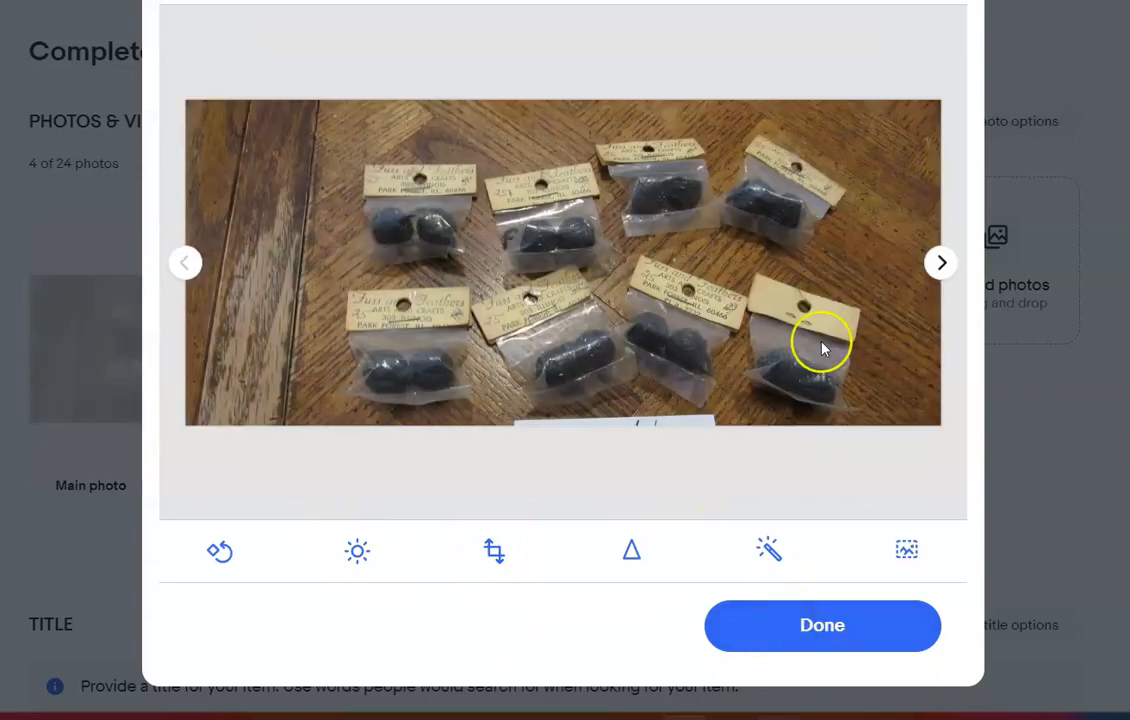
pyautogui.click(840, 626)
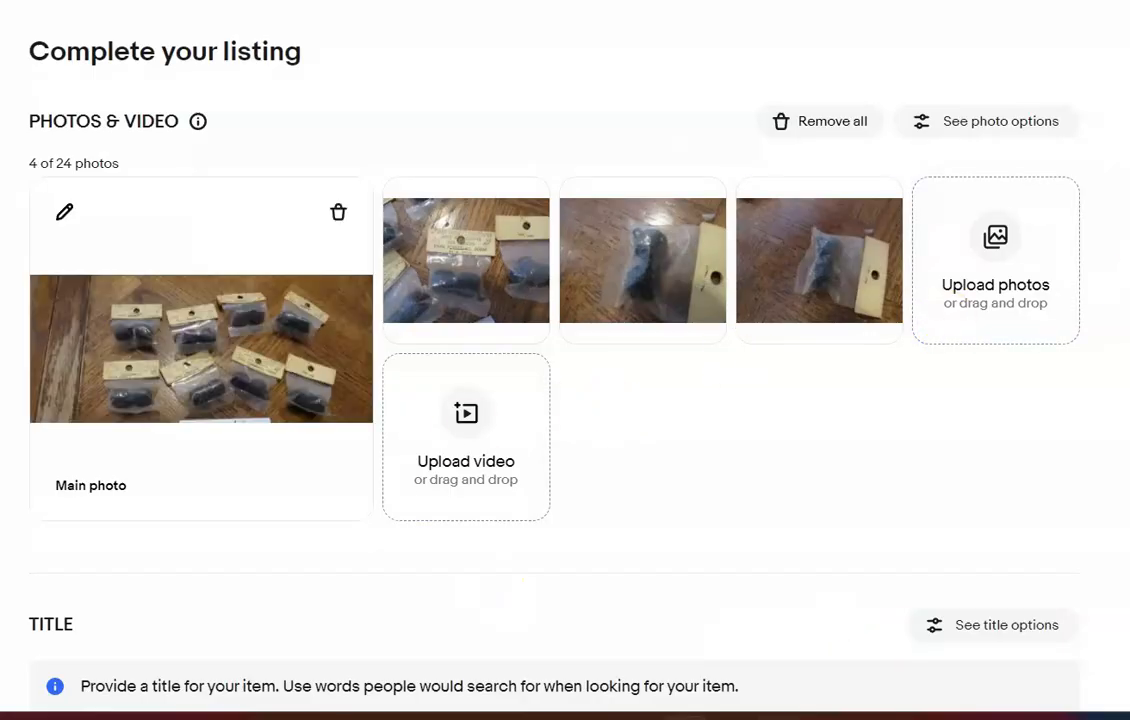
# Title the item "Black Beaded Buttons 8 Packages with loop end"
pyautogui.scroll(-3, 661, 463)
pyautogui.click(661, 463)
pyautogui.write('Black')
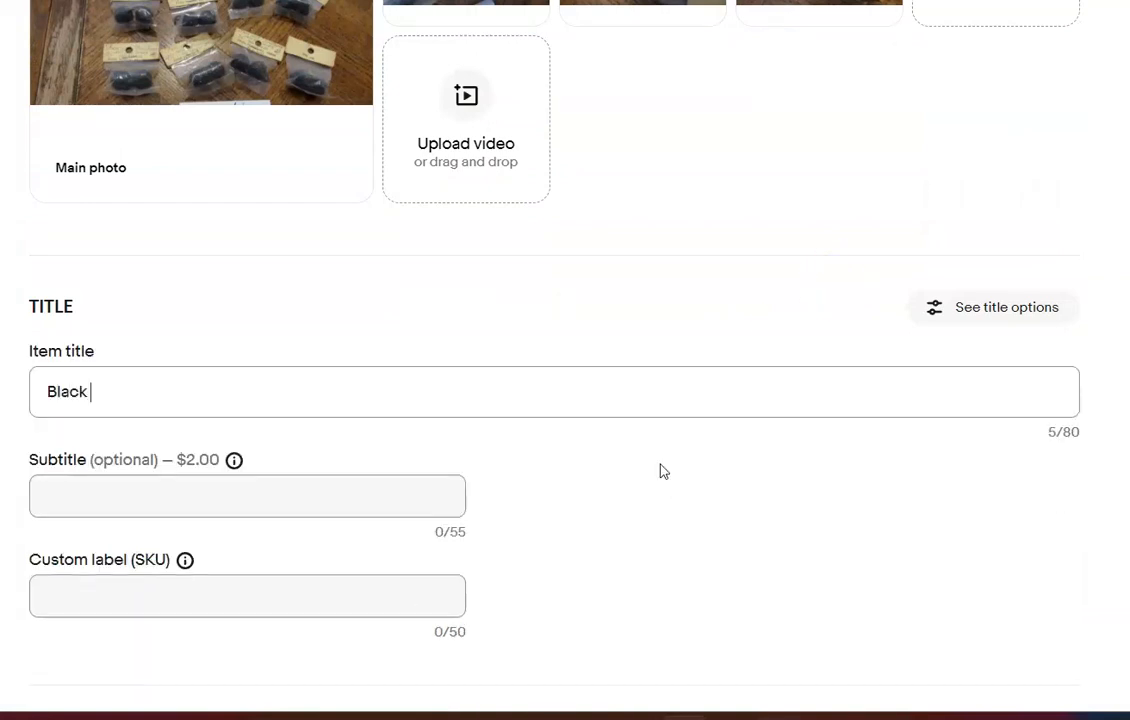
pyautogui.write(' Beaded Button')
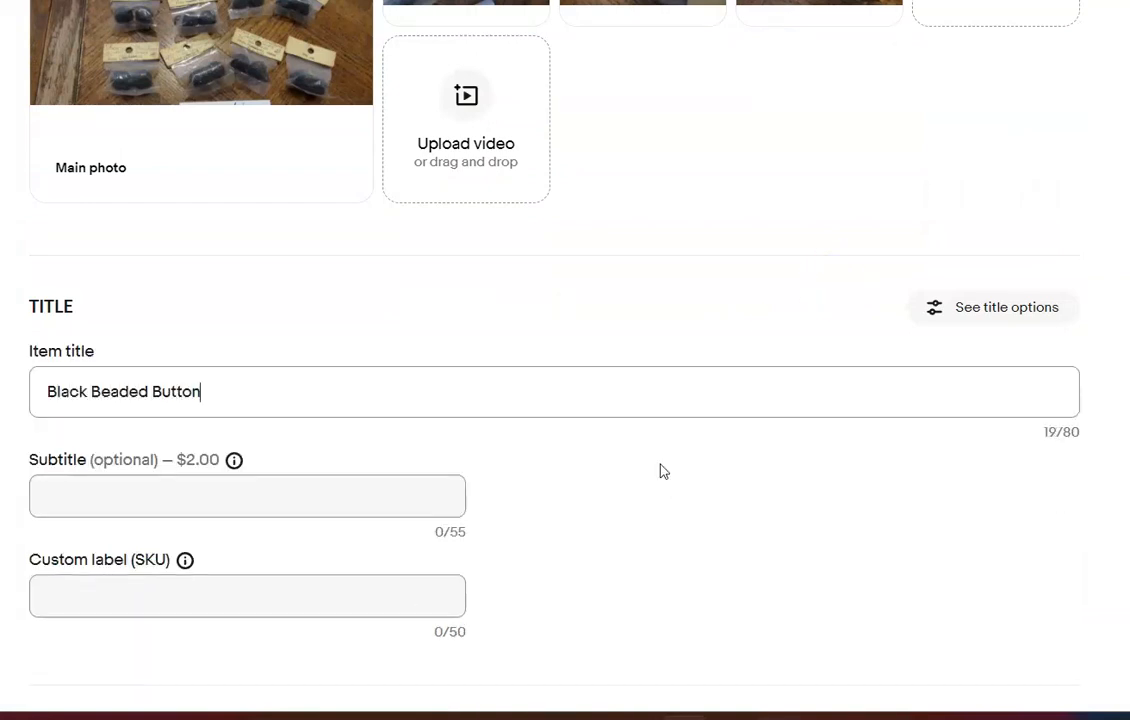
pyautogui.write('s 8 Packages with loop end')
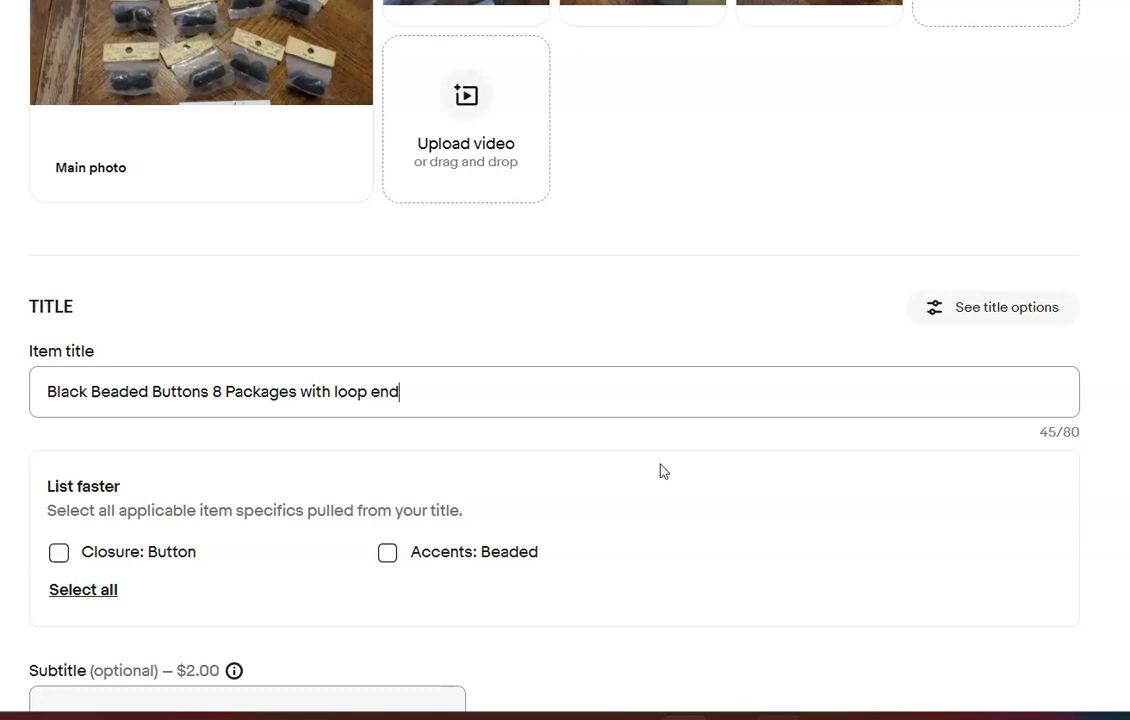
pyautogui.click(908, 475)
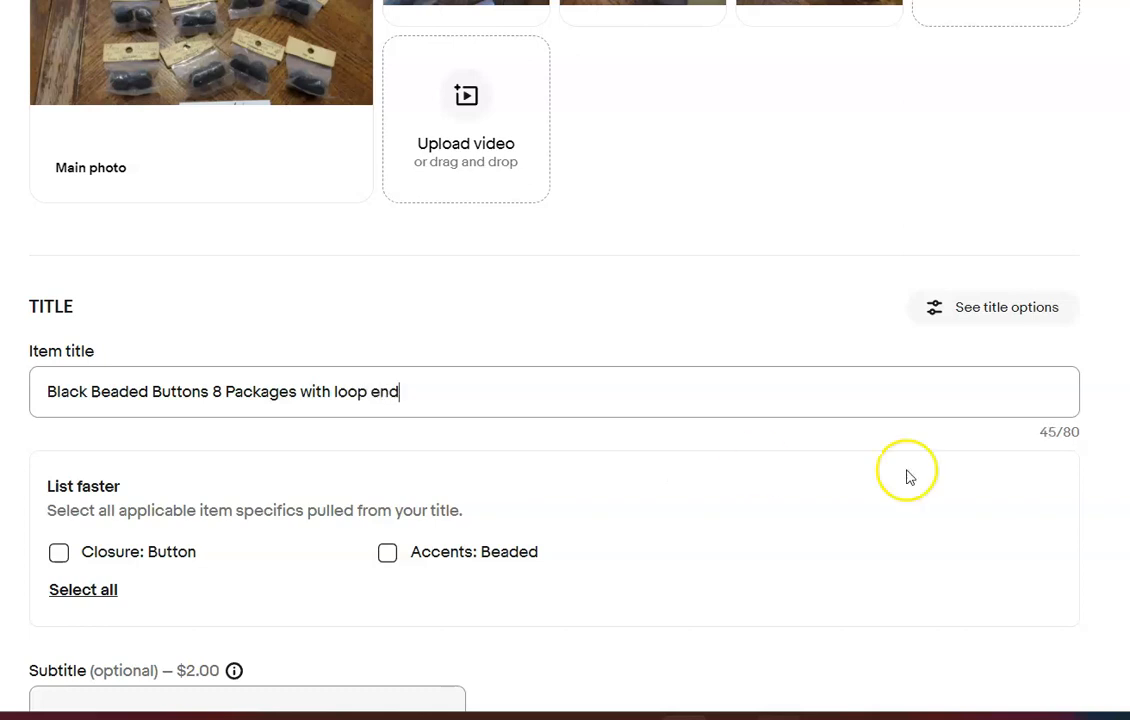
# Set the black beaded buttons' category to Crafts > Sewing > Closures & Connectors > Buttons and the brand to Unbranded
pyautogui.scroll(-5, 908, 475)
pyautogui.scroll(-1, 1040, 365)
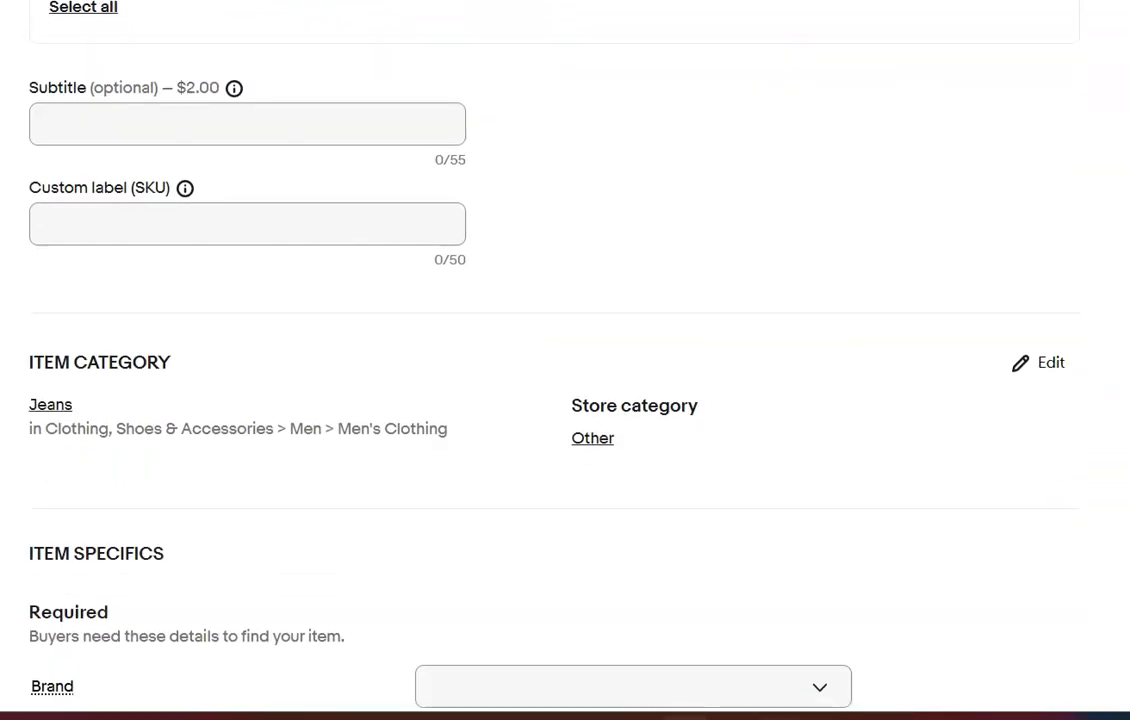
pyautogui.click(1041, 365)
pyautogui.click(843, 115)
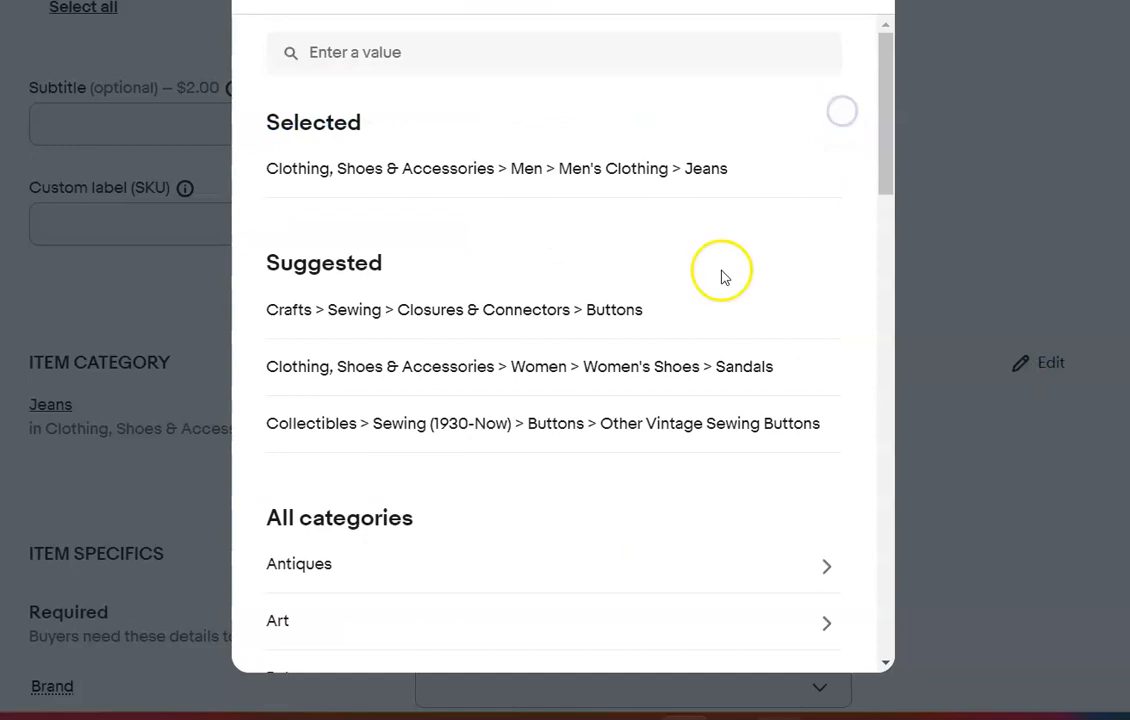
pyautogui.click(528, 313)
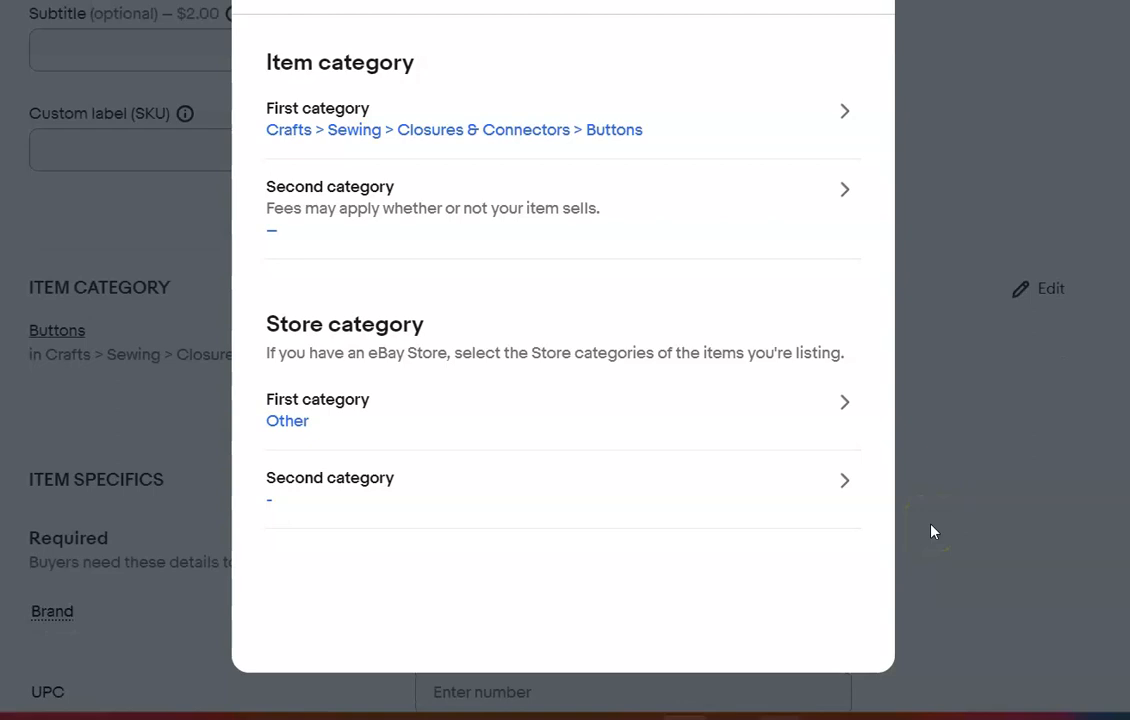
pyautogui.click(846, 1)
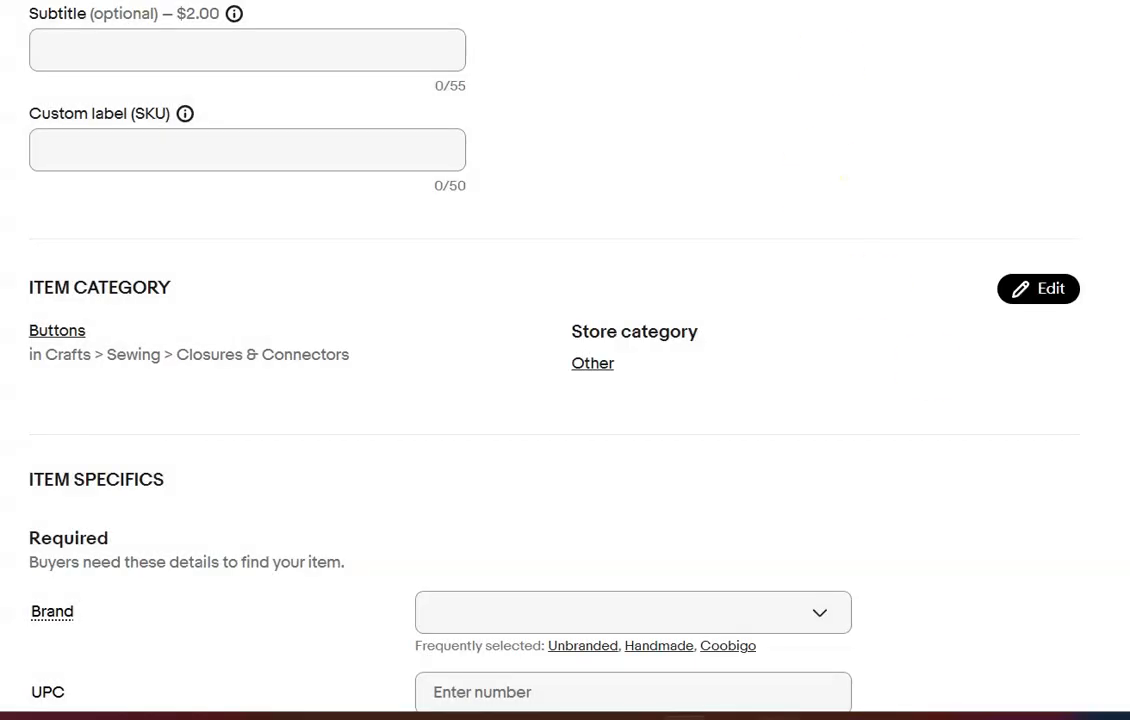
pyautogui.scroll(-3, 565, 360)
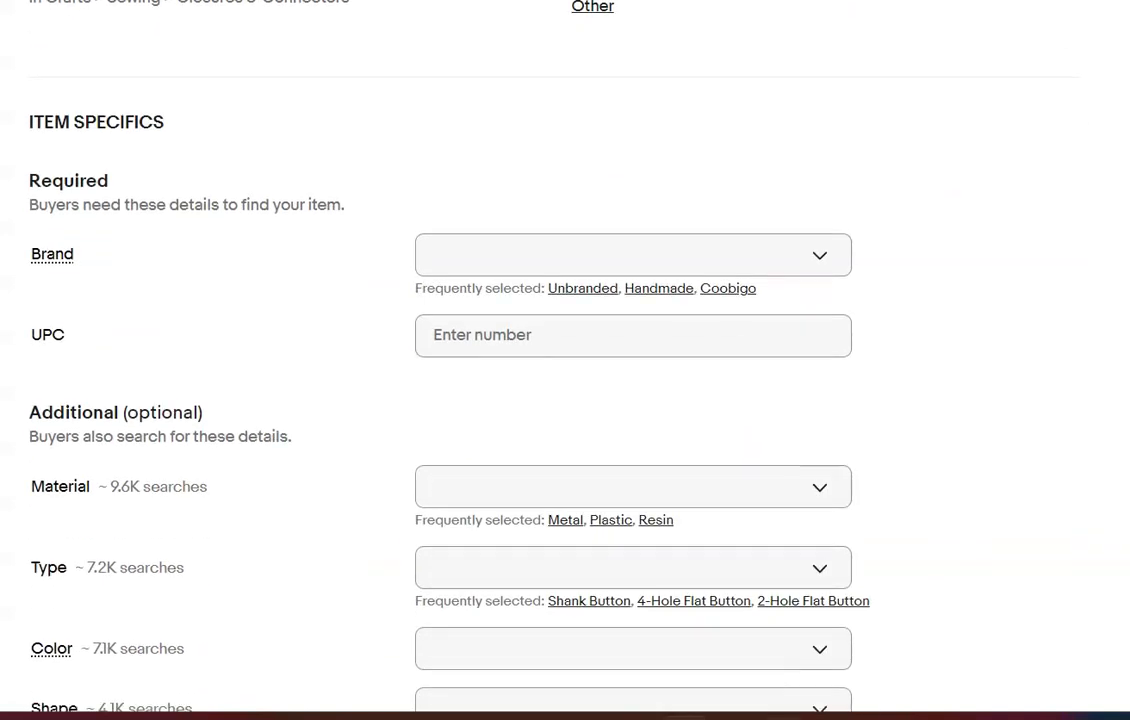
pyautogui.click(583, 288)
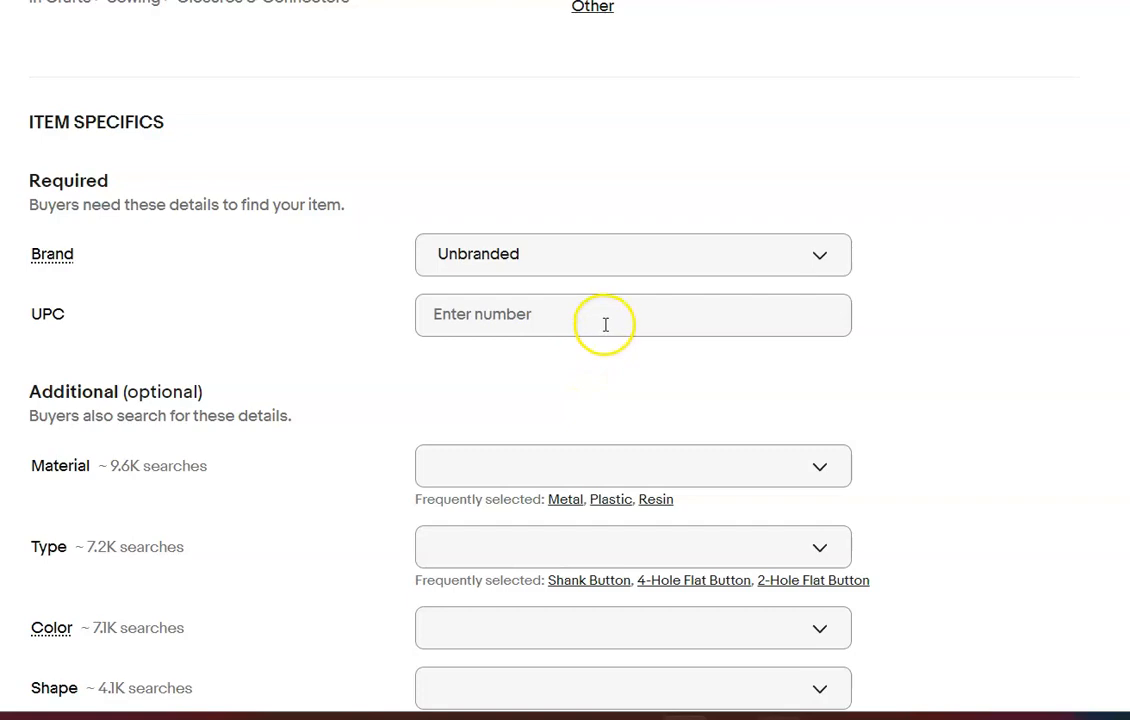
# Look over the black beaded buttons listing's title, item category and item specifics
pyautogui.scroll(3, 565, 360)
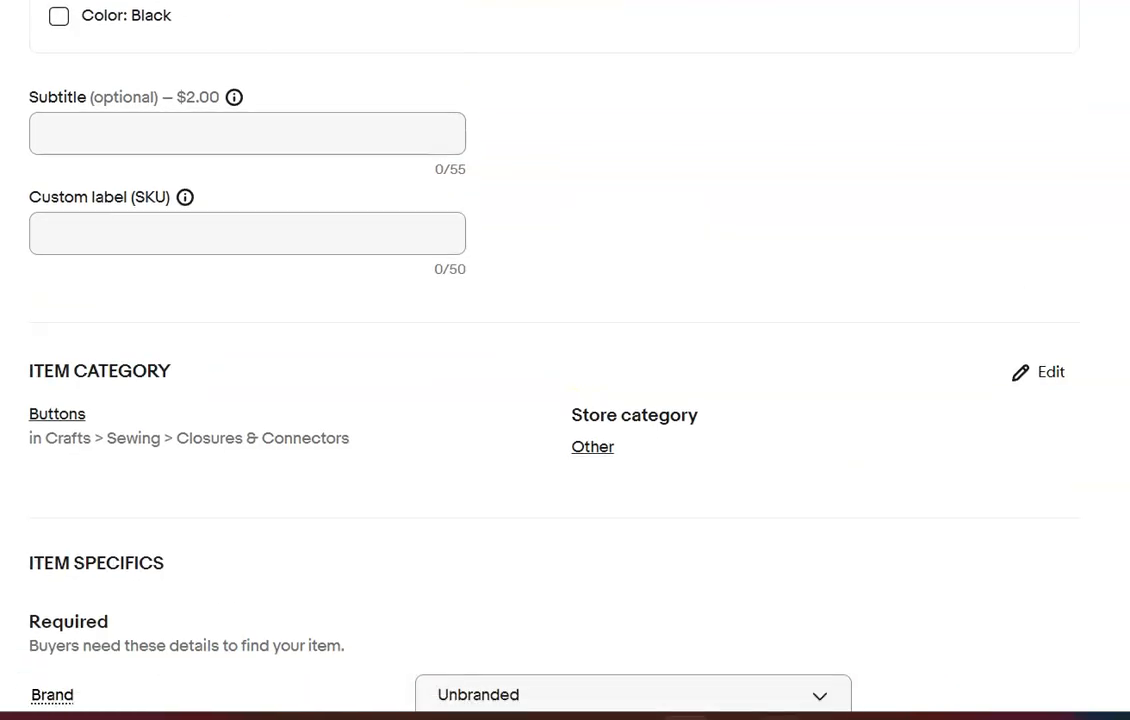
pyautogui.scroll(-18, 565, 360)
pyautogui.scroll(20, 565, 360)
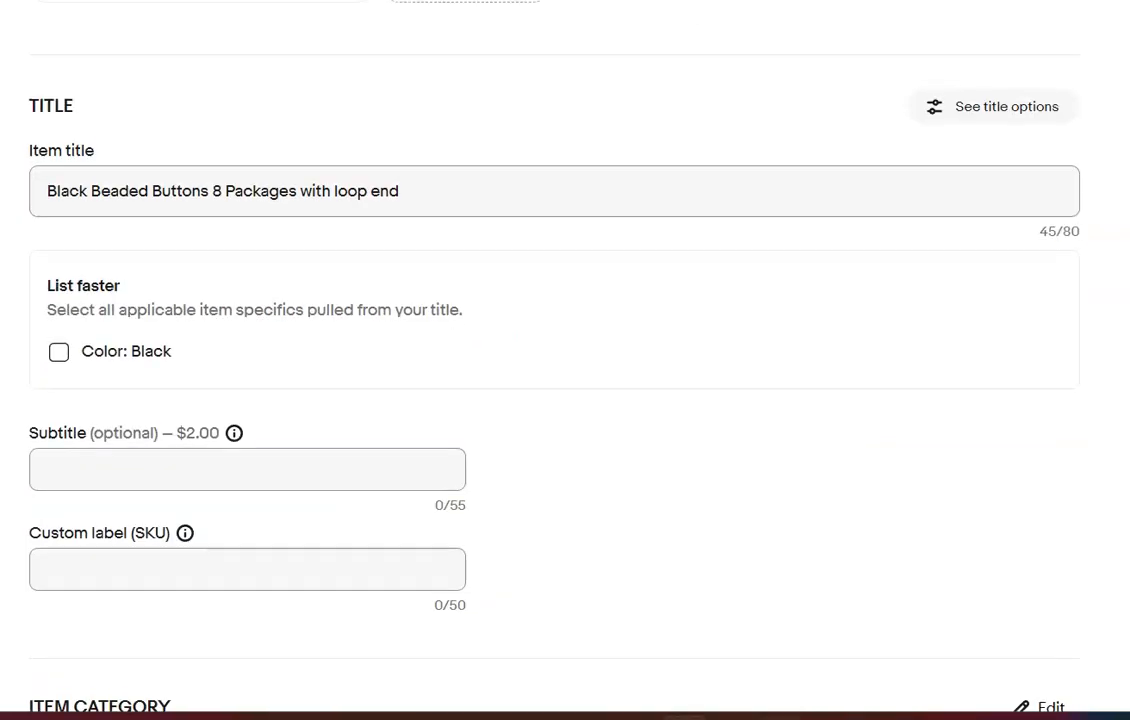
pyautogui.scroll(1, 565, 360)
pyautogui.scroll(-6, 565, 360)
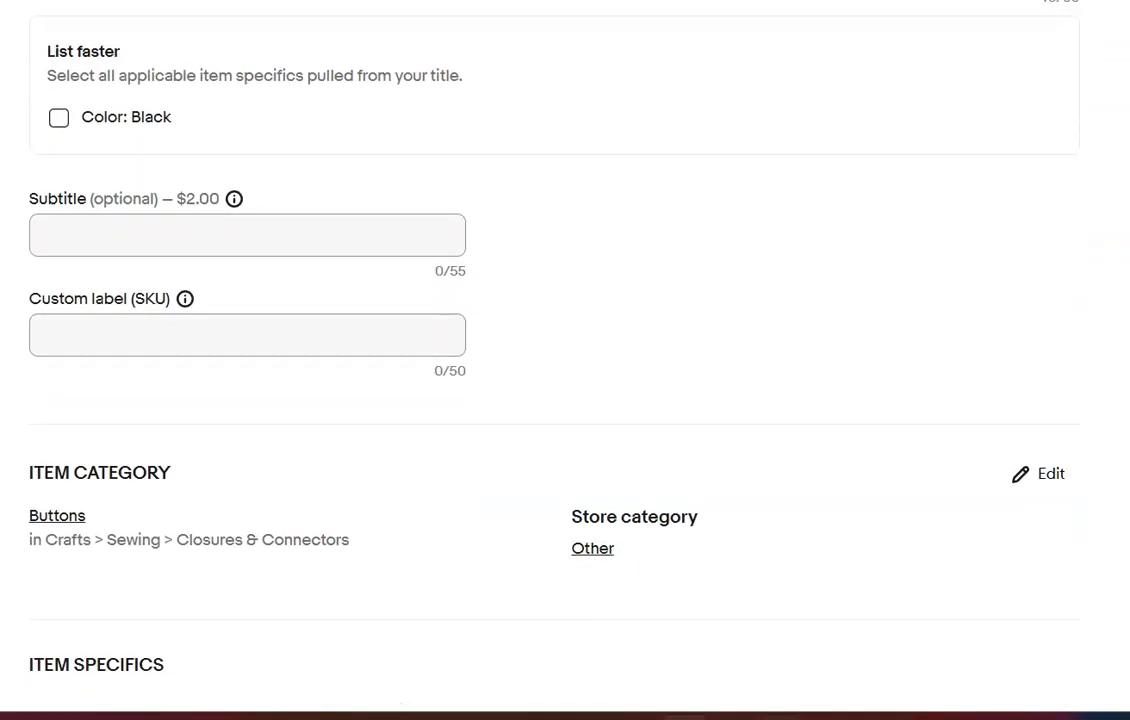
pyautogui.scroll(-8, 565, 360)
pyautogui.scroll(2, 565, 360)
pyautogui.click(820, 191)
pyautogui.scroll(10, 565, 360)
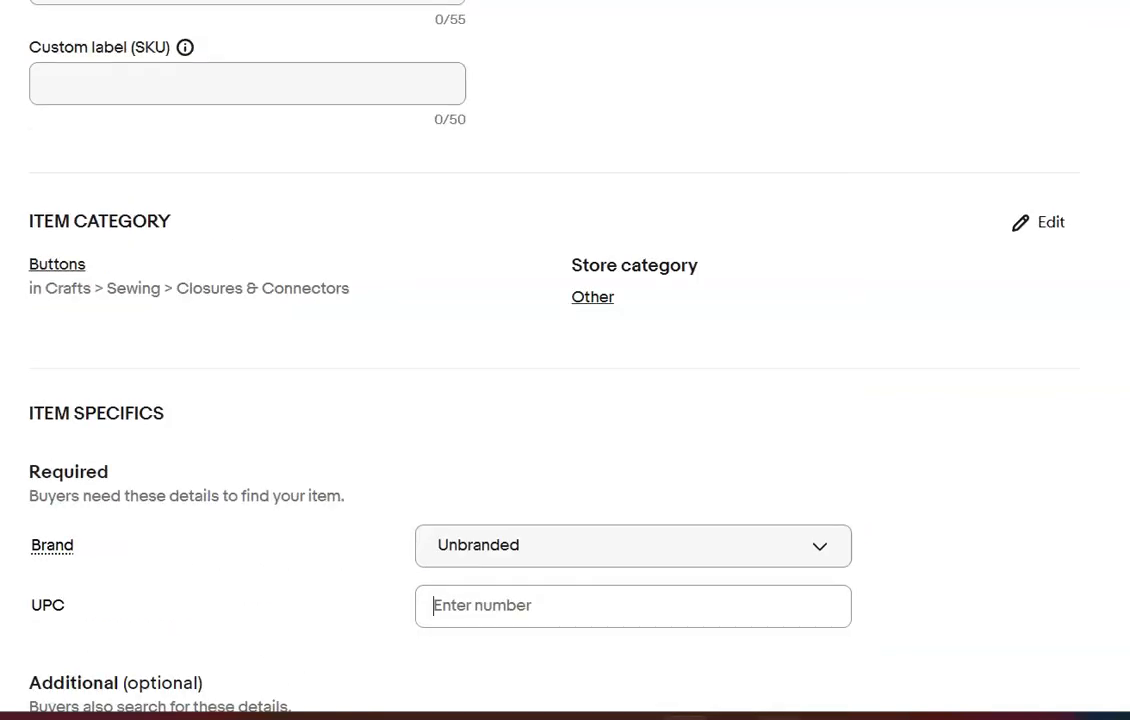
pyautogui.scroll(-4, 565, 360)
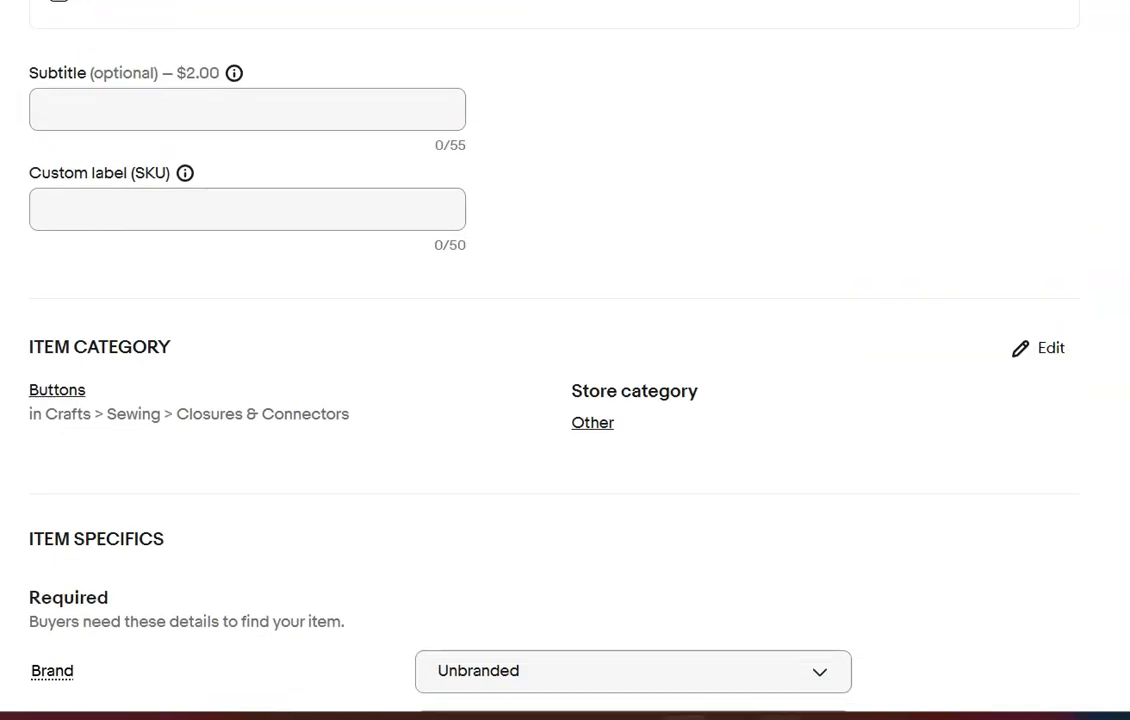
# Change the item category to Collectibles > Sewing (1930-Now) > Buttons > Other Vintage Sewing Buttons
pyautogui.click(1040, 350)
pyautogui.click(835, 160)
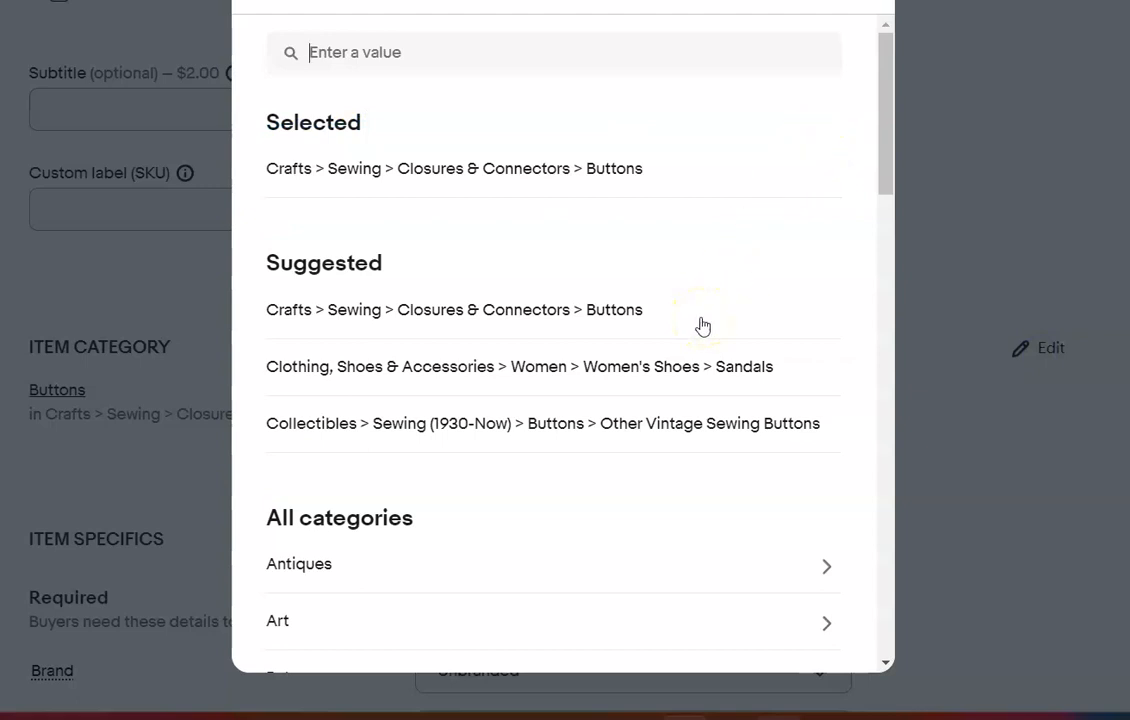
pyautogui.click(625, 429)
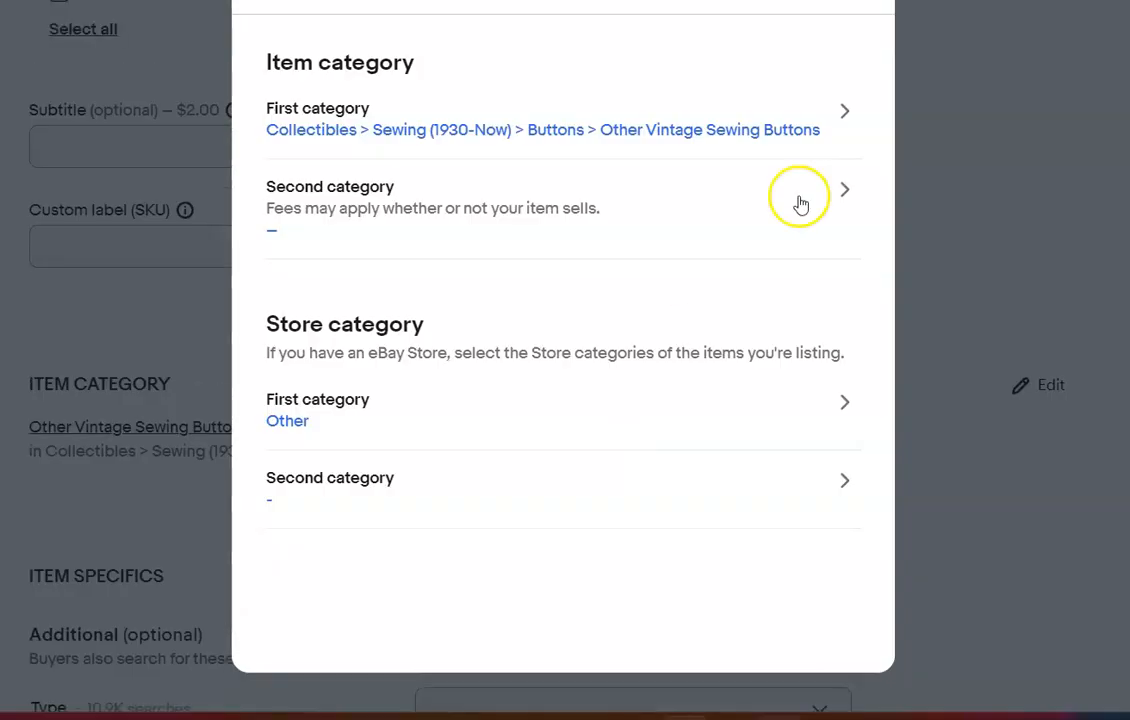
# Close the category selection and look through the Type options in the black beaded buttons' item specifics
pyautogui.click(976, 120)
pyautogui.scroll(5, 565, 360)
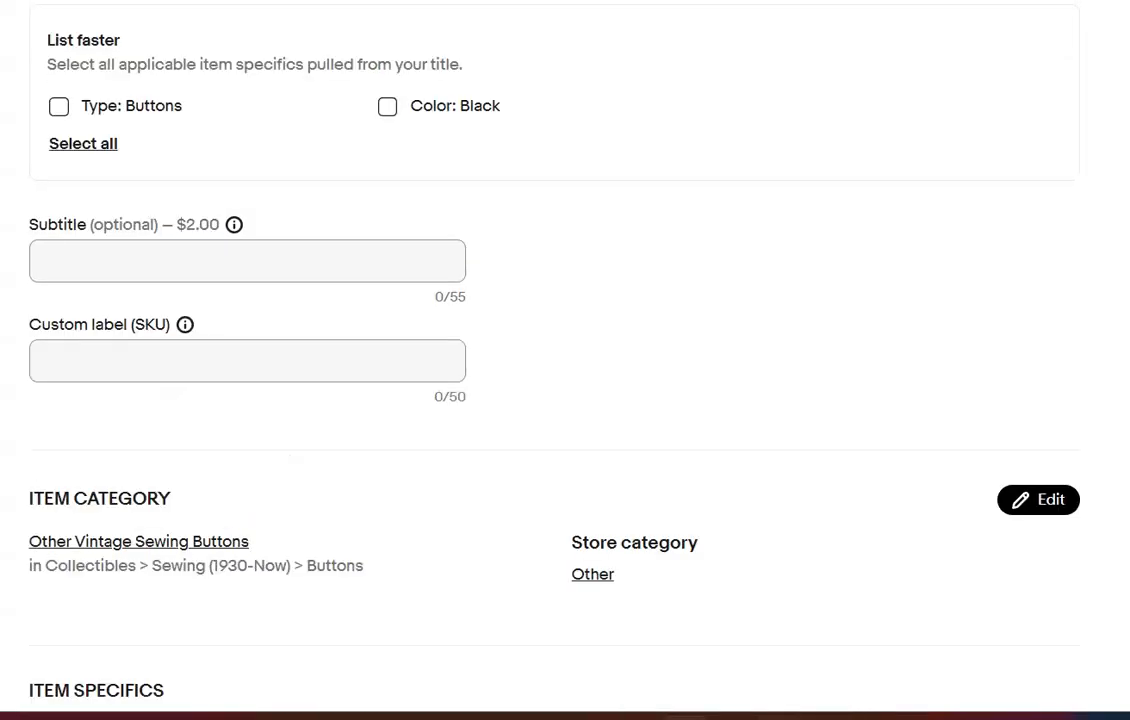
pyautogui.scroll(-4, 565, 360)
pyautogui.scroll(-8, 565, 360)
pyautogui.scroll(2, 565, 360)
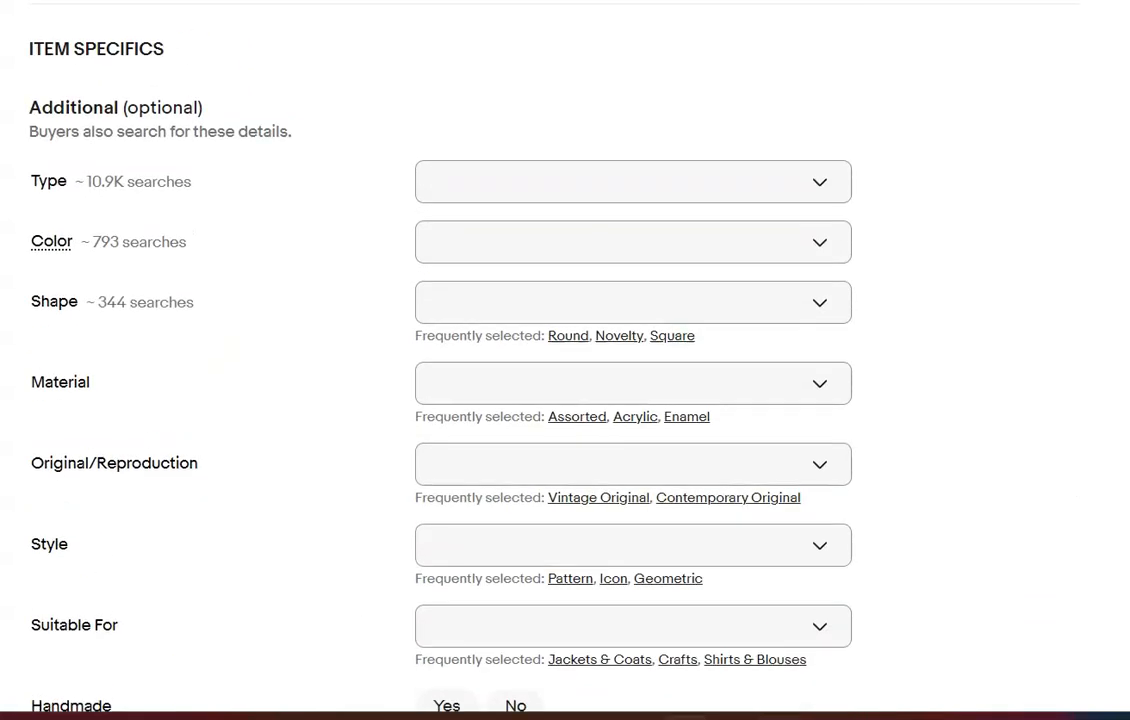
pyautogui.click(813, 170)
pyautogui.moveTo(845, 253); pyautogui.dragTo(852, 403)
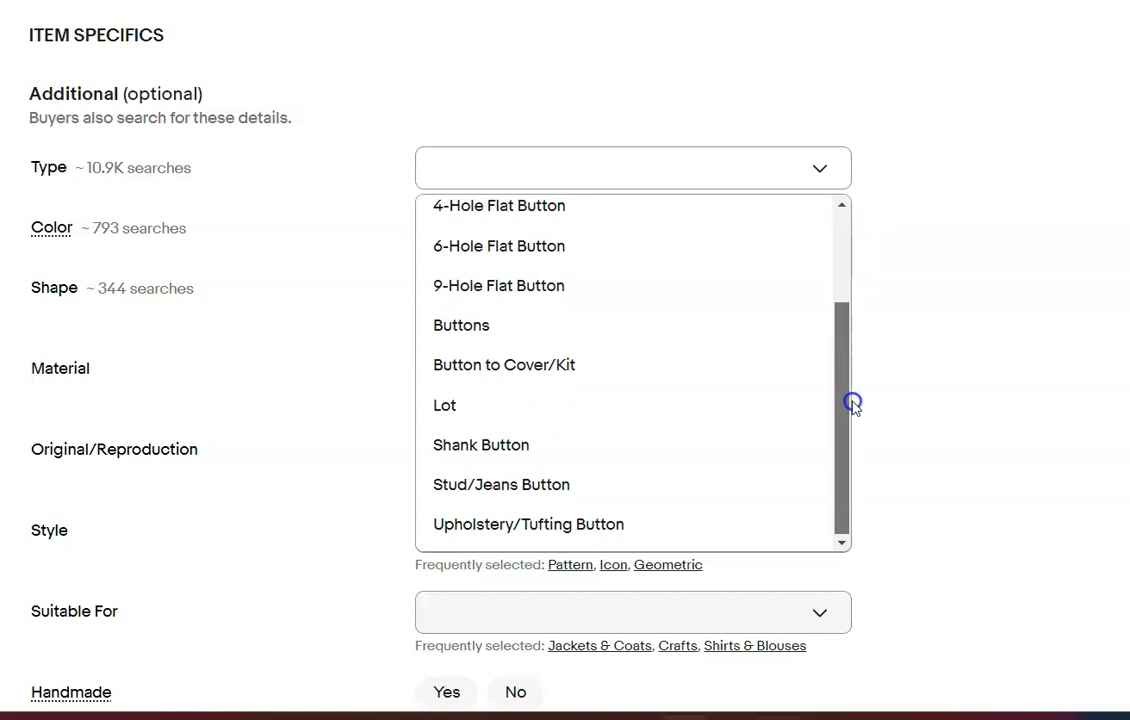
pyautogui.click(1001, 228)
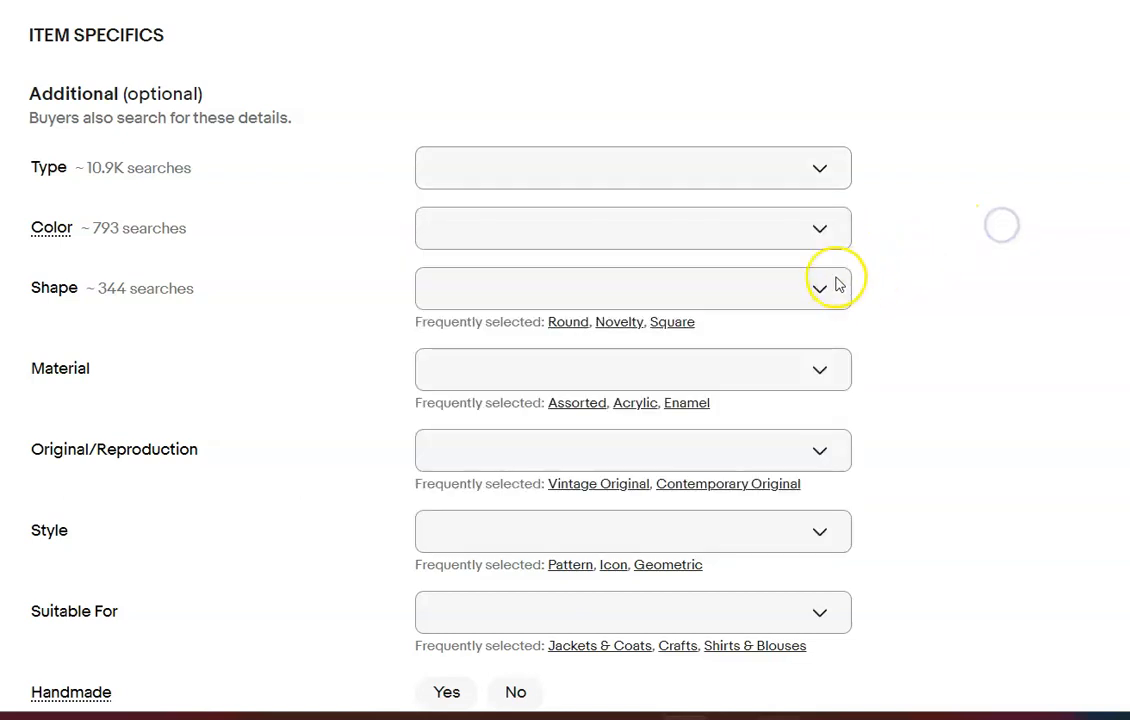
# Set the black beaded buttons' color to Black and shape to Novelty
pyautogui.click(826, 232)
pyautogui.click(588, 364)
pyautogui.click(974, 316)
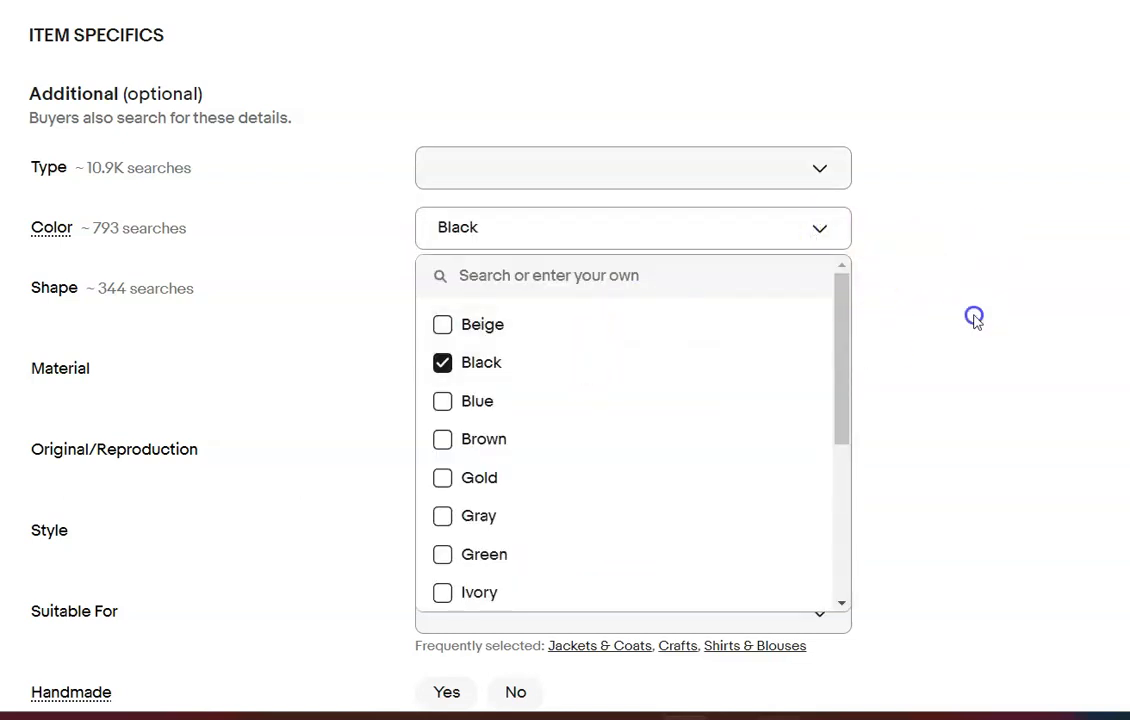
pyautogui.click(620, 321)
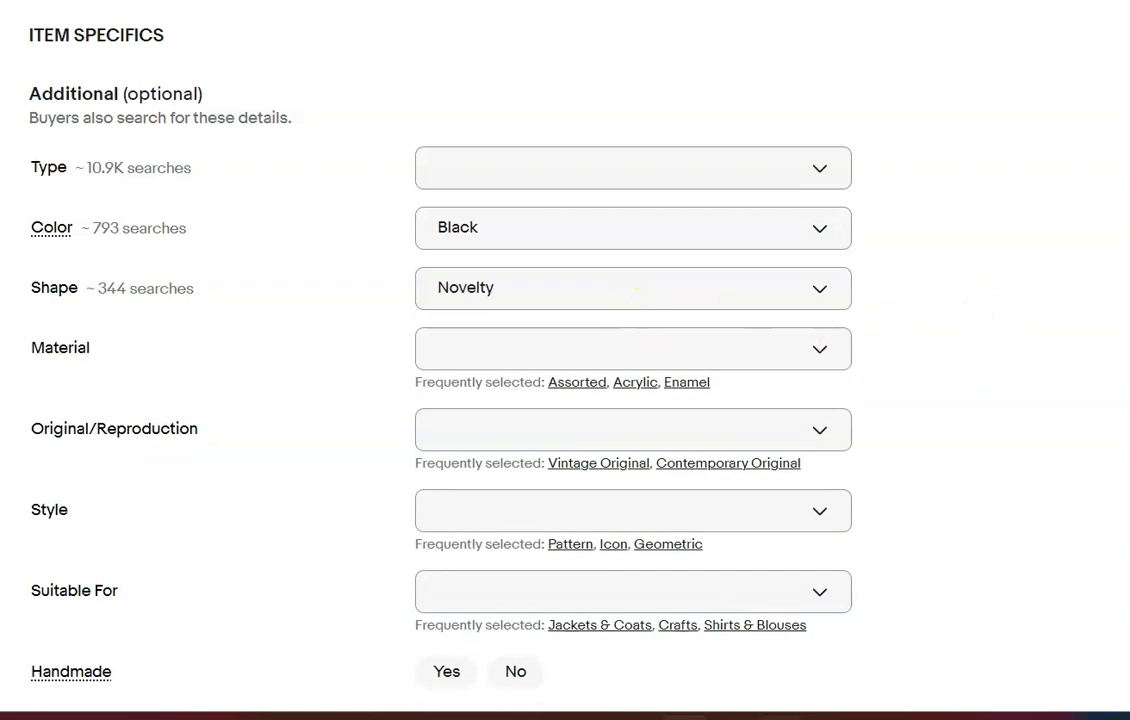
# Enter the item description "Please refer to photos. Black beaded buttons with loop."
pyautogui.scroll(-8, 565, 360)
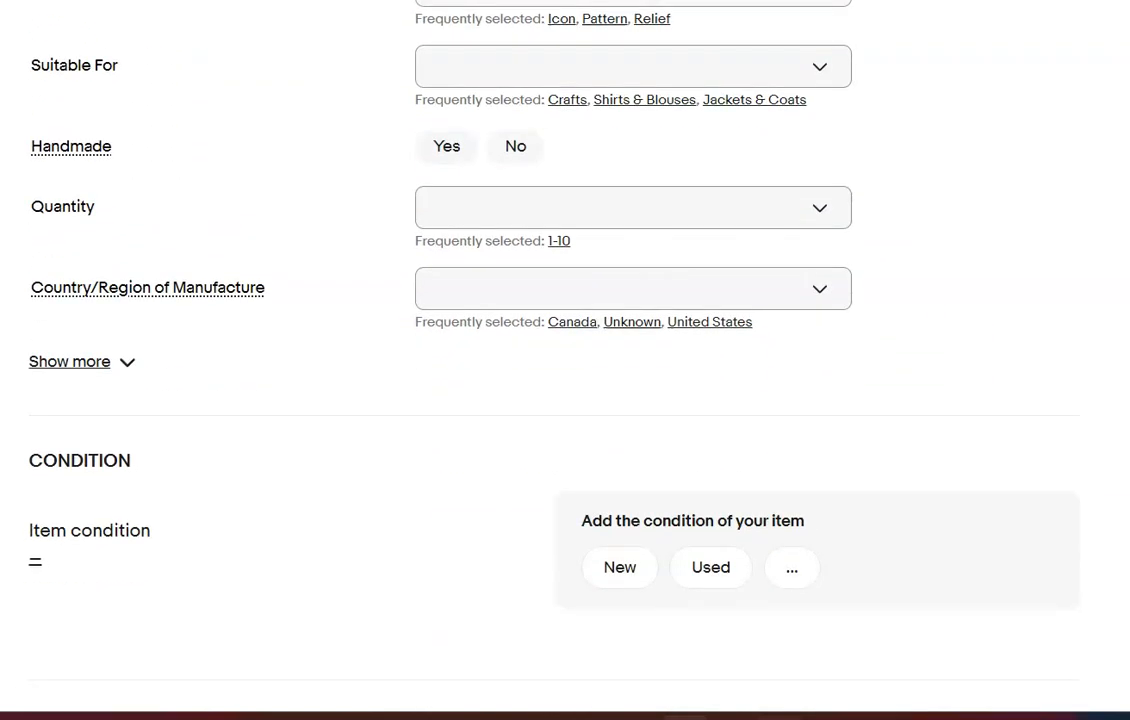
pyautogui.scroll(-4, 565, 360)
pyautogui.click(913, 280)
pyautogui.write('Please refer to photos.  Black beaded buttons with loop.')
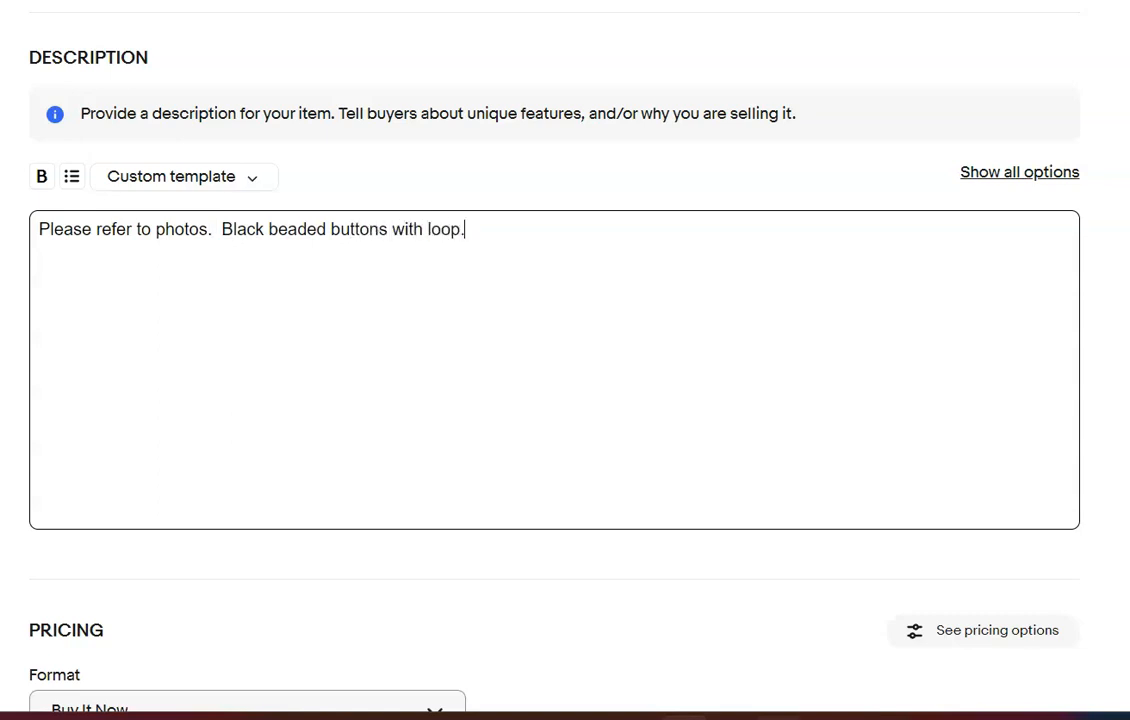
# Set the black beaded buttons' price to $10.99 and the item condition to New
pyautogui.scroll(-6, 489, 318)
pyautogui.click(108, 97)
pyautogui.write('10.99')
pyautogui.scroll(2, 116, 108)
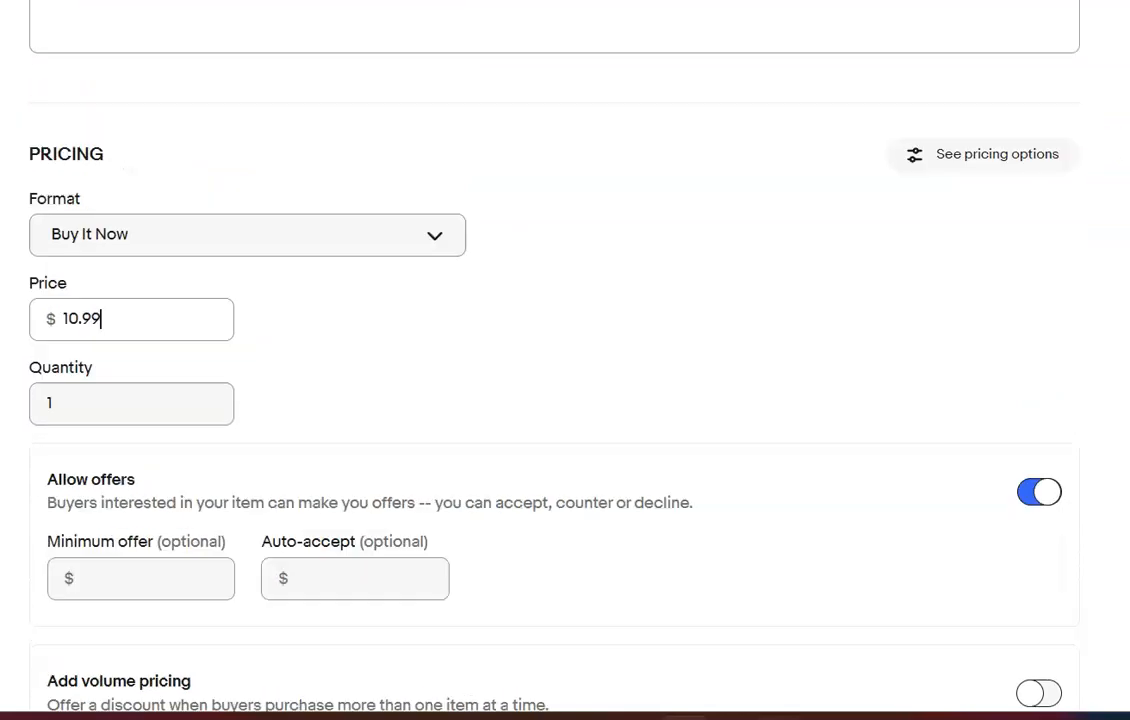
pyautogui.scroll(10, 600, 450)
pyautogui.click(618, 376)
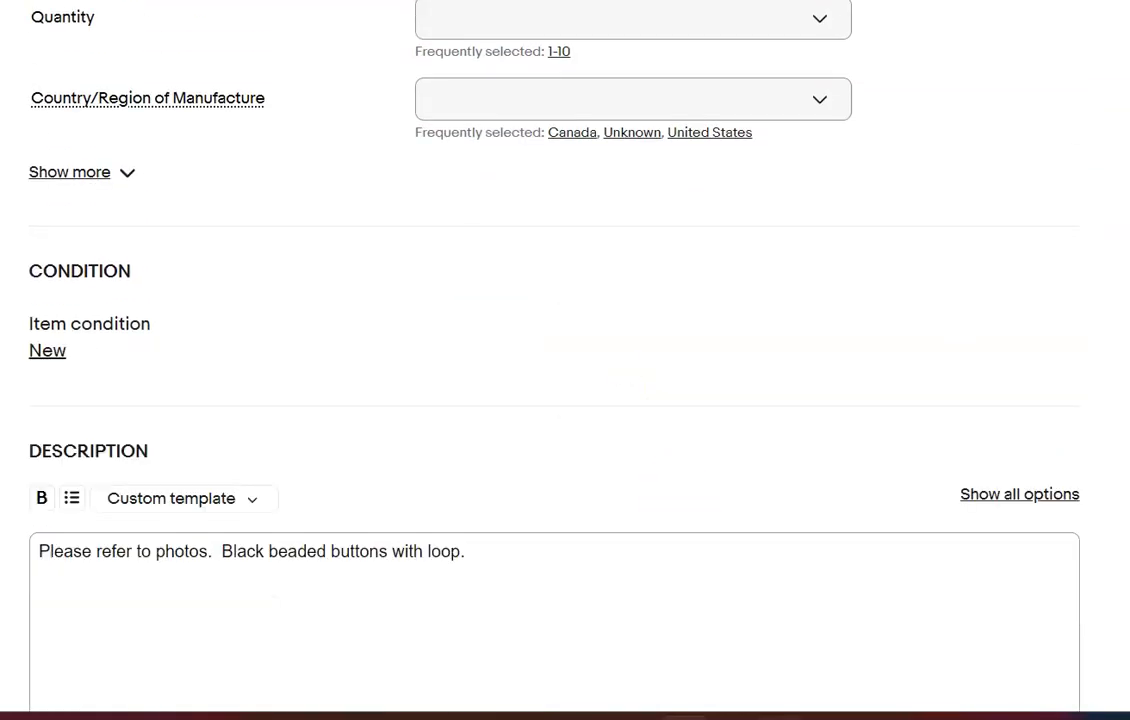
# Set the package weight to 7 oz and the package dimensions to 4 x 4 x 4 in
pyautogui.scroll(-15, 565, 360)
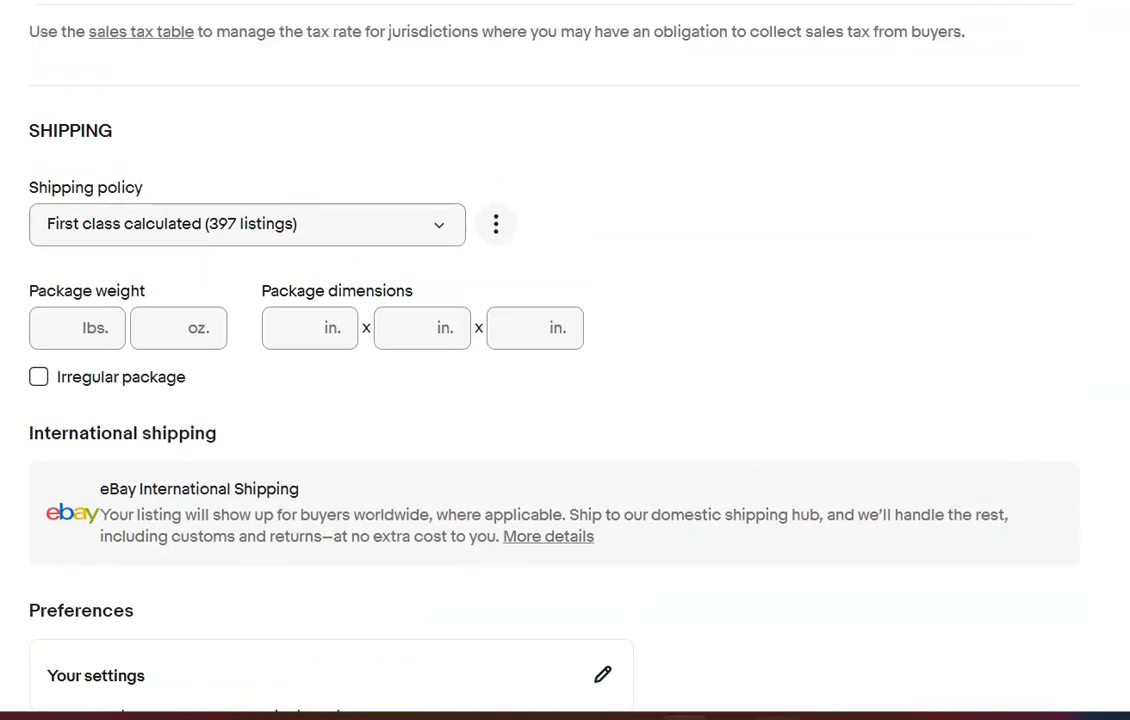
pyautogui.click(161, 328)
pyautogui.write('7')
pyautogui.click(264, 333)
pyautogui.write('4')
pyautogui.press('Tab')
pyautogui.write('4')
pyautogui.press('Tab')
pyautogui.write('4')
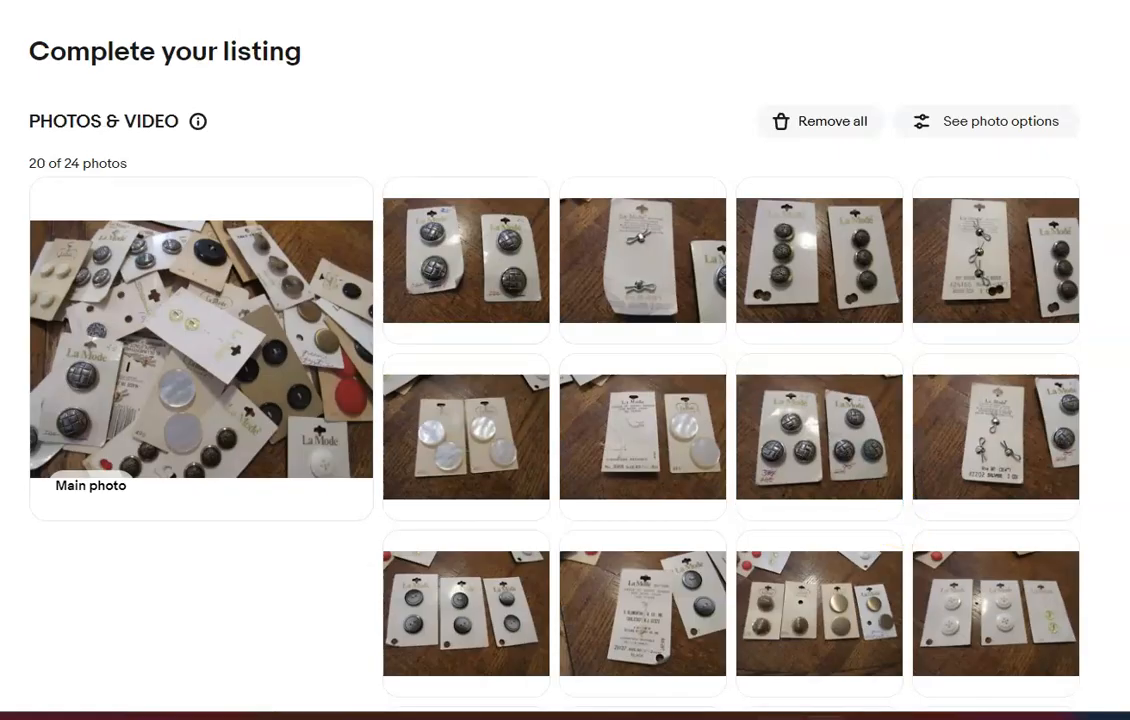
# Delete the last photo, showing the card pile with a handwritten note, from the La Mode buttons listing
pyautogui.scroll(-5, 565, 360)
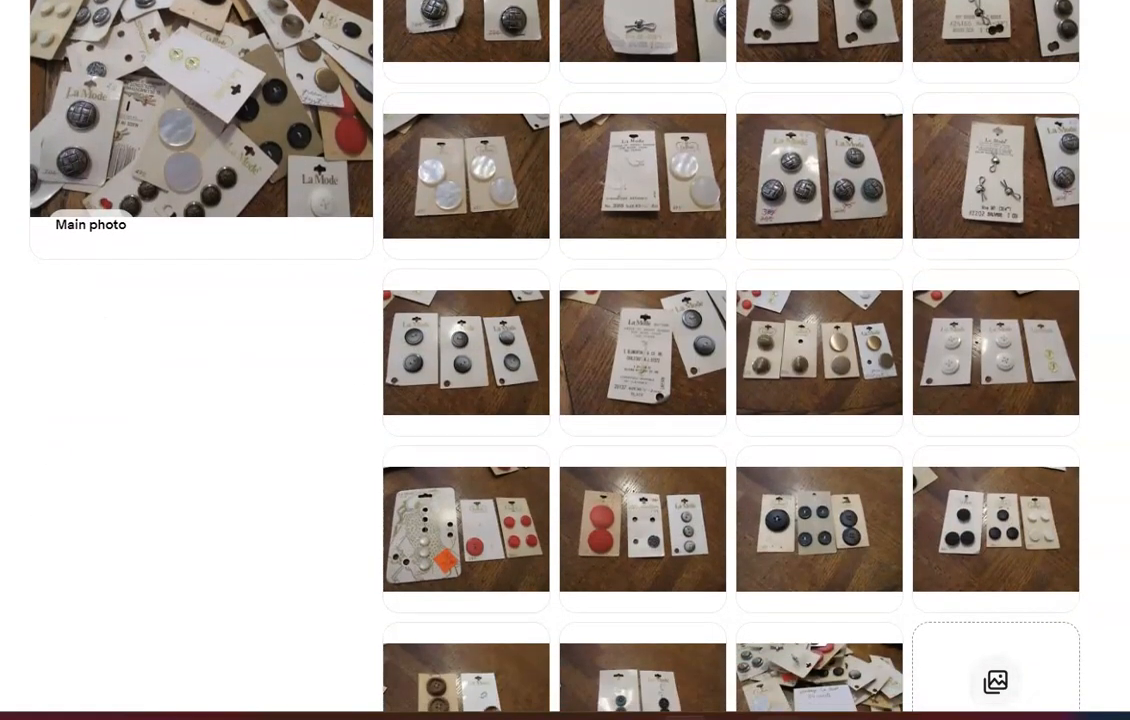
pyautogui.scroll(-3, 875, 348)
pyautogui.click(875, 348)
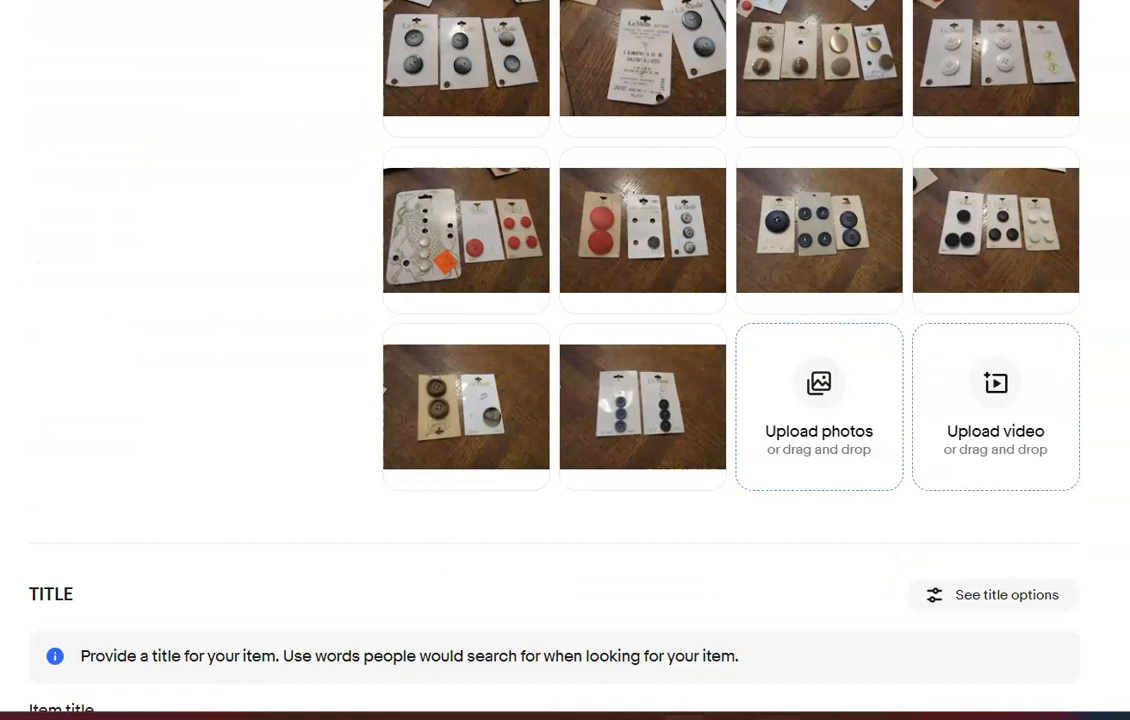
# Title the listing as a lot of 34 cards of vintage La Mode buttons
pyautogui.scroll(-5, 835, 391)
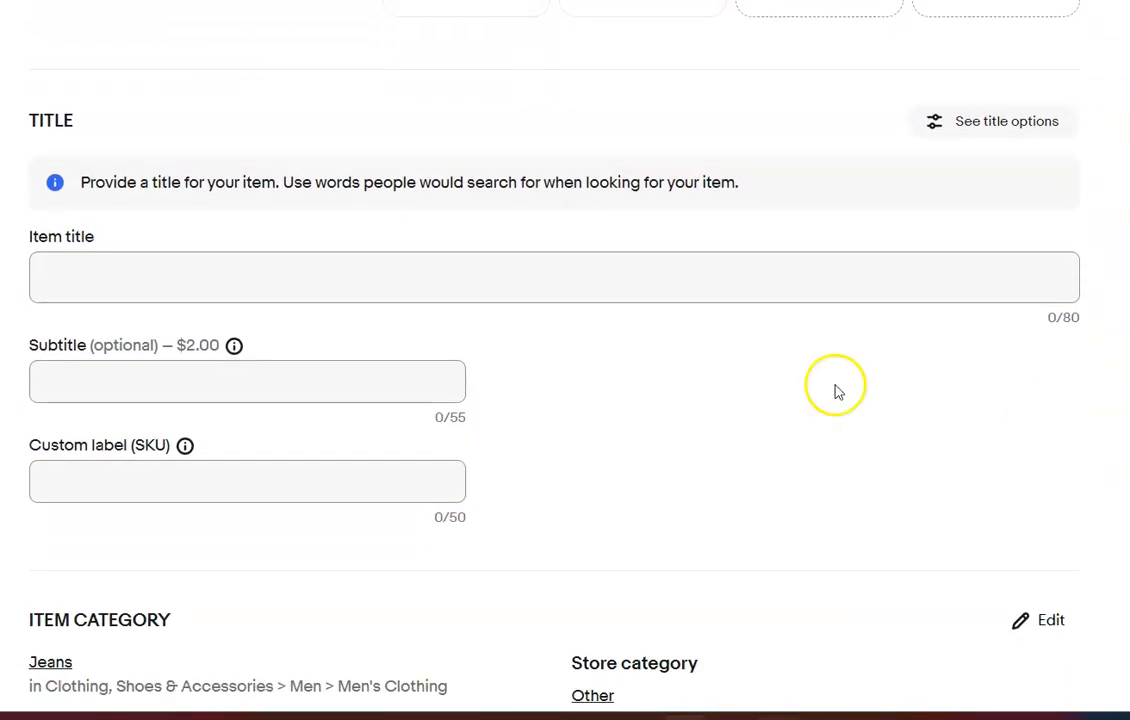
pyautogui.click(722, 273)
pyautogui.write('Lot of 34 Cards')
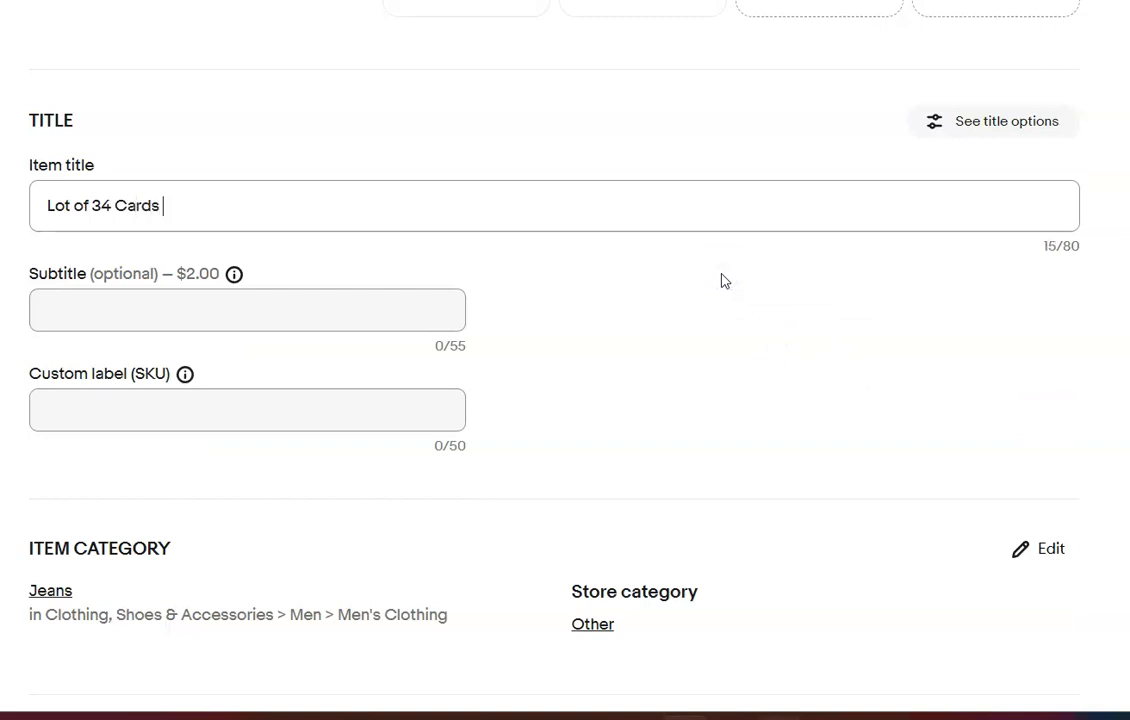
pyautogui.write('inat')
pyautogui.write('ge La Mod')
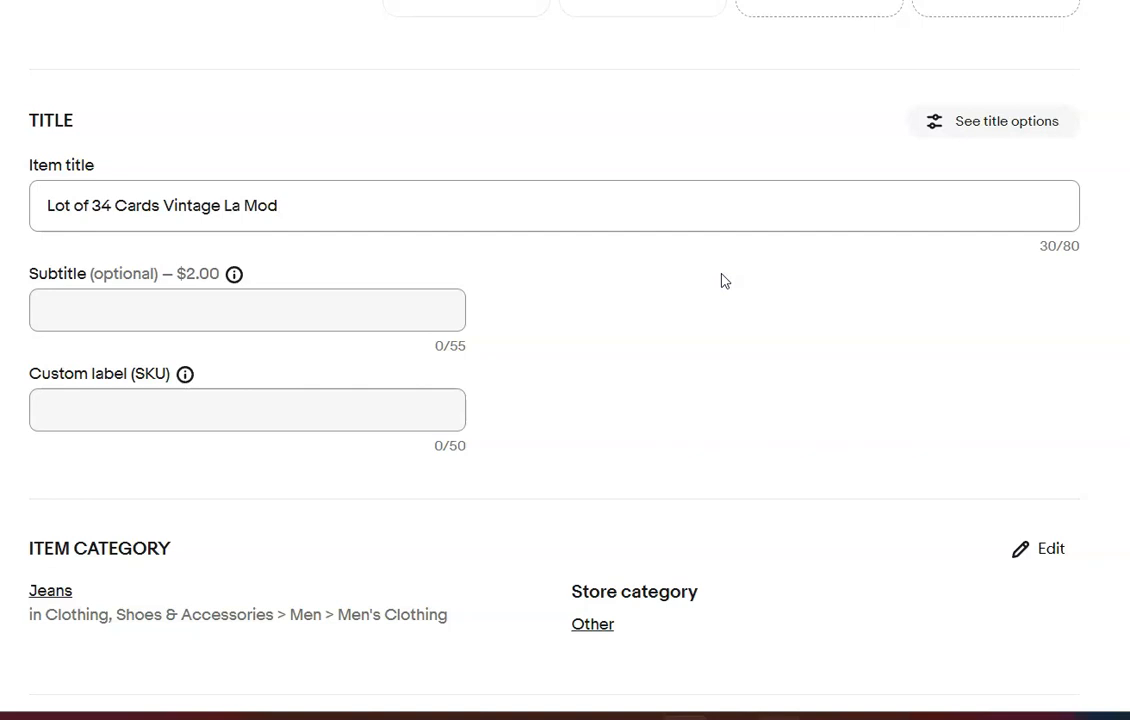
pyautogui.write('e Buttons')
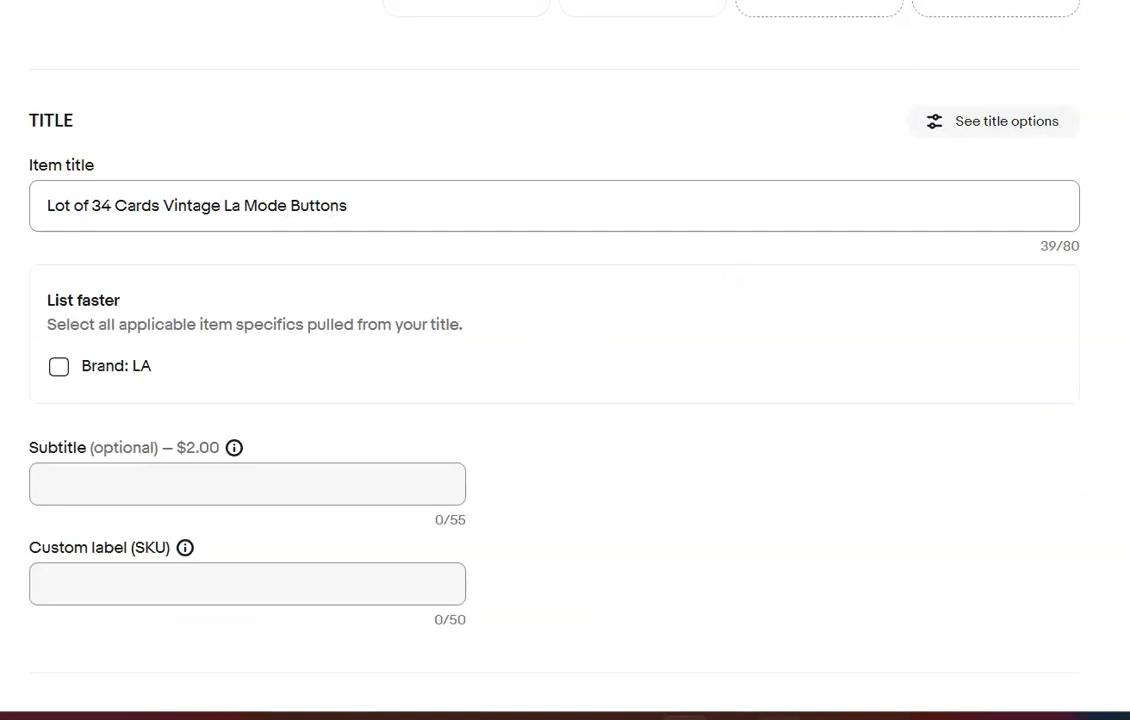
# Change the La Mode lot's item category to Collectibles > Sewing (1930-Now) > Buttons > Mixed Lots
pyautogui.scroll(-5, 565, 400)
pyautogui.click(1052, 197)
pyautogui.click(842, 128)
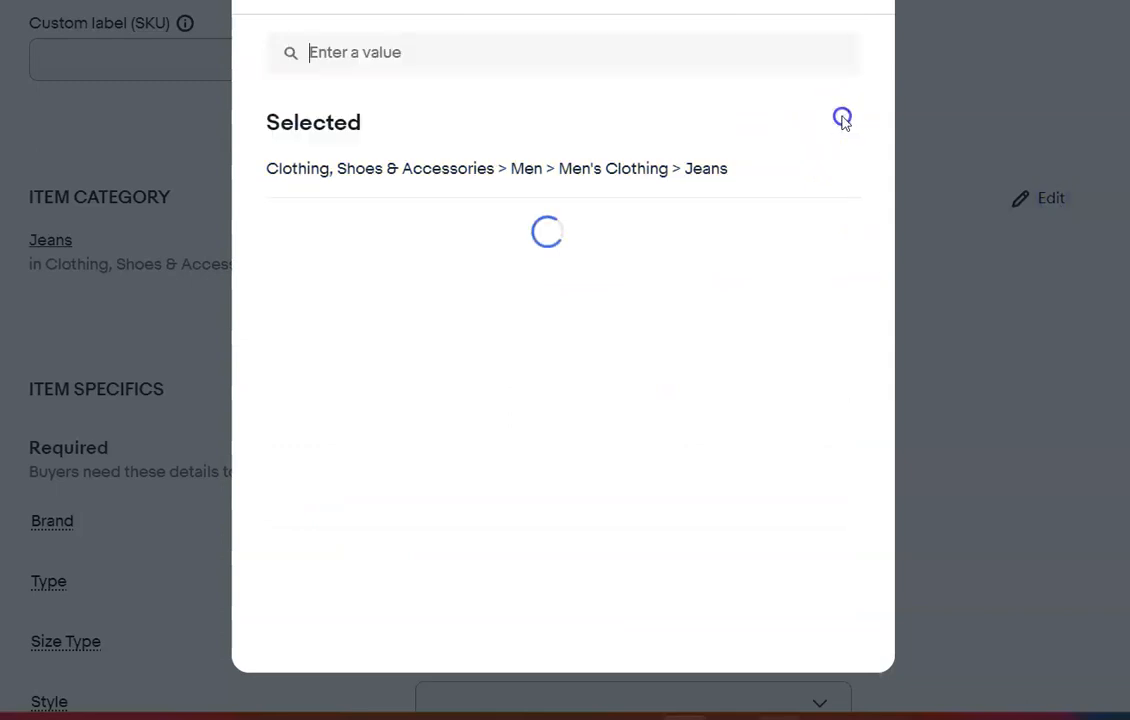
pyautogui.click(628, 310)
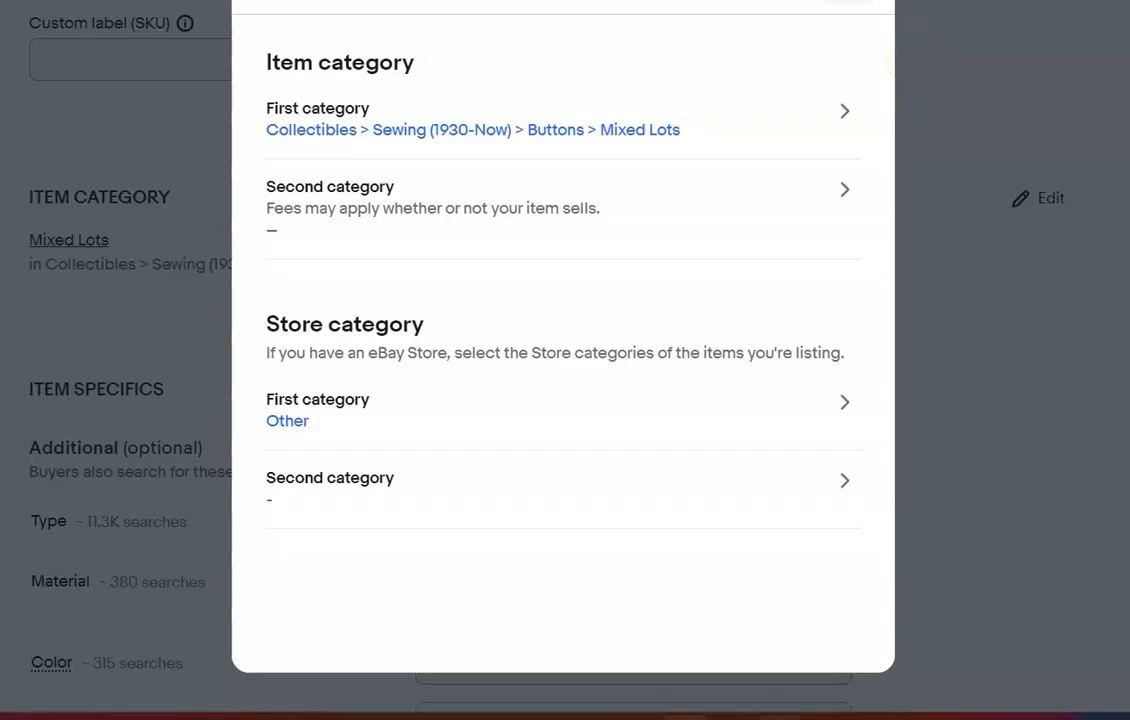
pyautogui.click(920, 68)
# Set the La Mode lot's type to Lot and its color to Multicolor in the item specifics
pyautogui.scroll(-3, 565, 400)
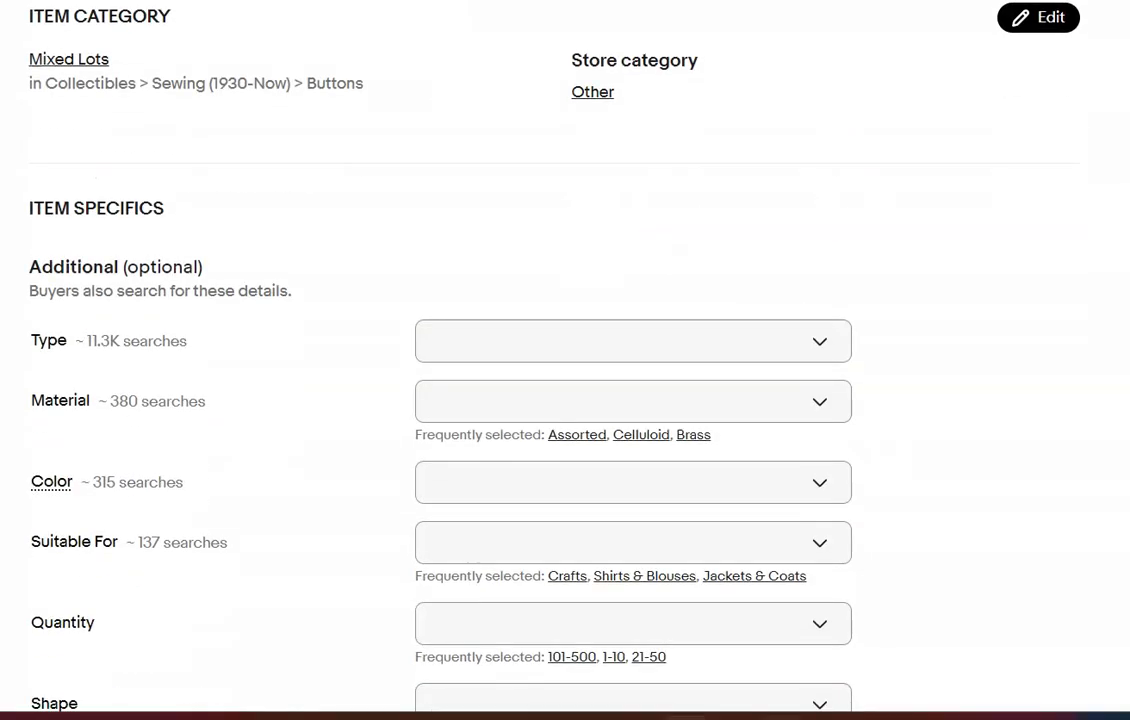
pyautogui.click(802, 208)
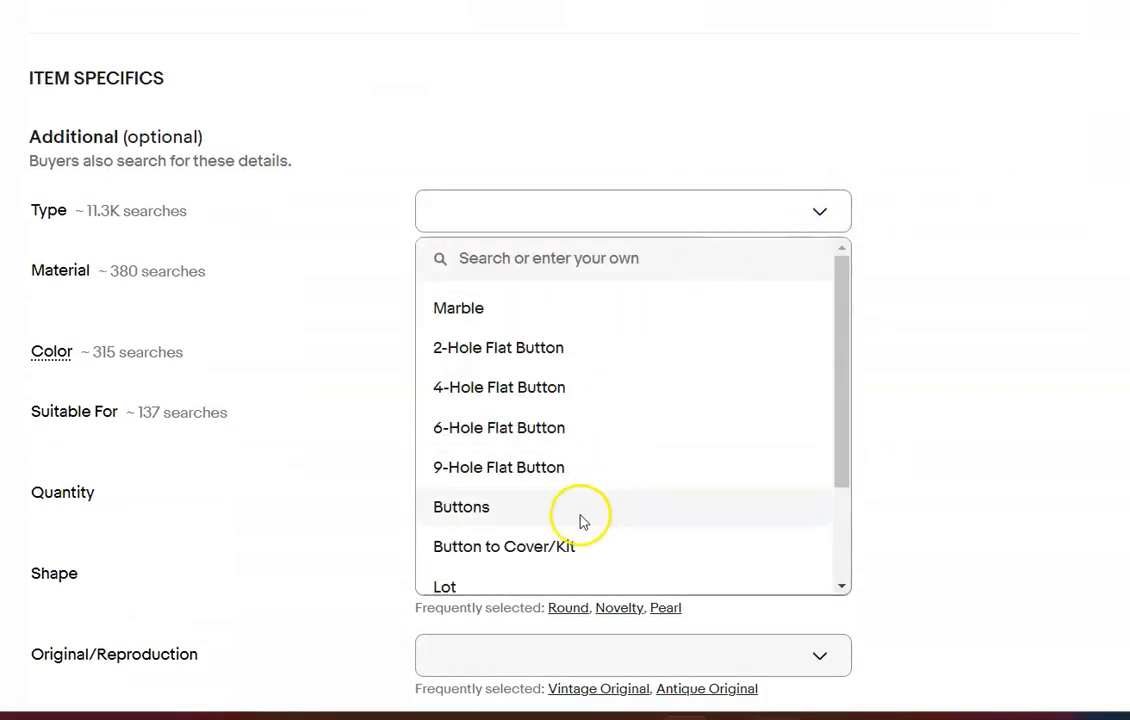
pyautogui.click(445, 586)
pyautogui.scroll(-2, 822, 300)
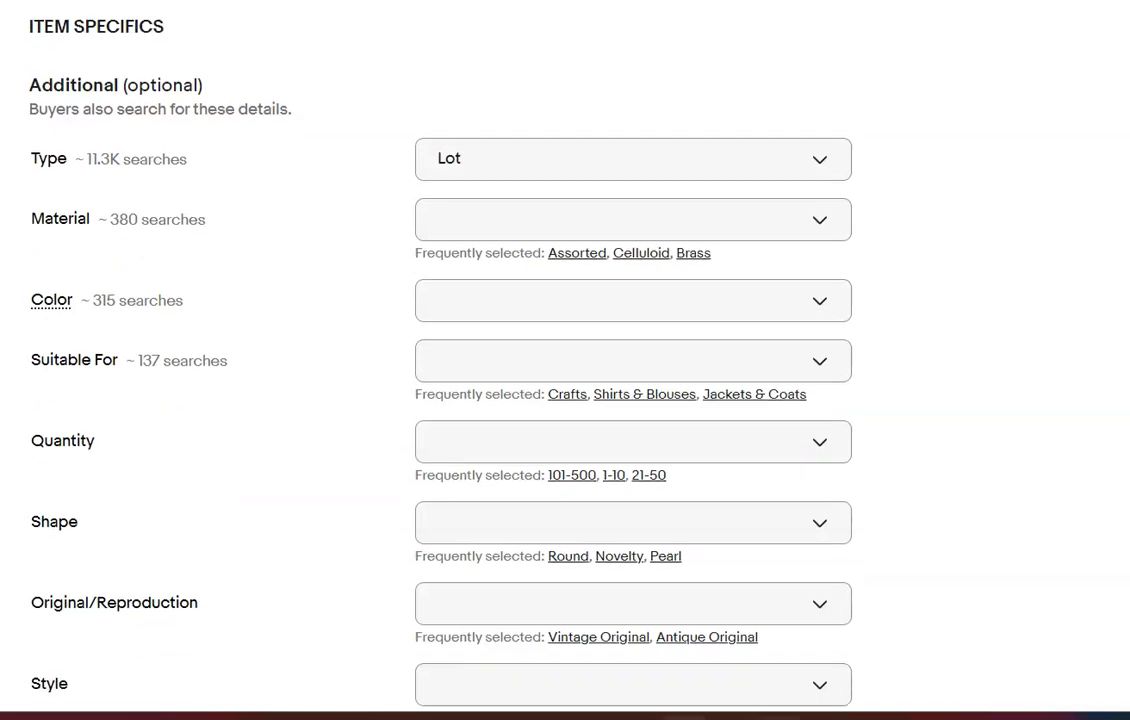
pyautogui.click(822, 242)
pyautogui.click(442, 385)
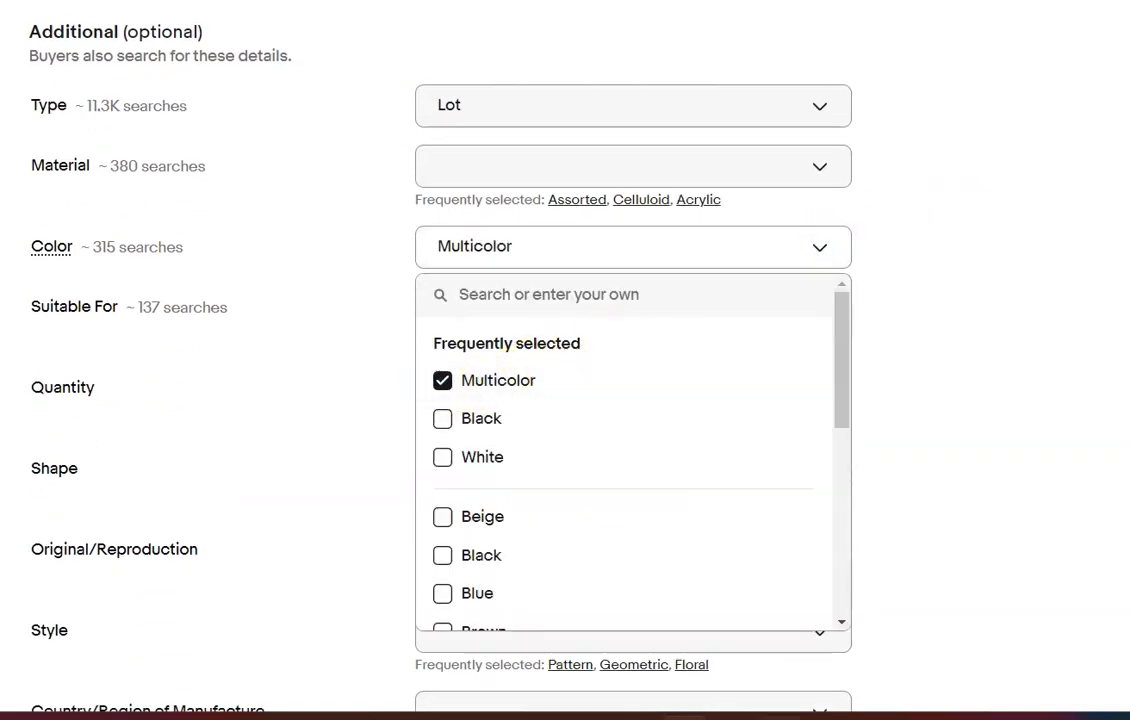
pyautogui.scroll(-9, 443, 392)
pyautogui.scroll(9, 667, 490)
pyautogui.click(667, 490)
# Set the condition to New and describe the item: "Please refer to photos. This is a lot of 34 cards, vintage buttons on their origional cards."
pyautogui.scroll(-10, 667, 490)
pyautogui.scroll(4, 667, 490)
pyautogui.click(611, 206)
pyautogui.click(335, 461)
pyautogui.write('Please refer to')
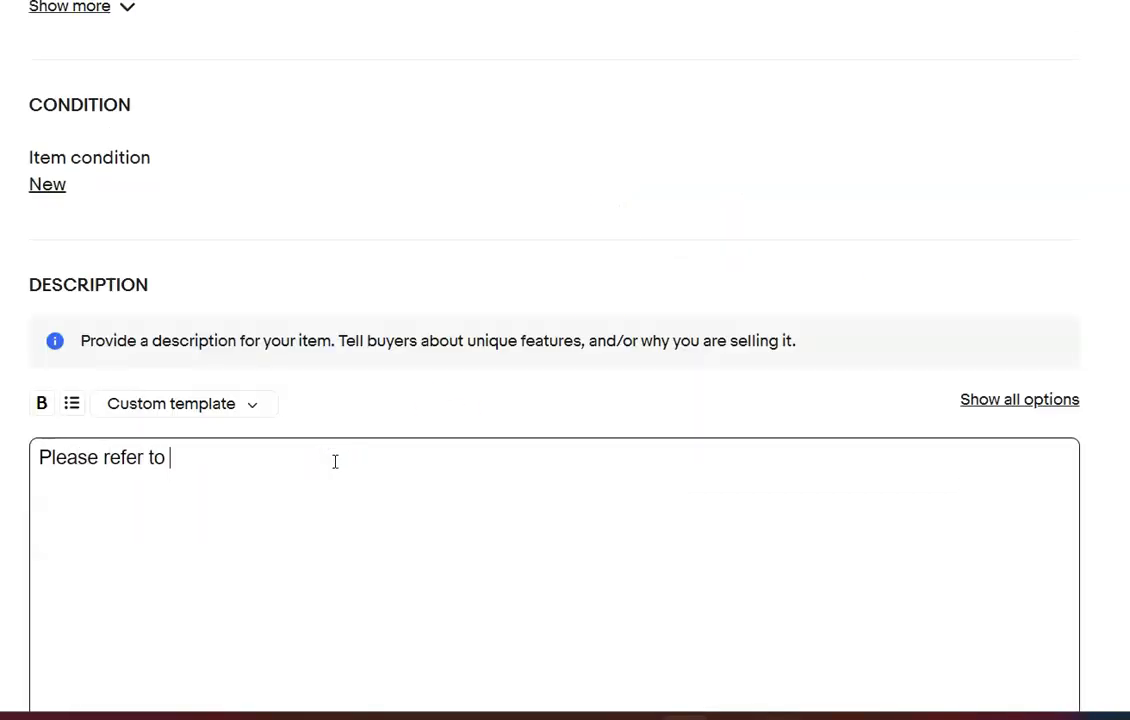
pyautogui.write(' photos.  This is a lot of 34 card')
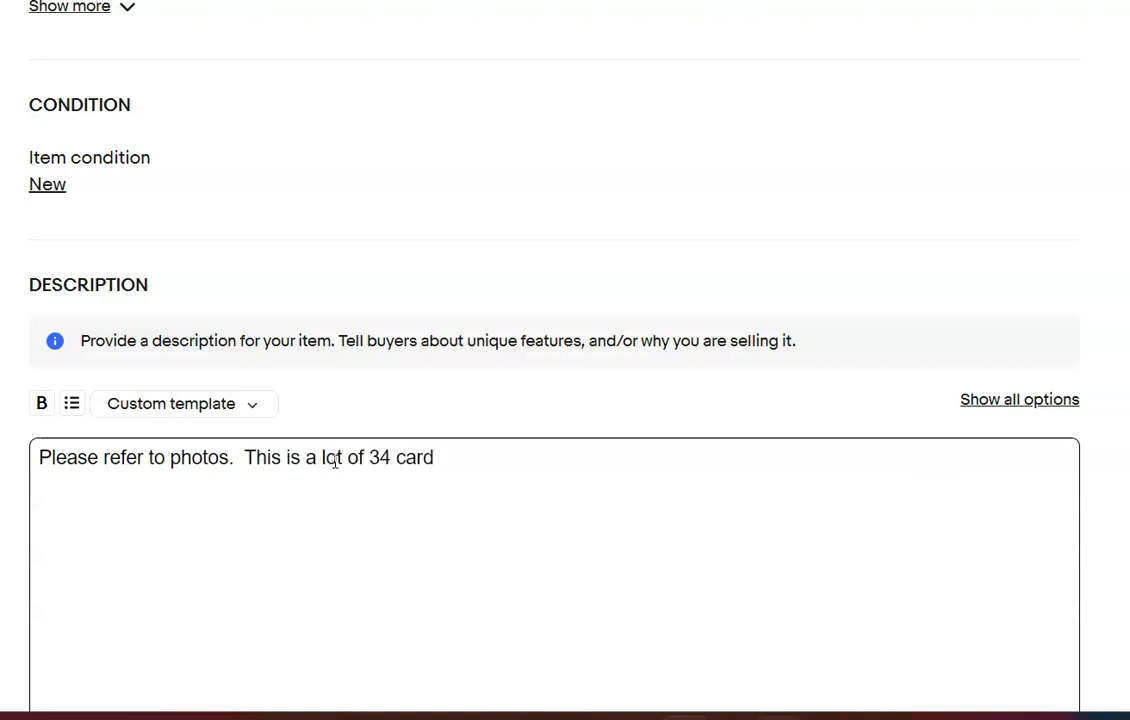
pyautogui.write('s, vintage buttons on their ori')
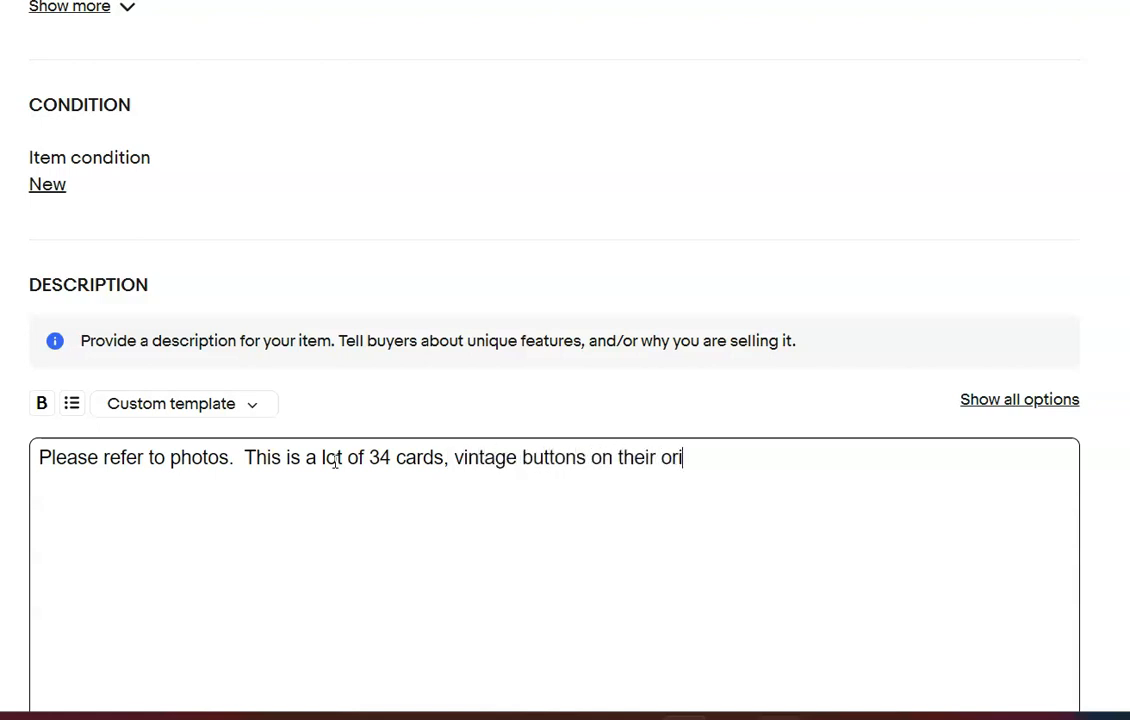
pyautogui.write('.')
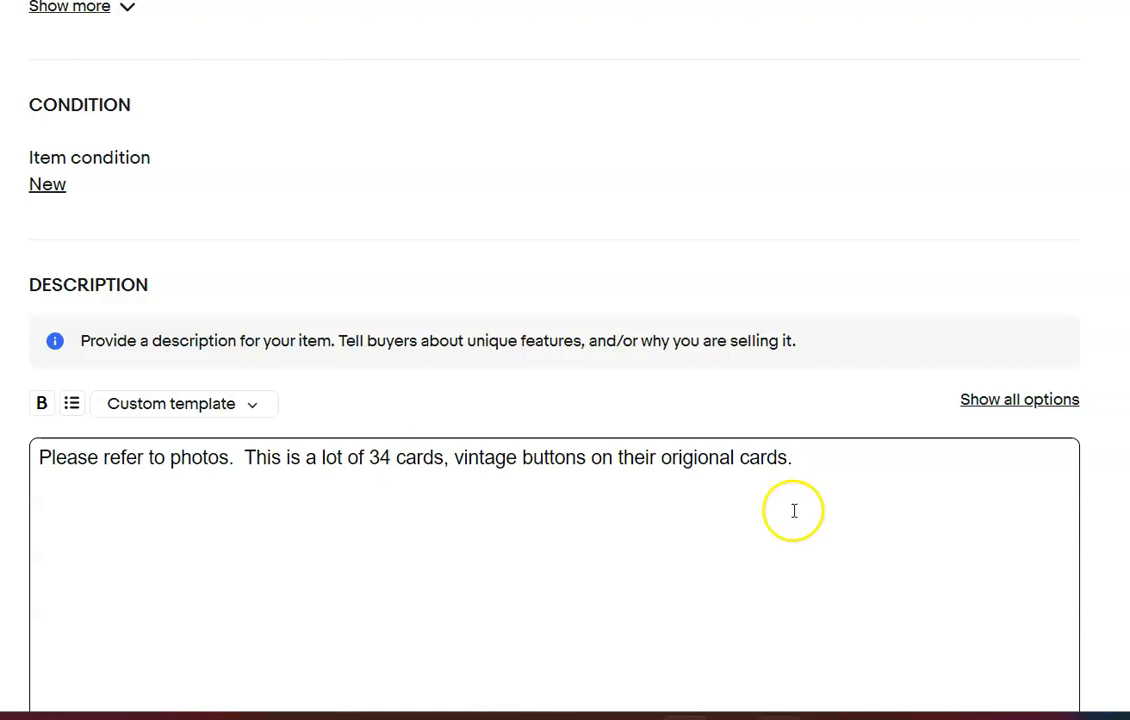
# Set the Buy It Now price of the La Mode lot to $25.99
pyautogui.scroll(-5, 792, 510)
pyautogui.click(121, 384)
pyautogui.write('25.99')
pyautogui.click(800, 361)
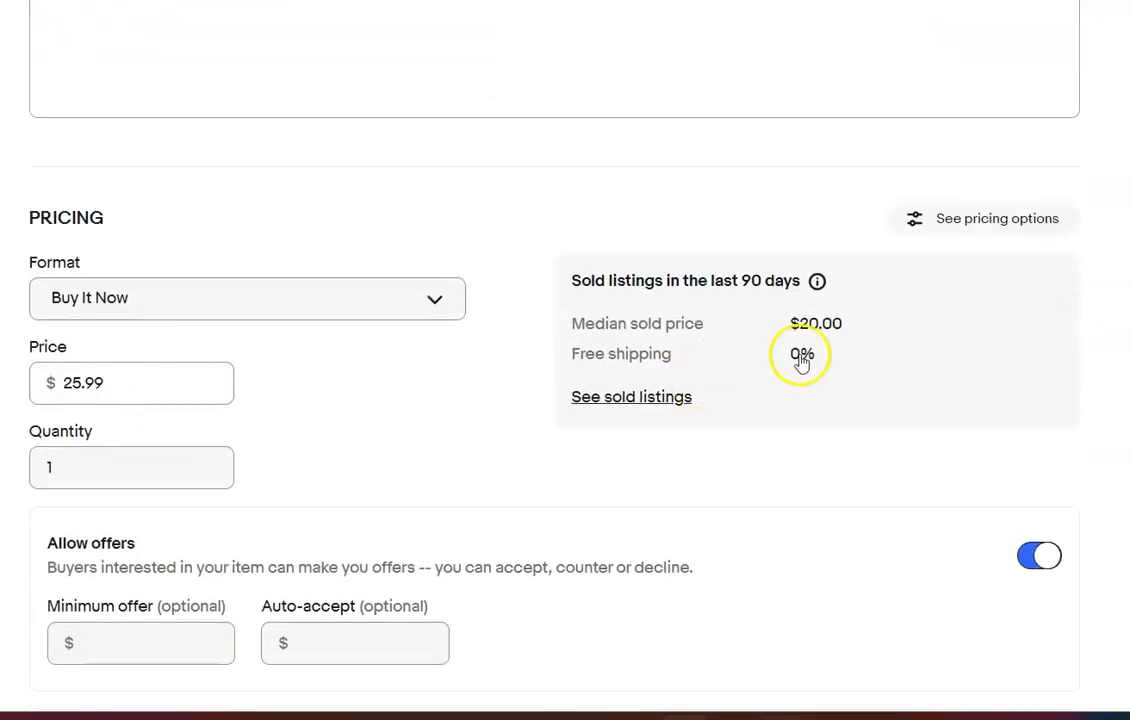
# Set the La Mode lot's package weight to 13 oz and its dimensions to 8 x 6 x 4 in
pyautogui.scroll(-5, 800, 361)
pyautogui.scroll(-4, 165, 460)
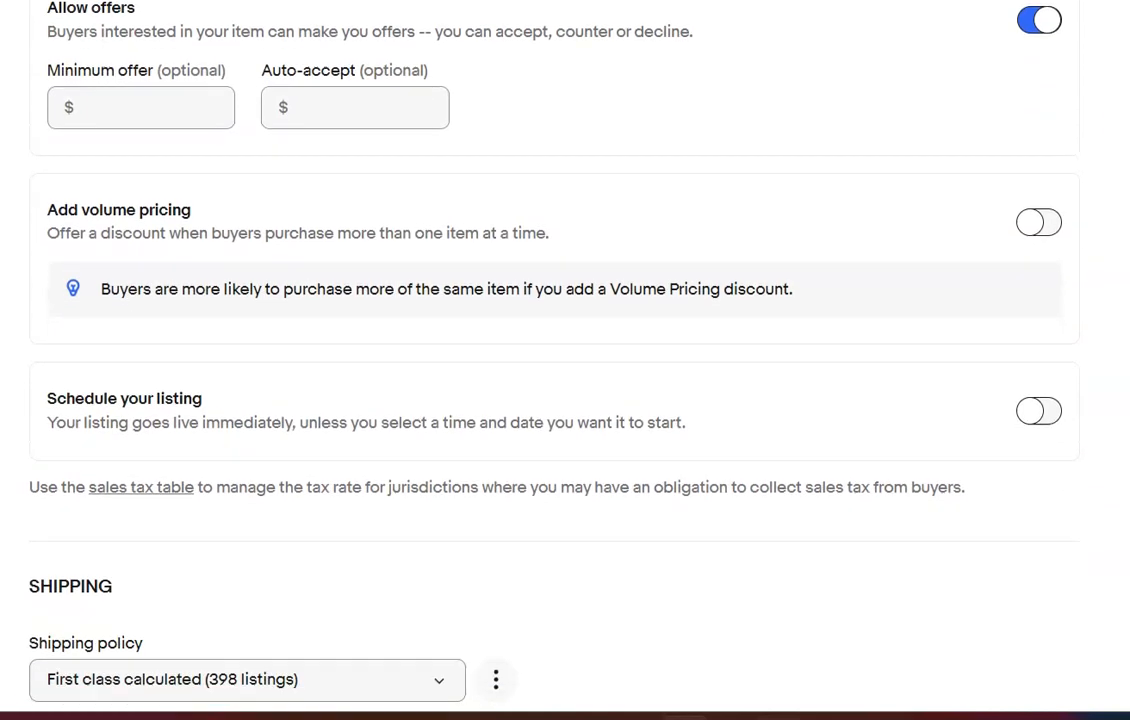
pyautogui.click(163, 476)
pyautogui.write('13')
pyautogui.click(306, 477)
pyautogui.write('8')
pyautogui.press('Tab')
pyautogui.write('6')
pyautogui.press('Tab')
pyautogui.write('4')
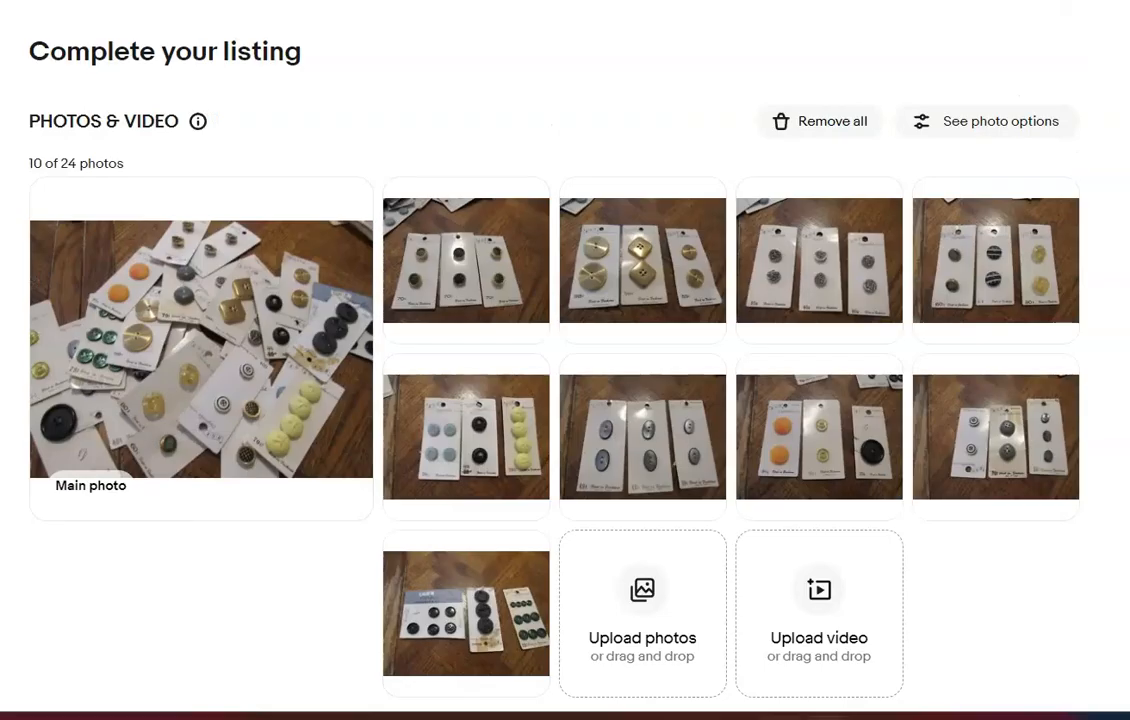
# Title the next button listing "Vintage Lot of BGE Origionals Buttons on 21 Cards"
pyautogui.click(899, 96)
pyautogui.scroll(-5, 862, 88)
pyautogui.click(622, 380)
pyautogui.write('Vintage Lot of BGE Origionals Buttons on 21 Cards')
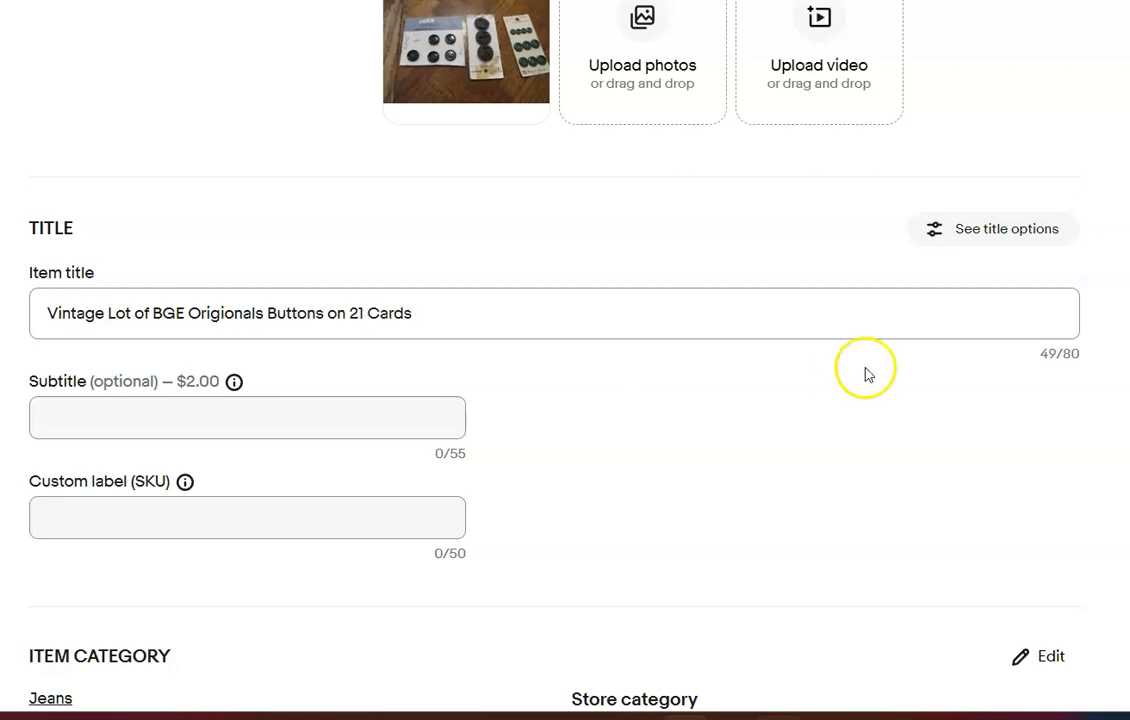
# Change the BGE lot's item category to Collectibles > Sewing (1930-Now) > Buttons > Mixed Lots
pyautogui.scroll(-5, 490, 315)
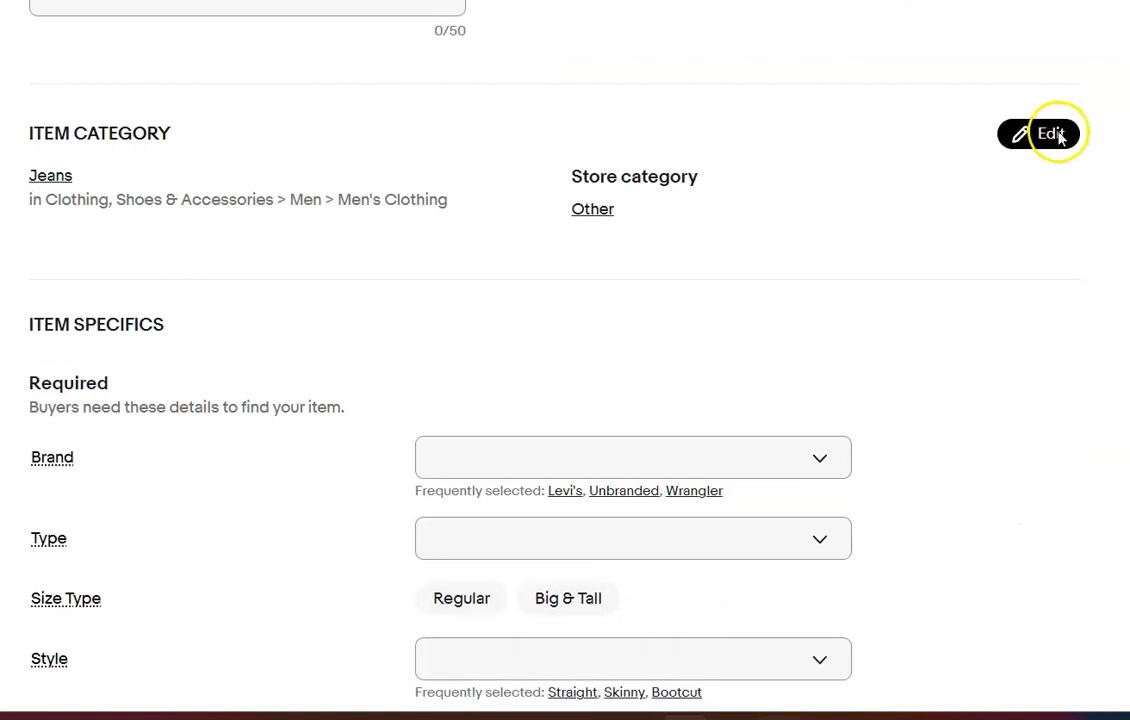
pyautogui.click(1051, 133)
pyautogui.click(842, 118)
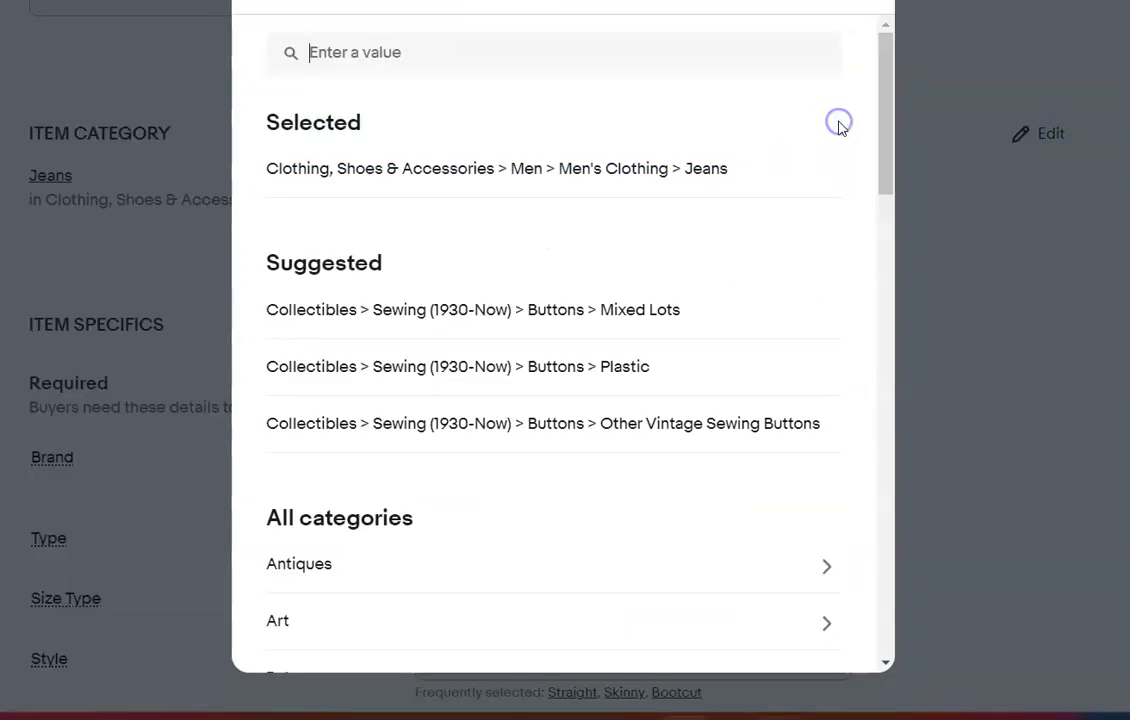
pyautogui.click(562, 308)
pyautogui.click(852, 2)
# Set the BGE lot's specifics to type Lot, color Multicolor, quantity 21-50 and Vintage Original
pyautogui.scroll(-5, 815, 130)
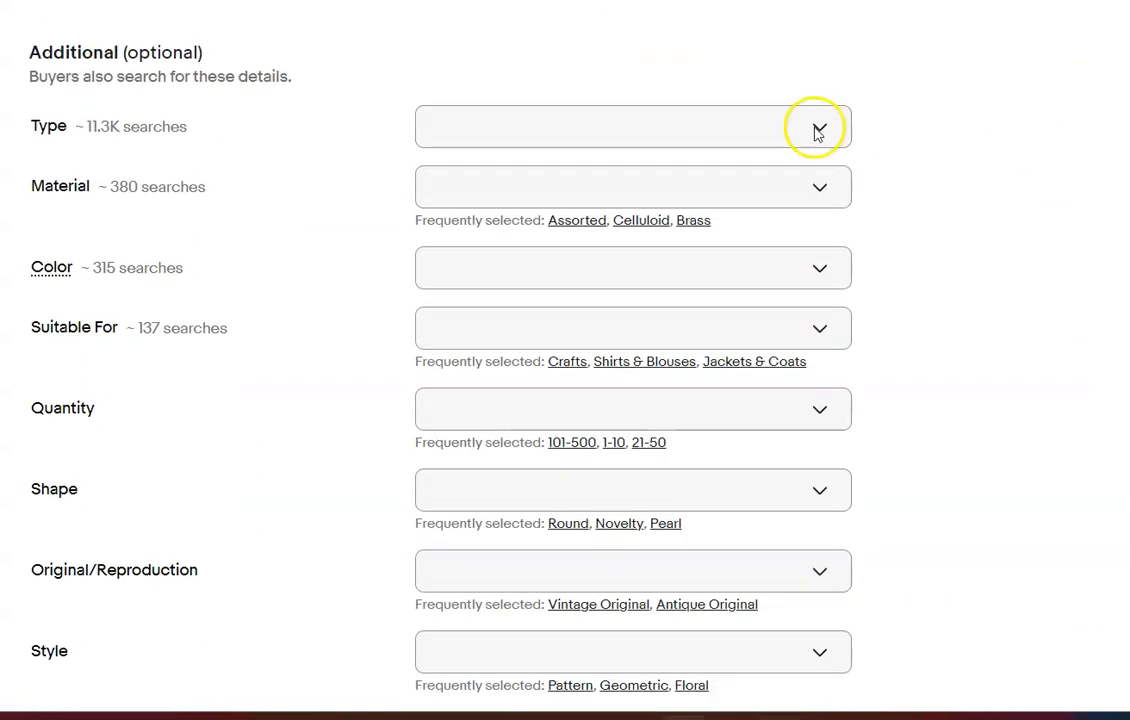
pyautogui.click(808, 130)
pyautogui.click(438, 500)
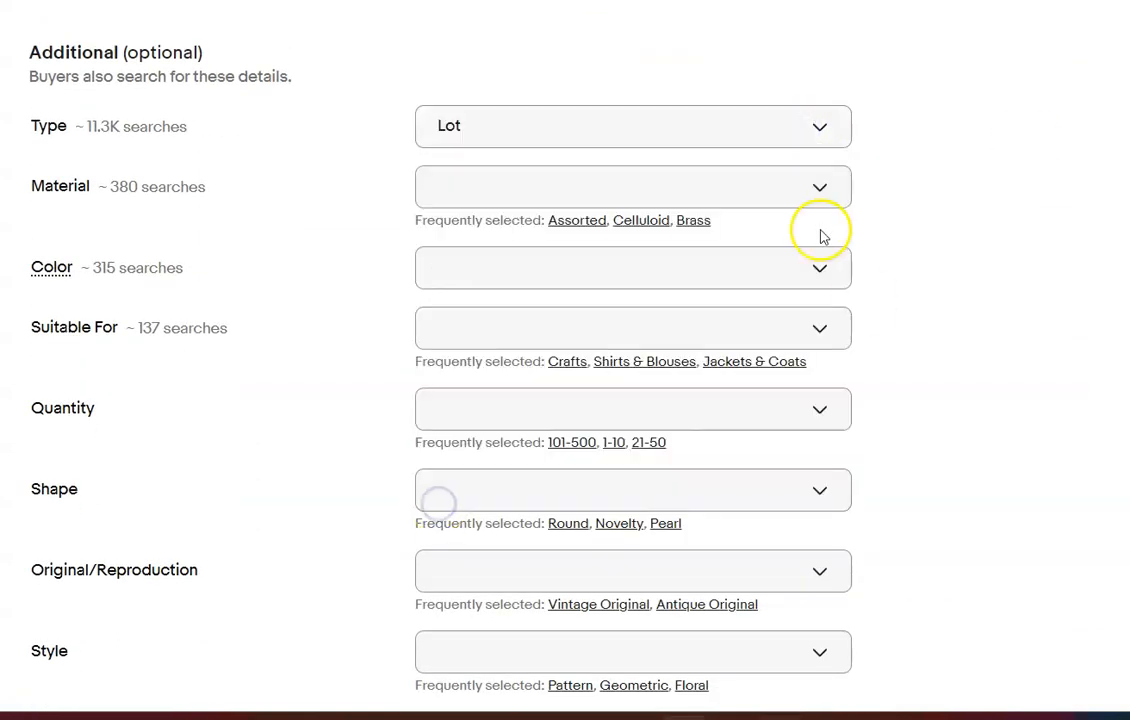
pyautogui.click(832, 267)
pyautogui.click(444, 399)
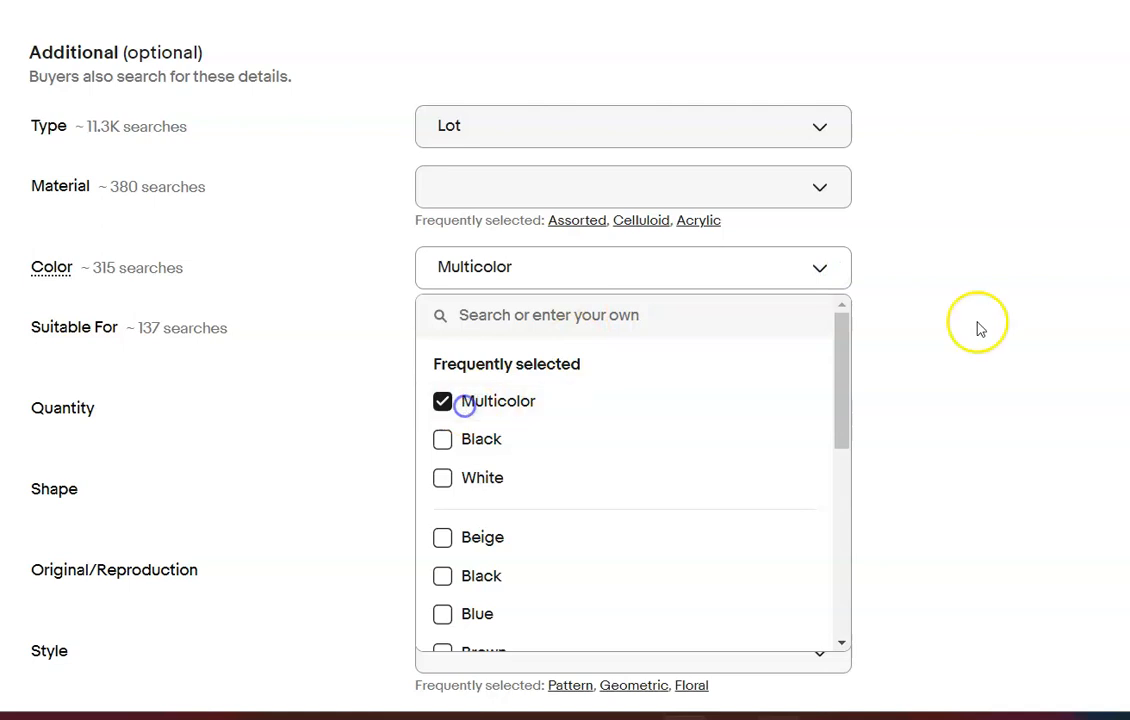
pyautogui.click(1049, 319)
pyautogui.click(666, 442)
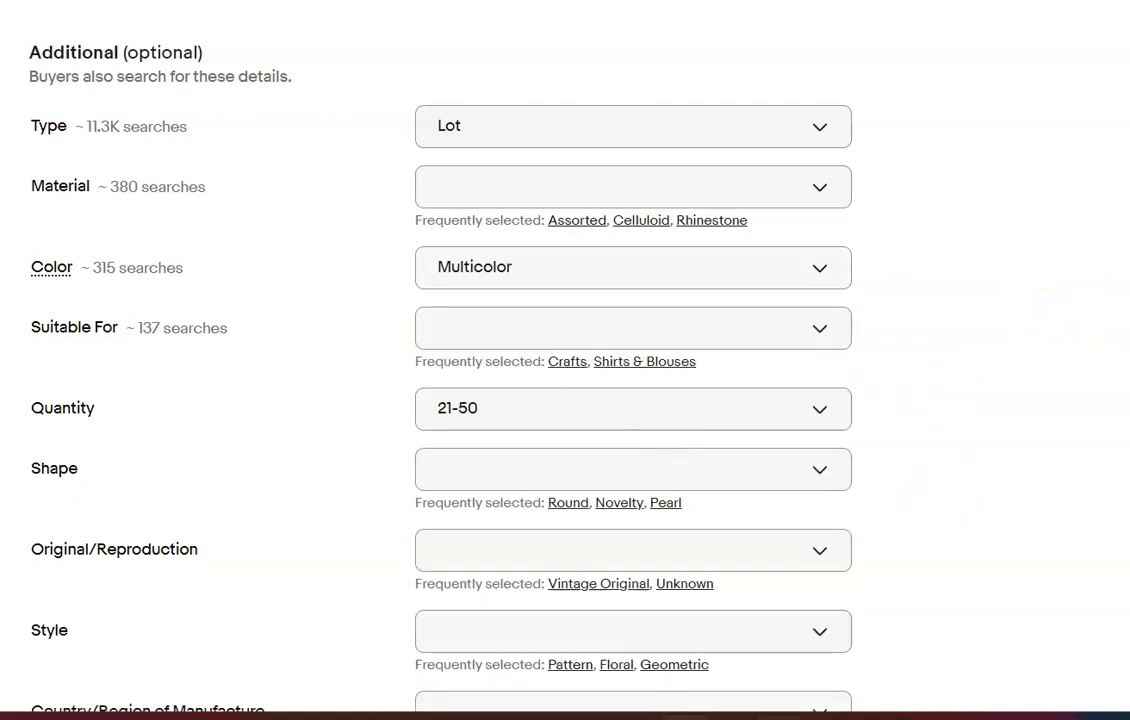
pyautogui.scroll(-3, 565, 360)
pyautogui.click(585, 305)
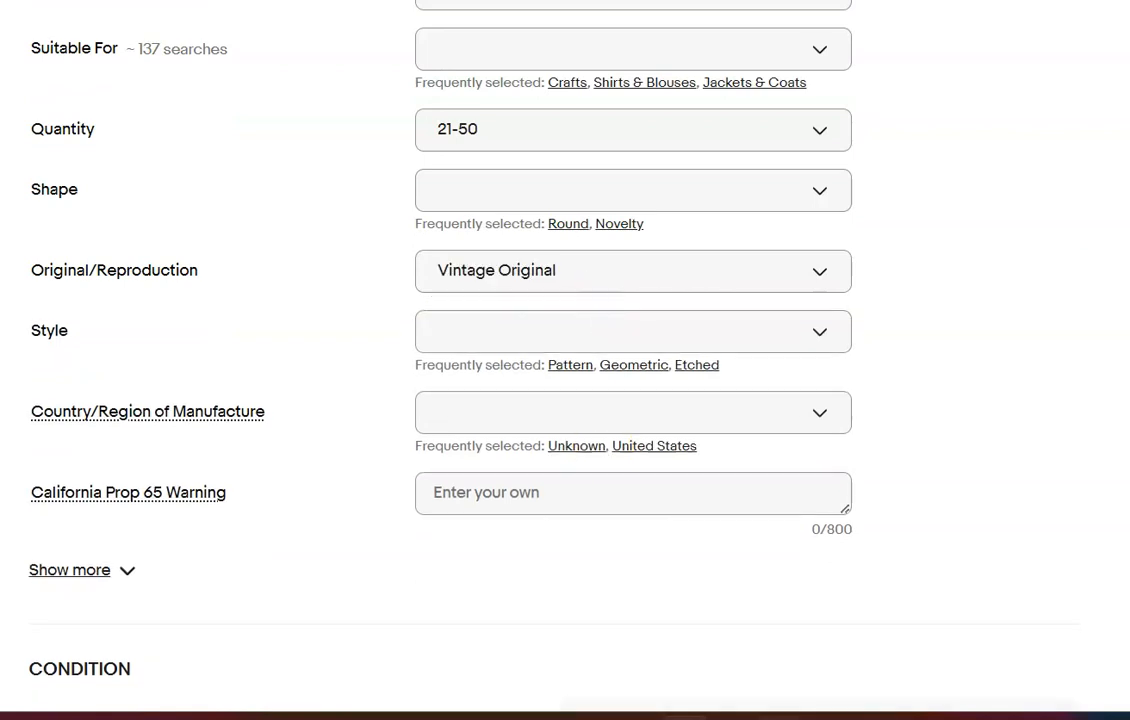
# Set the condition to New and describe the item: "Please refer to photos, lot of 21 cards of vintage BGE buttons"
pyautogui.scroll(-5, 623, 300)
pyautogui.click(622, 288)
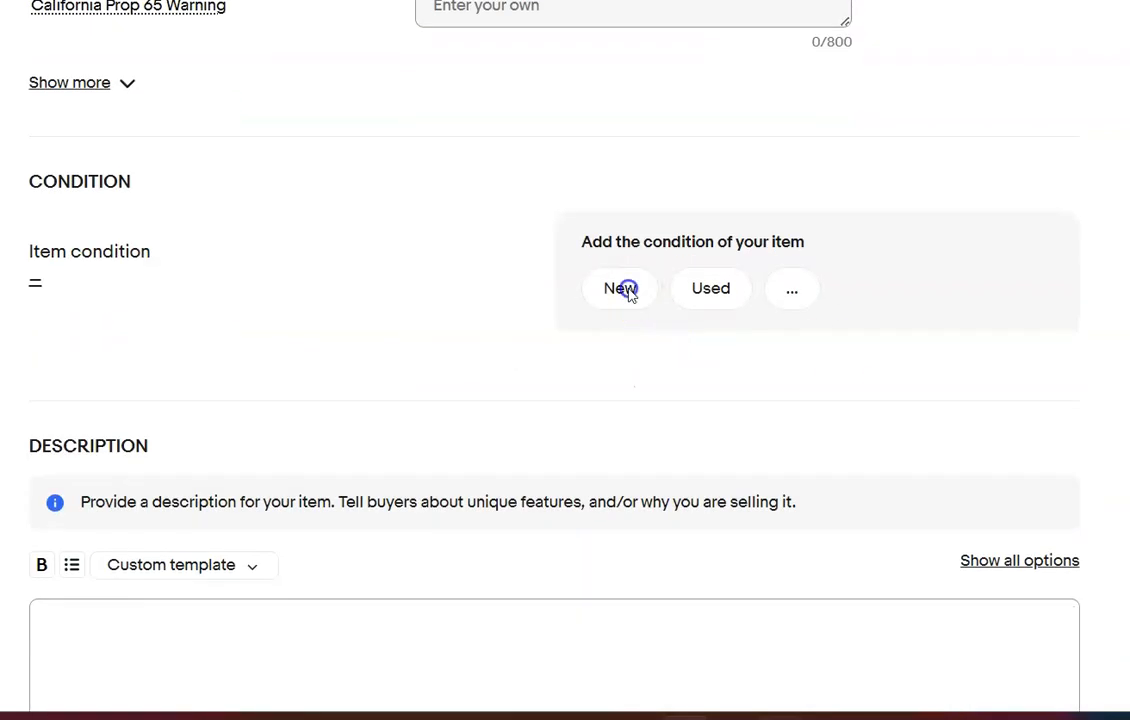
pyautogui.click(412, 540)
pyautogui.write('Please refer to photos, lot of 21 cards of vintage BGE buttons.')
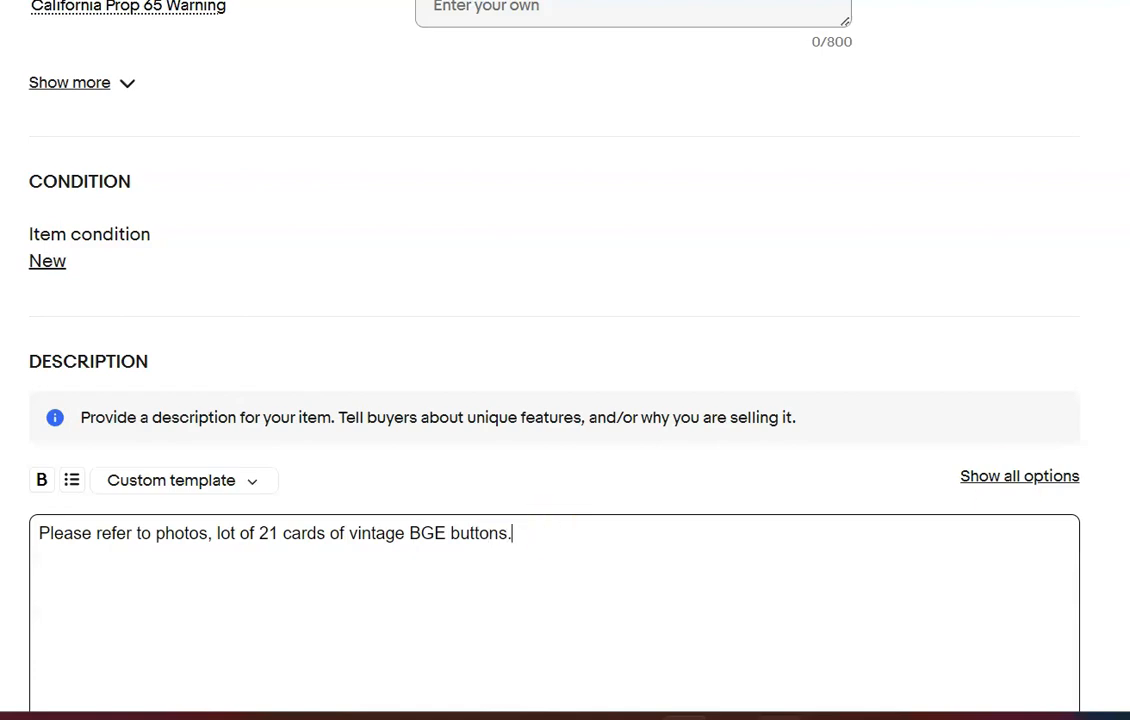
# Set the Buy It Now price of the BGE lot to $30.00
pyautogui.scroll(19, 565, 360)
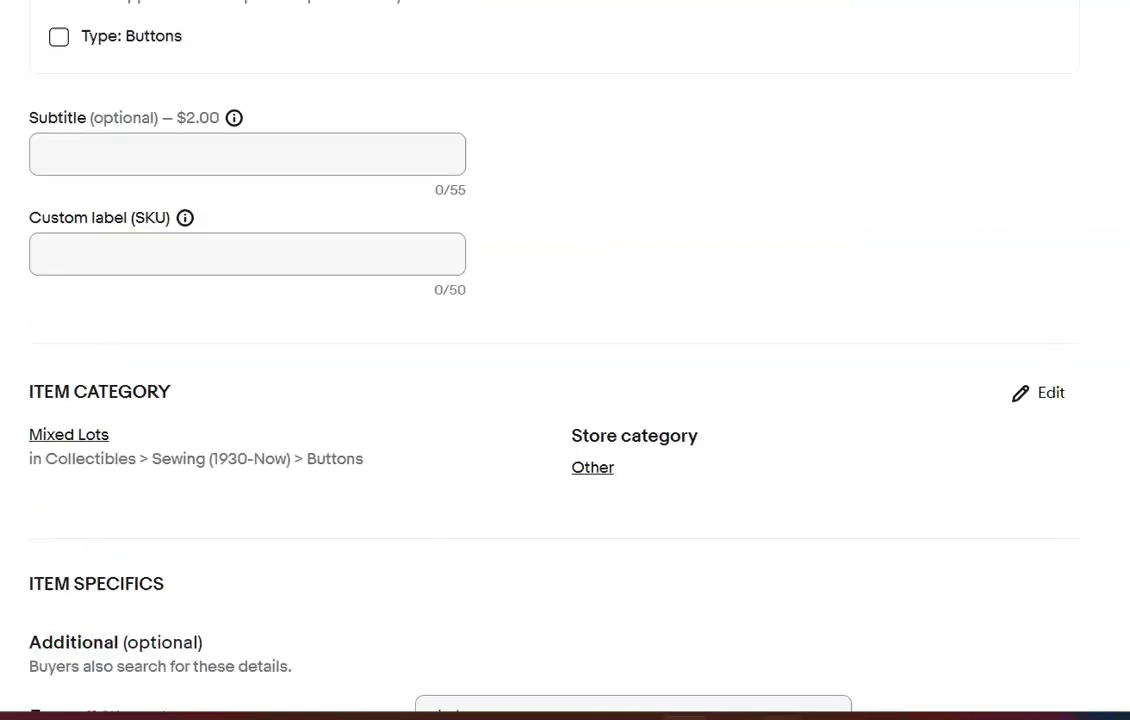
pyautogui.scroll(-14, 565, 360)
pyautogui.scroll(-10, 565, 360)
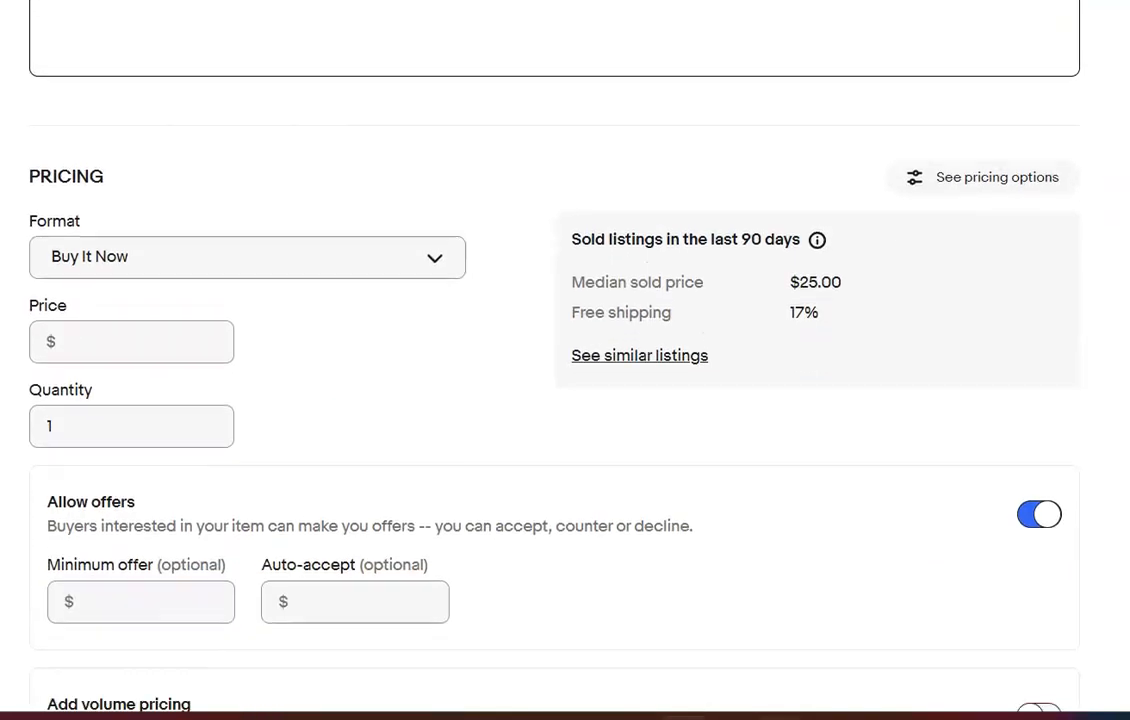
pyautogui.click(121, 342)
pyautogui.write('30.00')
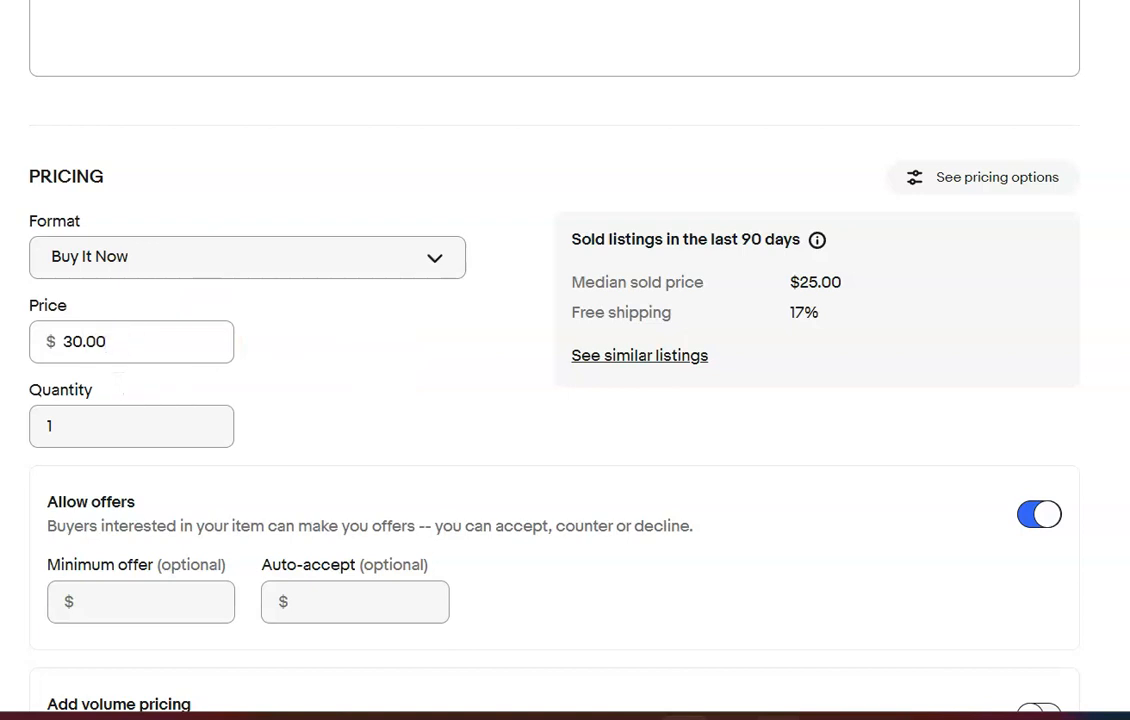
# Set the BGE lot's package weight to 13 oz and its dimensions to 8 x 6 x 4 in
pyautogui.scroll(-2, 925, 180)
pyautogui.scroll(-5, 168, 520)
pyautogui.click(166, 520)
pyautogui.write('13')
pyautogui.click(313, 512)
pyautogui.write('8')
pyautogui.press('Tab')
pyautogui.write('6')
pyautogui.press('Tab')
pyautogui.write('4')
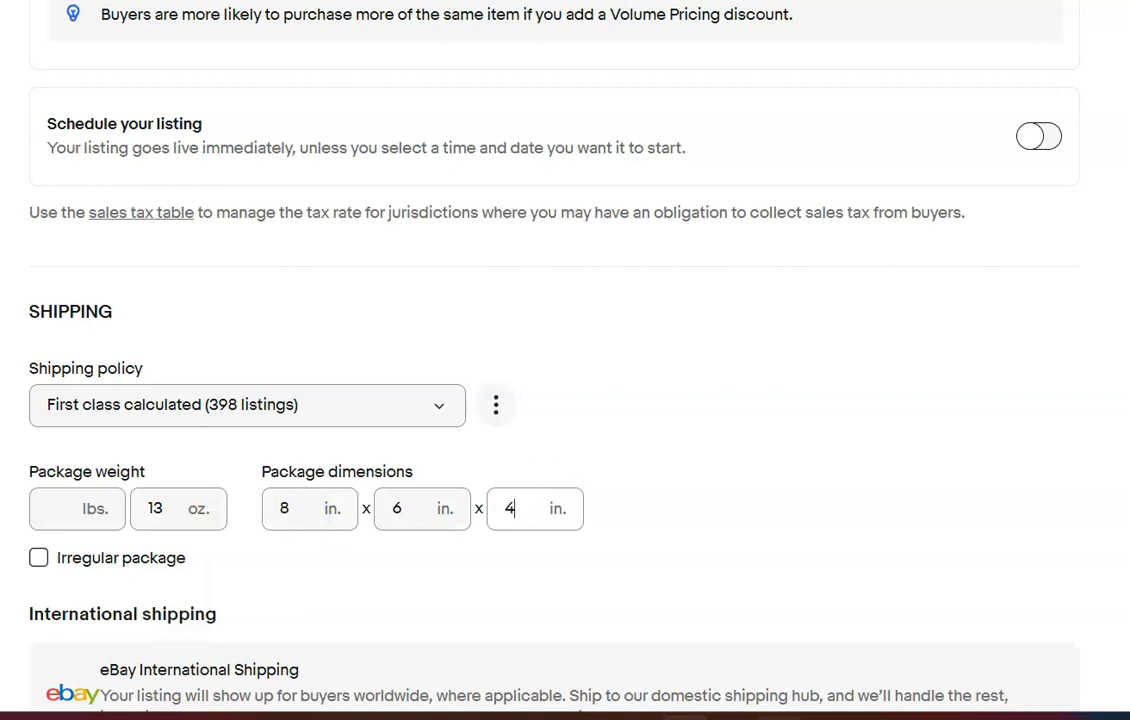
# Remove the amber button card photo and the handwritten note photos from the next listing, the antique button lot
pyautogui.scroll(-1, 490, 313)
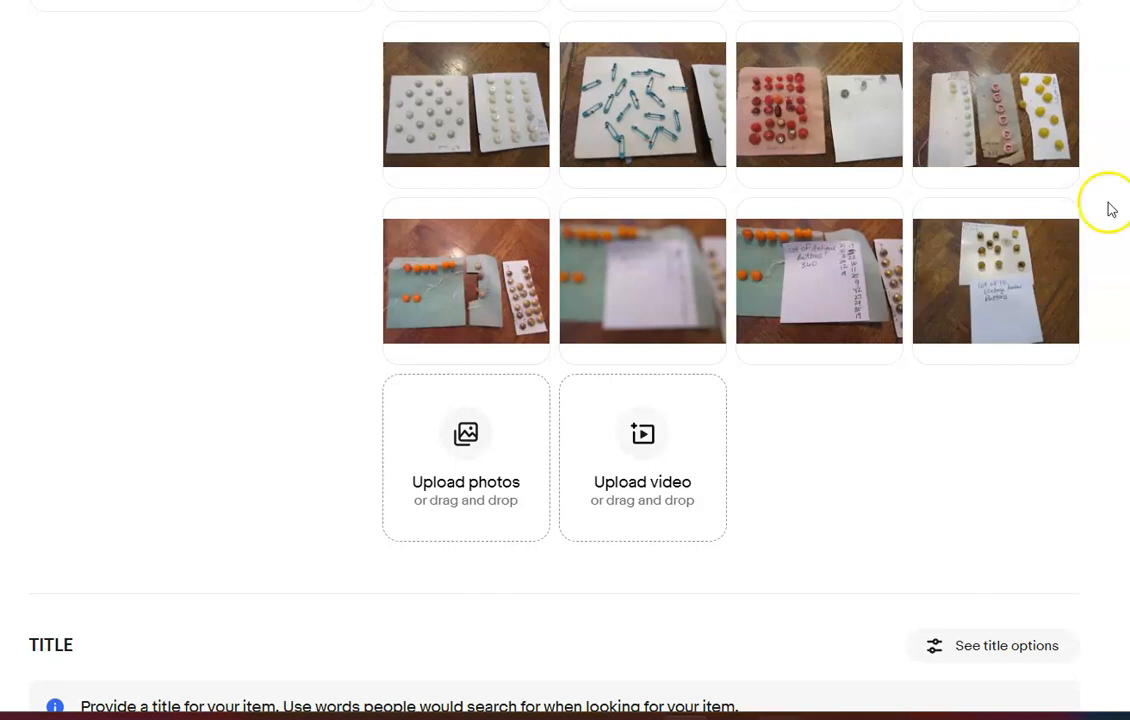
pyautogui.click(1053, 225)
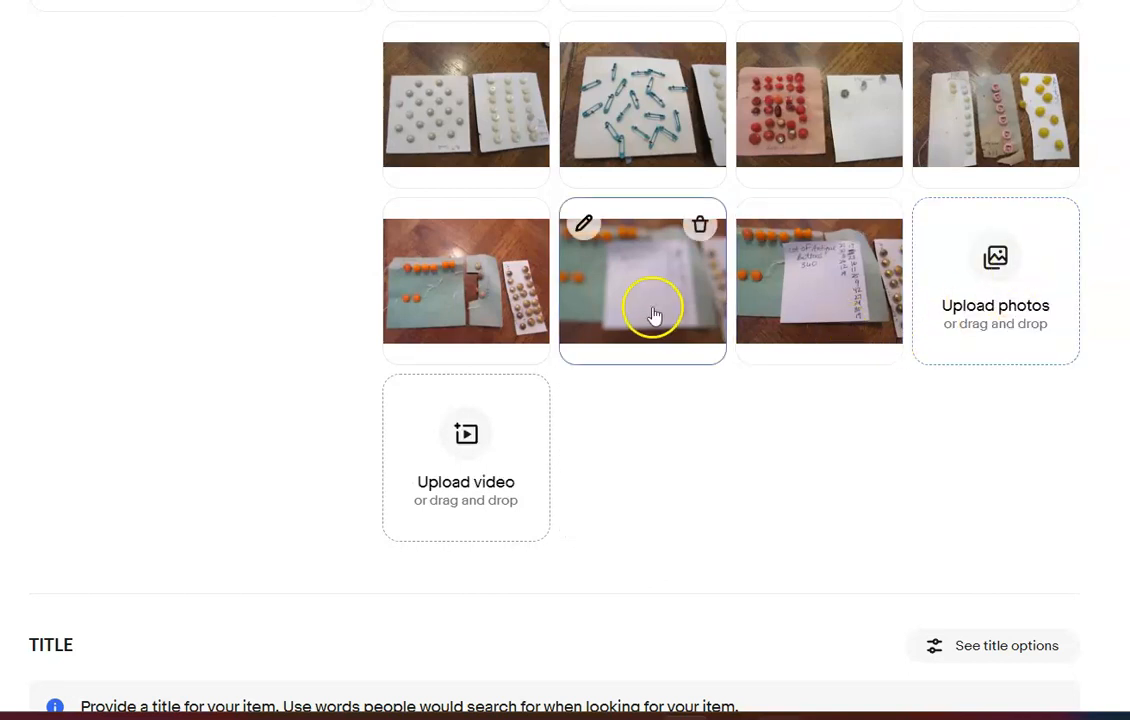
pyautogui.click(697, 226)
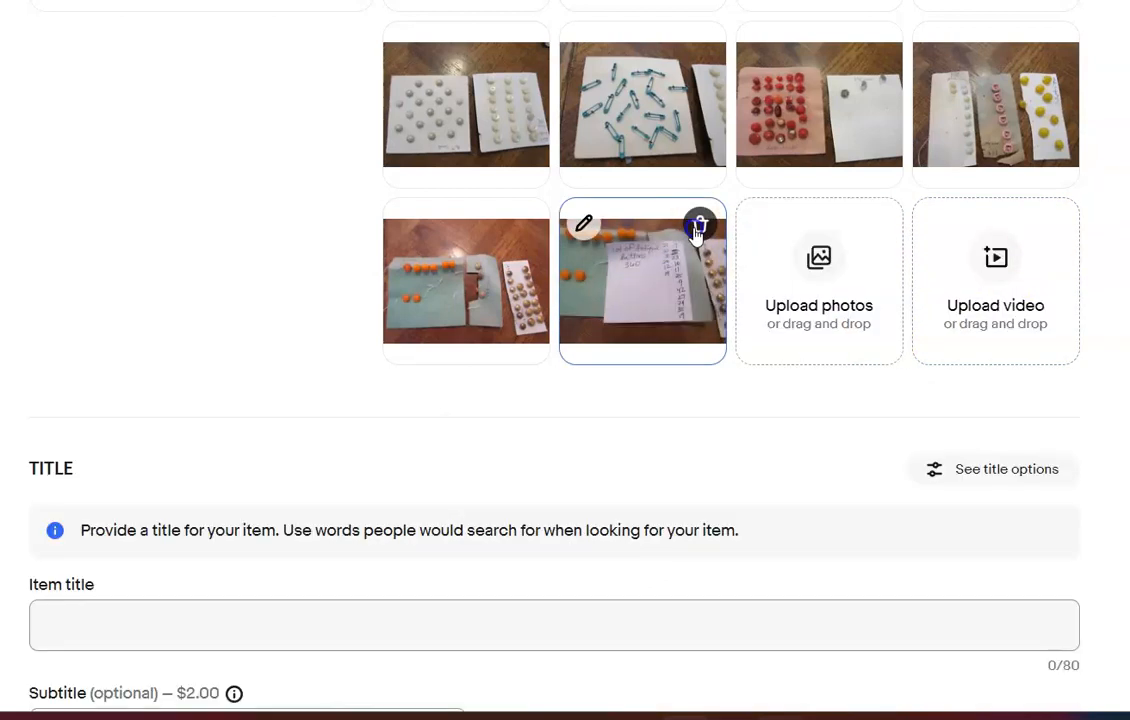
pyautogui.click(697, 226)
# Title the listing "Lot of Antique Buttons 360 Random Buttons"
pyautogui.scroll(4, 786, 187)
pyautogui.scroll(-8, 786, 187)
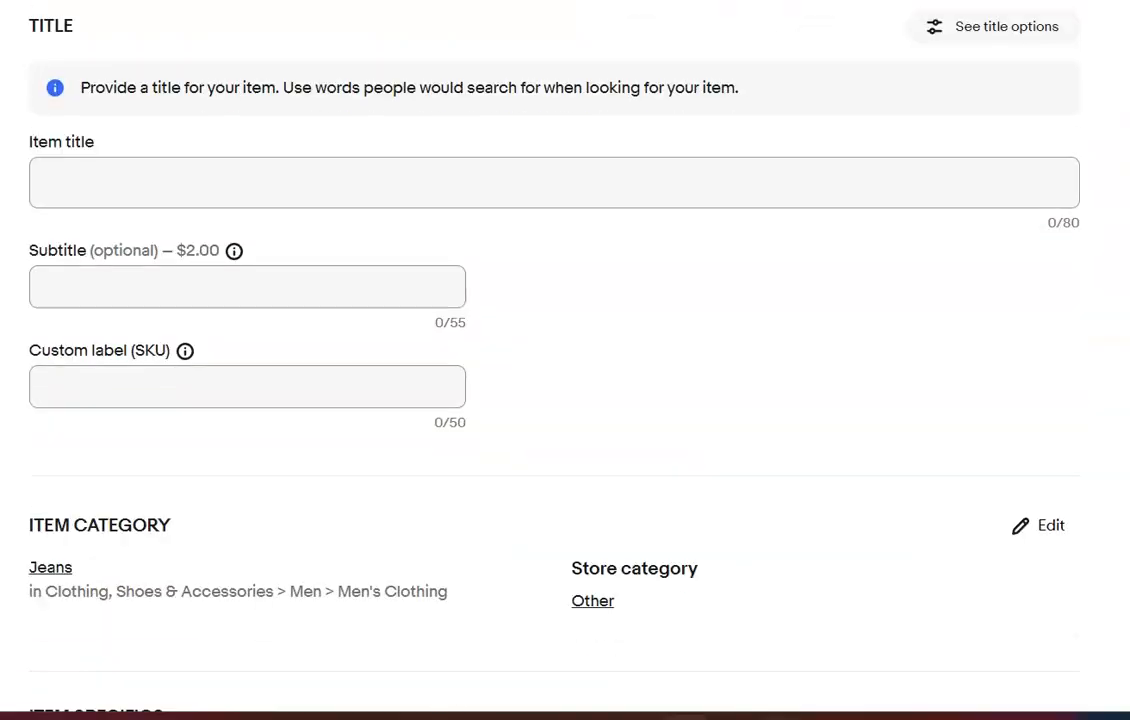
pyautogui.click(786, 187)
pyautogui.write('Lot of Ani')
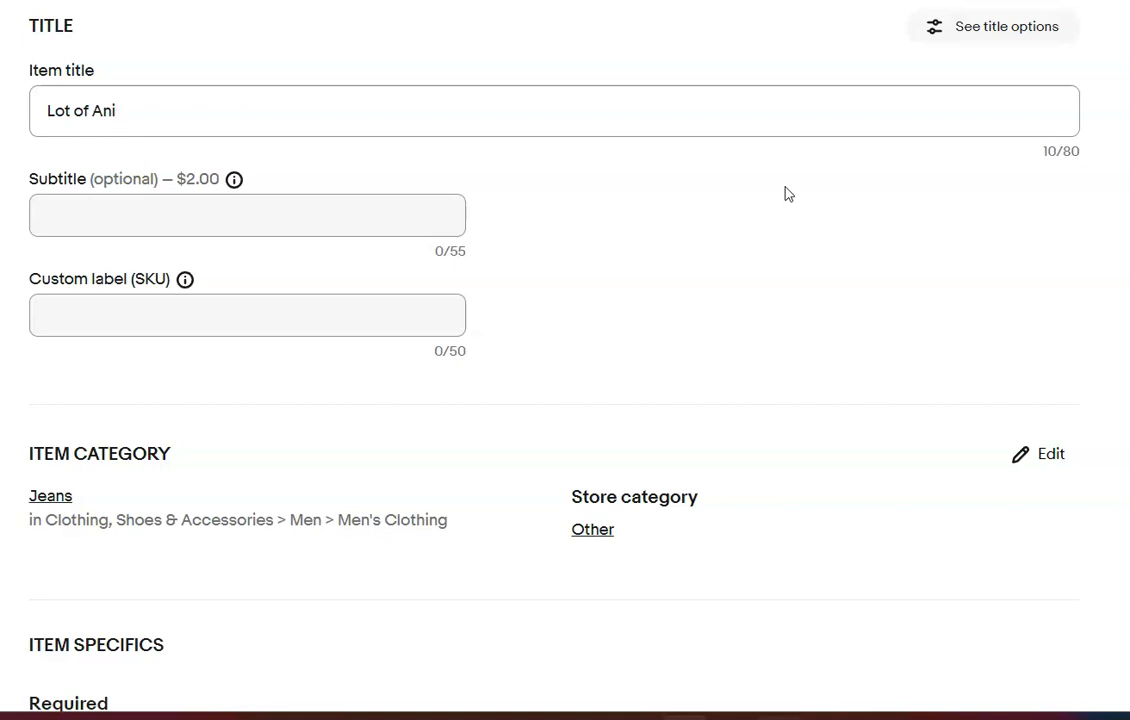
pyautogui.press('BackSpace')
pyautogui.write('tique Buttons 360 Ran')
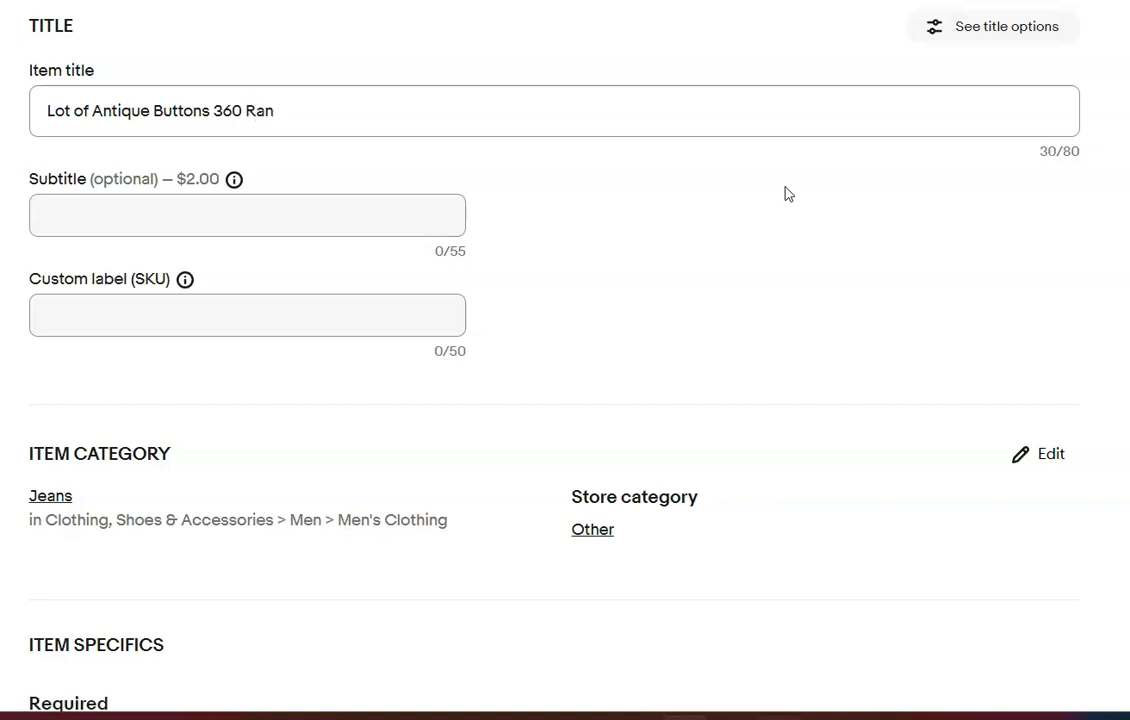
pyautogui.write('Buttons')
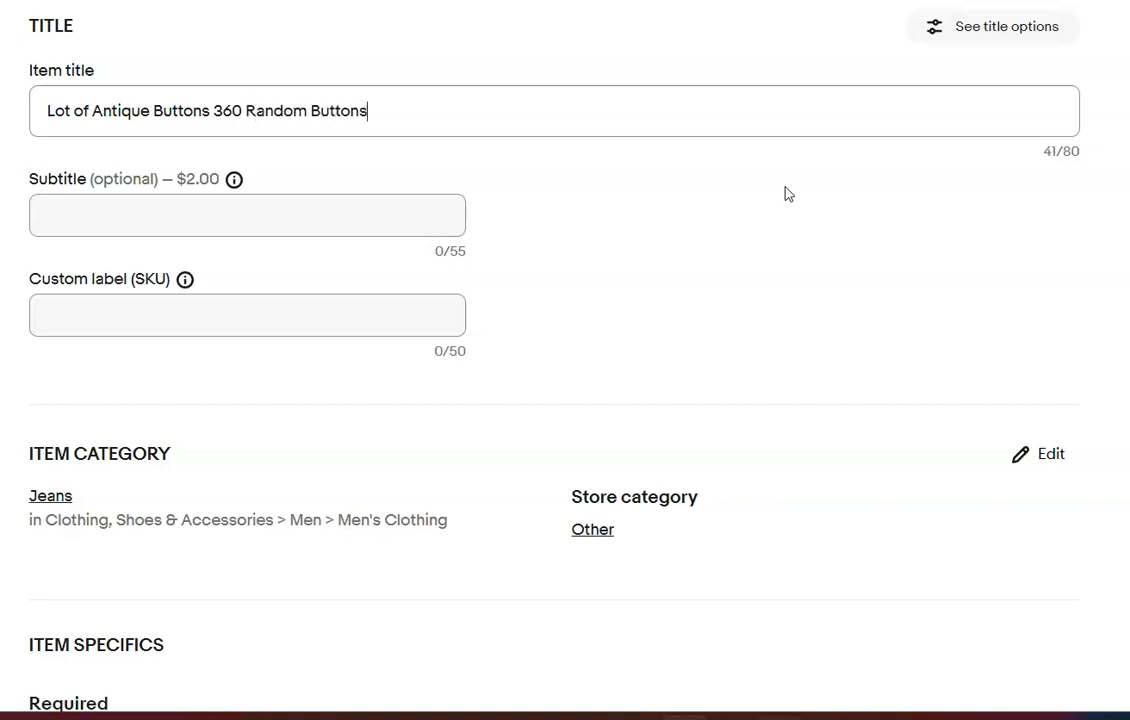
# Change the antique lot's item category to Antiques > Sewing (Pre-1930) > Buttons
pyautogui.click(1030, 456)
pyautogui.click(843, 116)
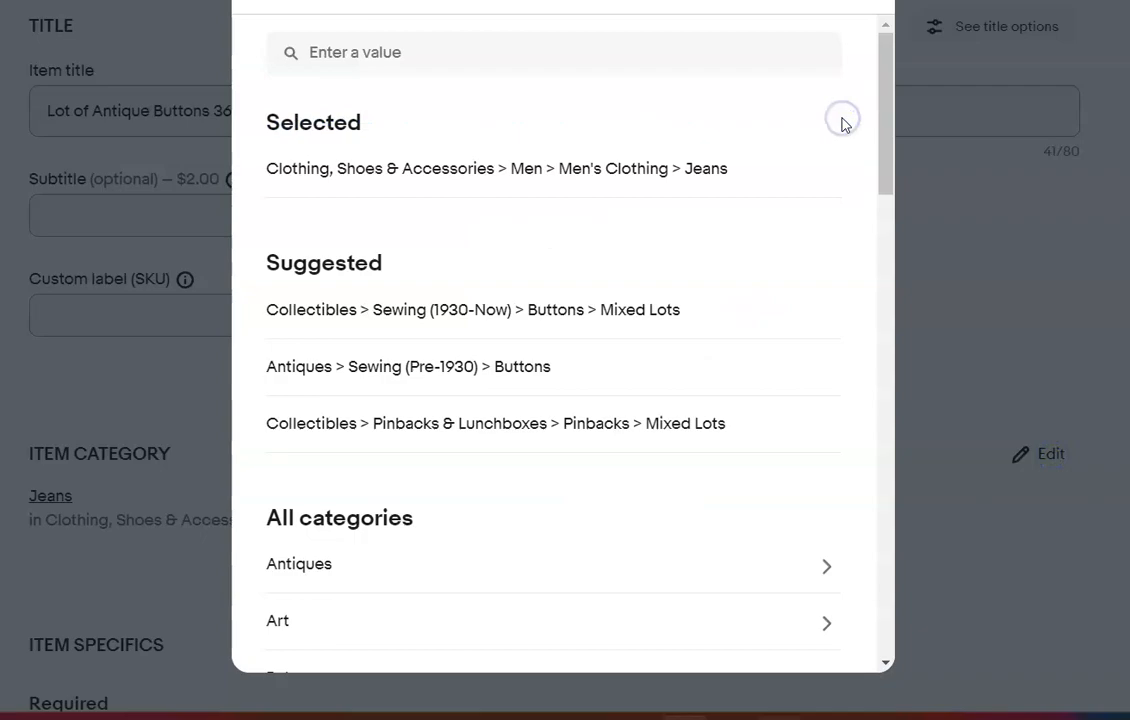
pyautogui.click(518, 364)
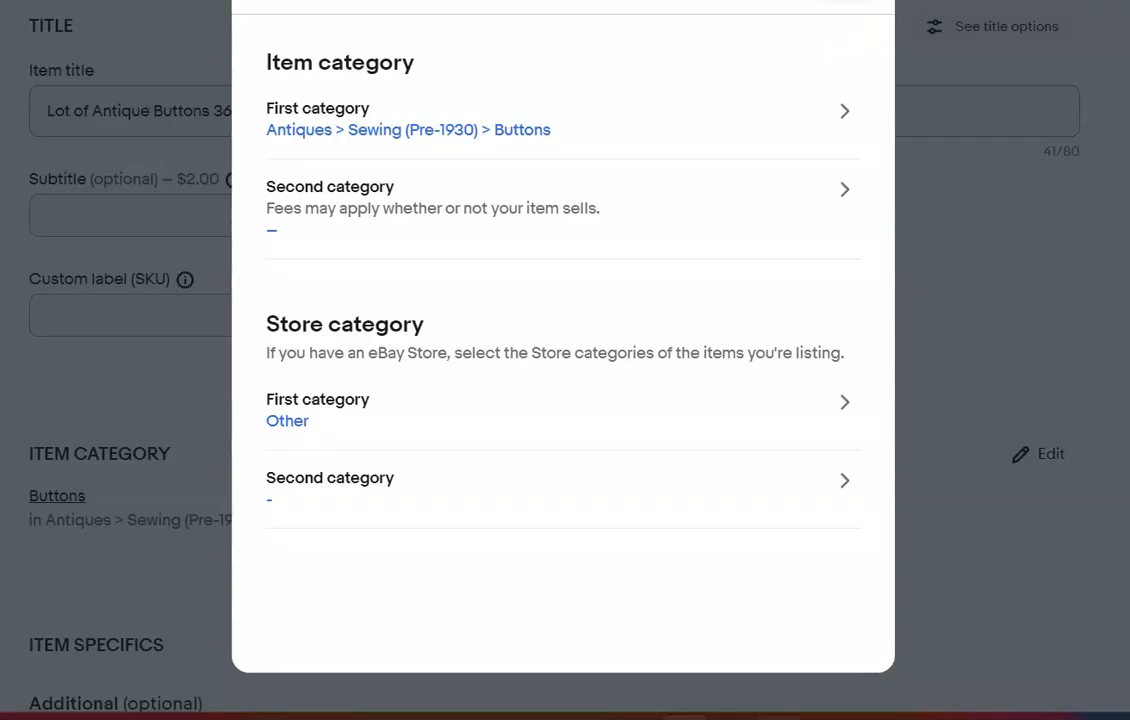
pyautogui.click(852, 2)
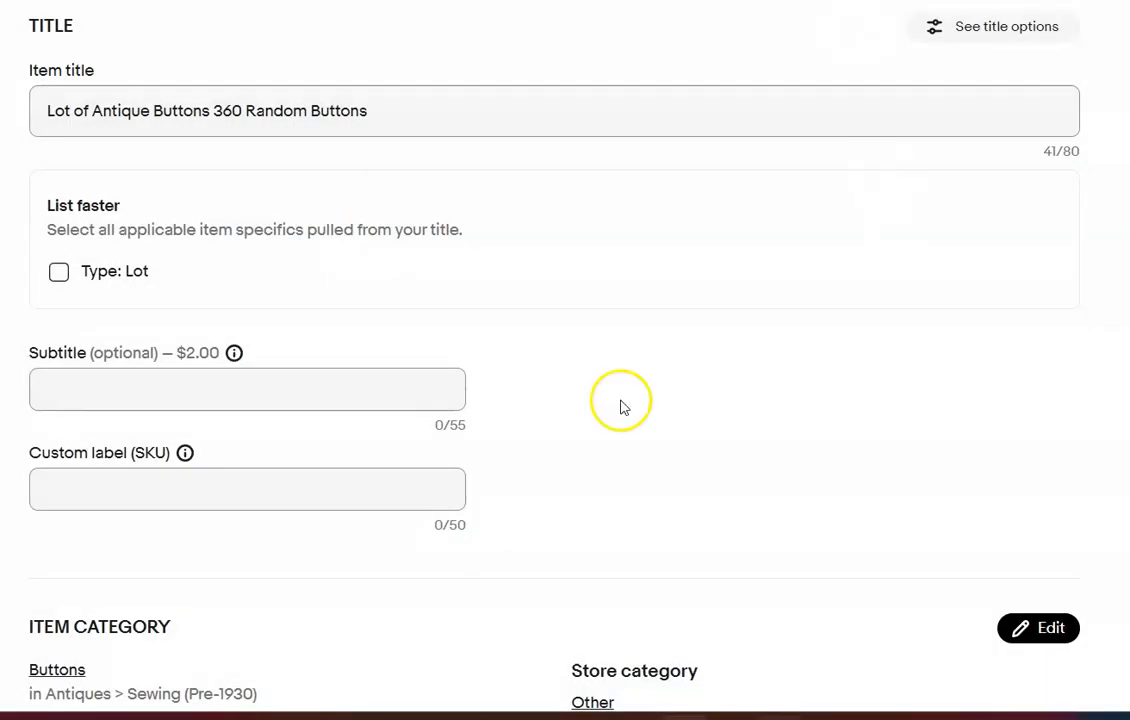
# Accept the suggested type Lot for the antique buttons and mark them as Antique Original
pyautogui.scroll(-1, 135, 160)
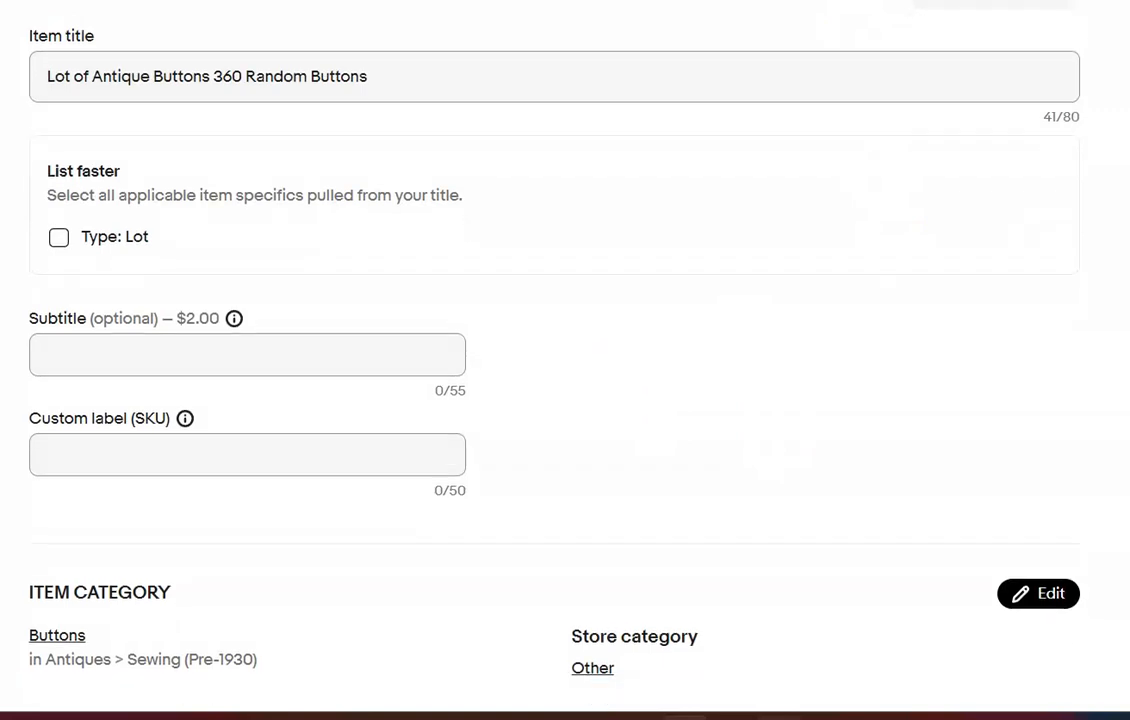
pyautogui.click(58, 177)
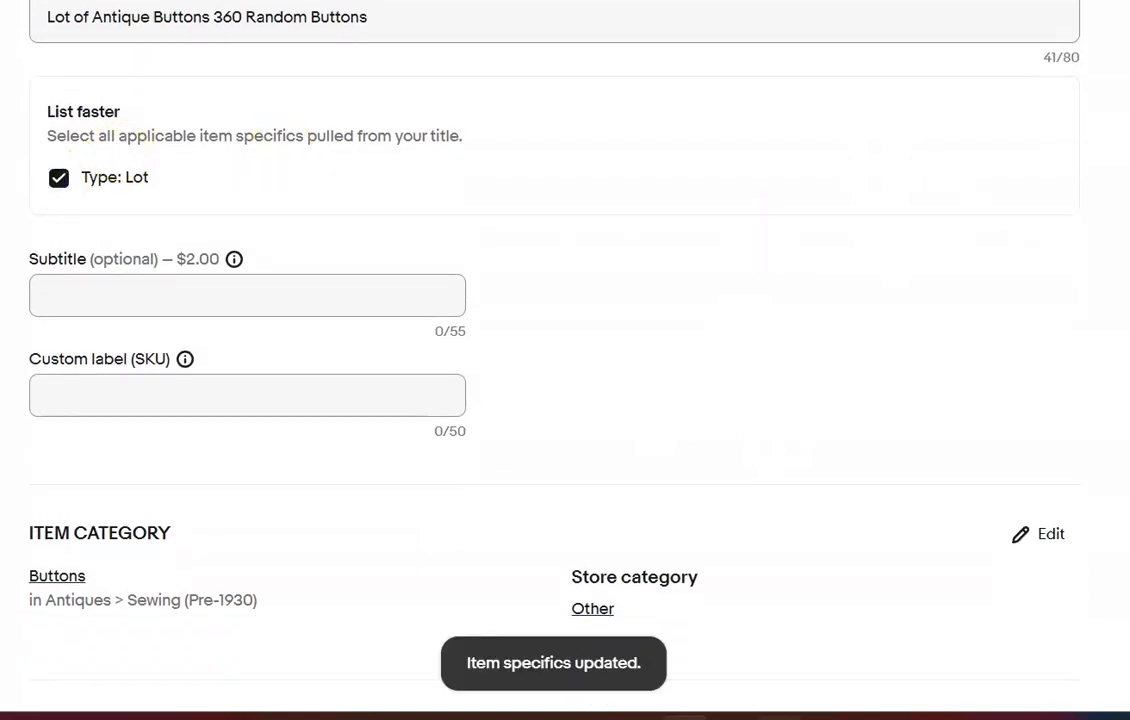
pyautogui.scroll(-6, 565, 400)
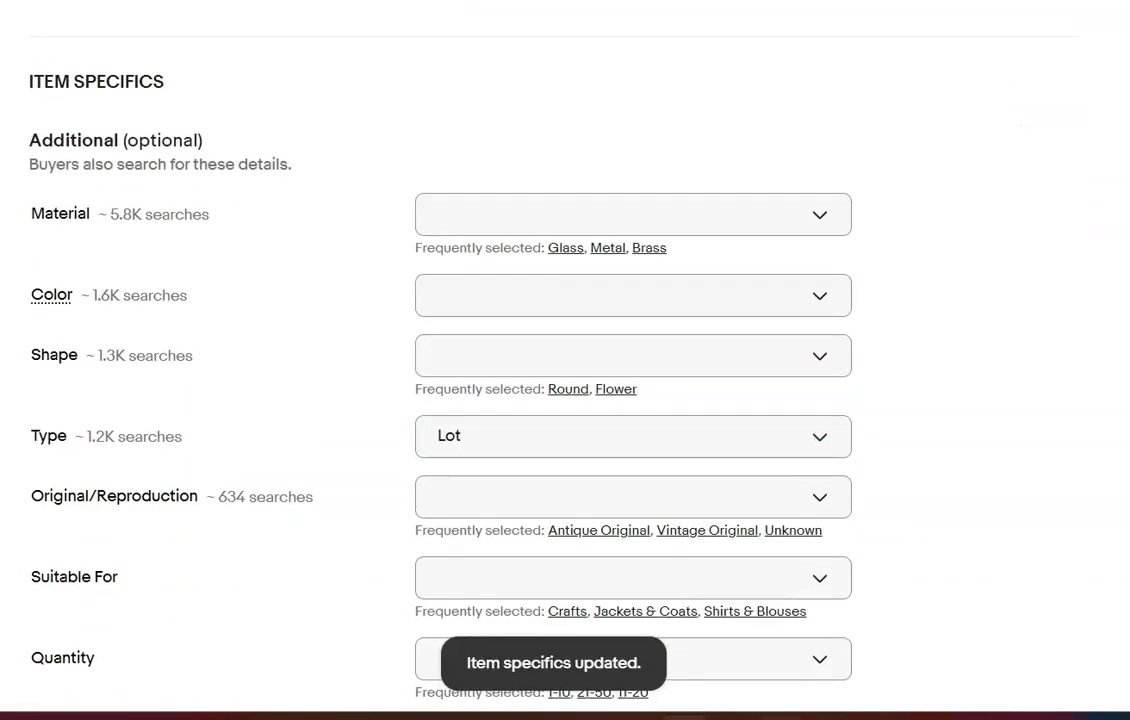
pyautogui.scroll(-4, 565, 400)
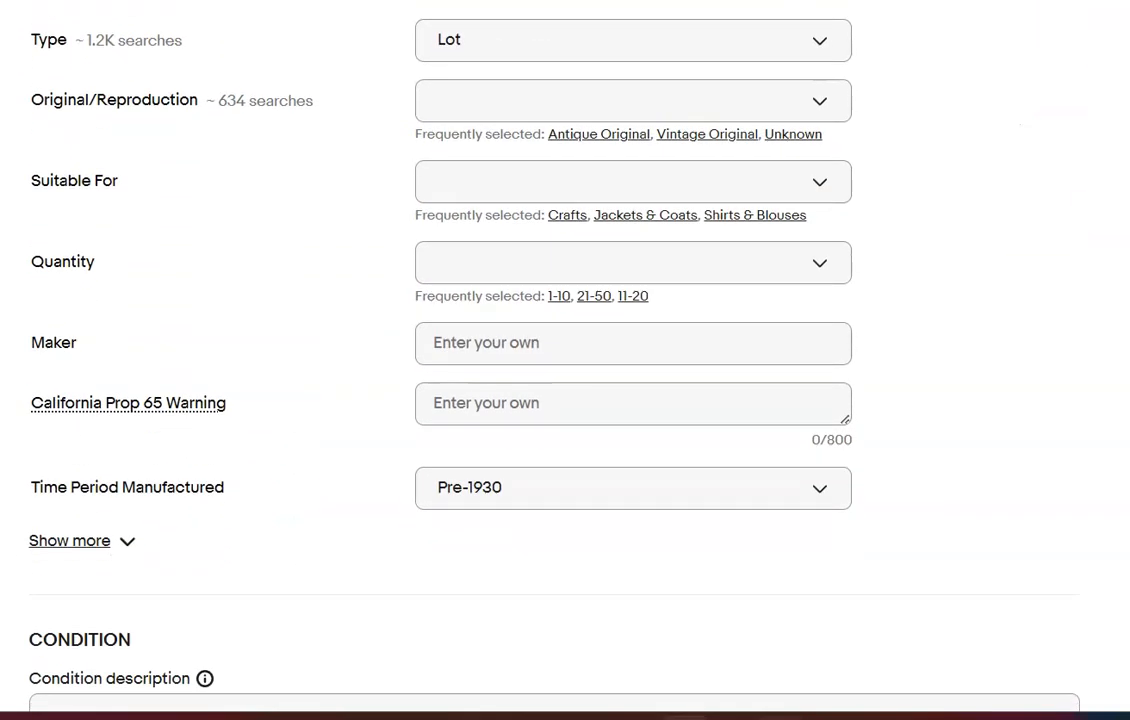
pyautogui.click(616, 135)
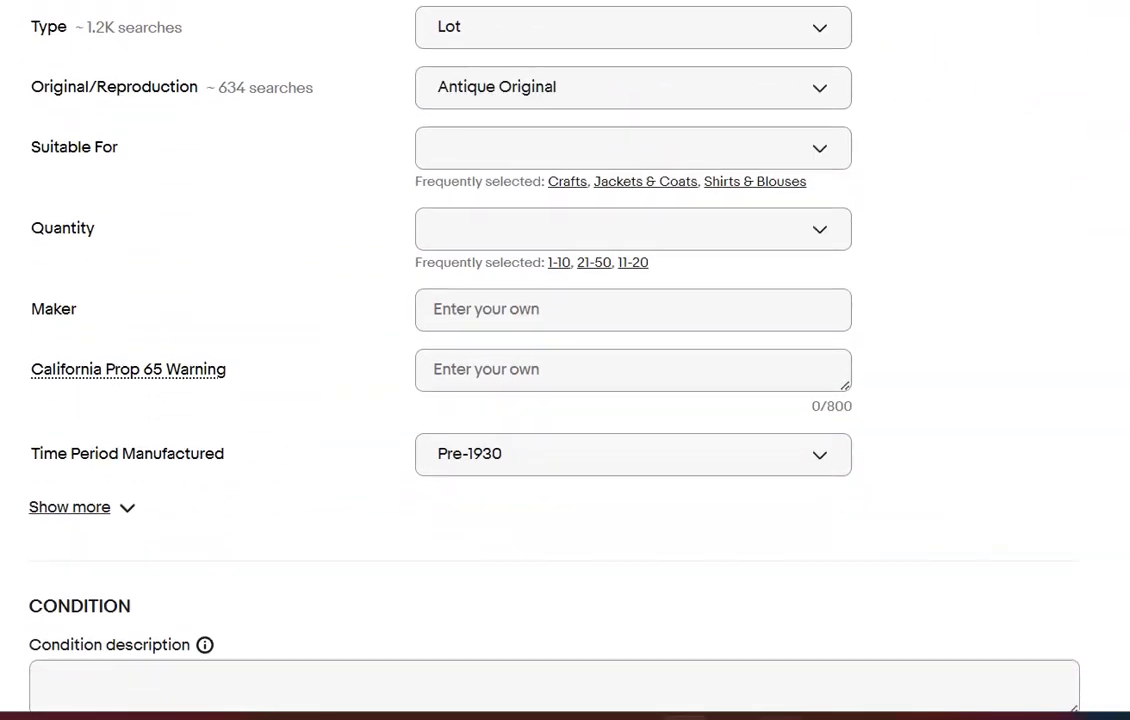
# Set the quantity specific of the antique button lot to 101-500
pyautogui.scroll(-2, 565, 400)
pyautogui.click(820, 17)
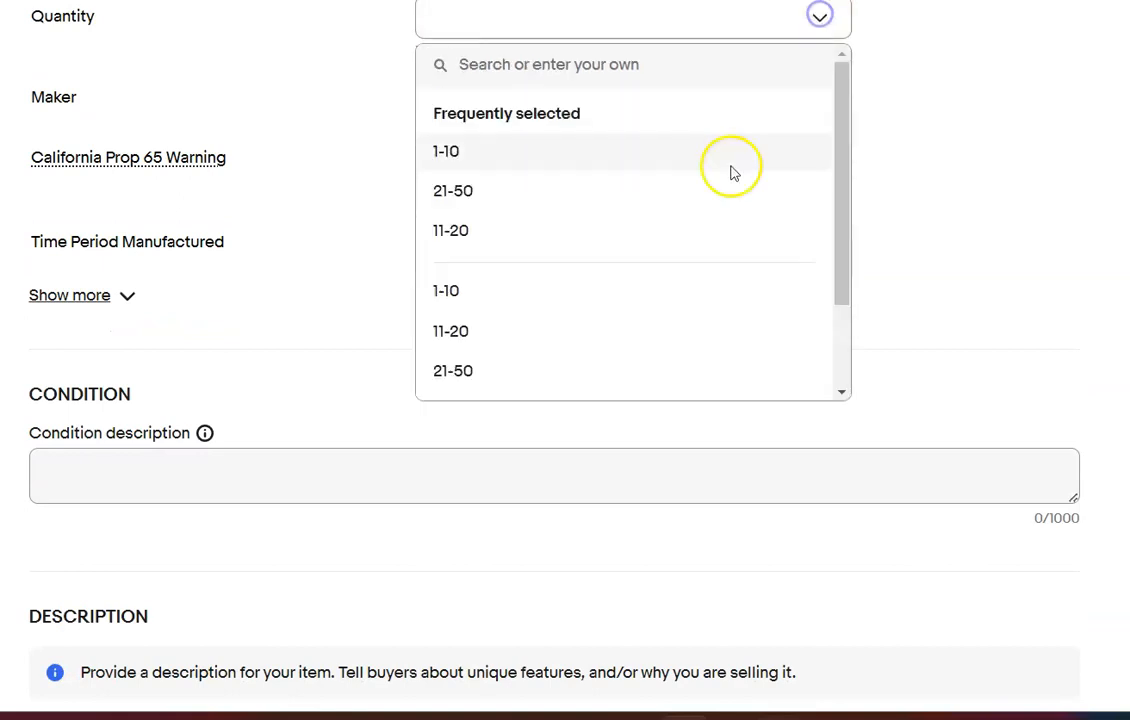
pyautogui.moveTo(854, 214); pyautogui.dragTo(860, 345)
pyautogui.click(973, 94)
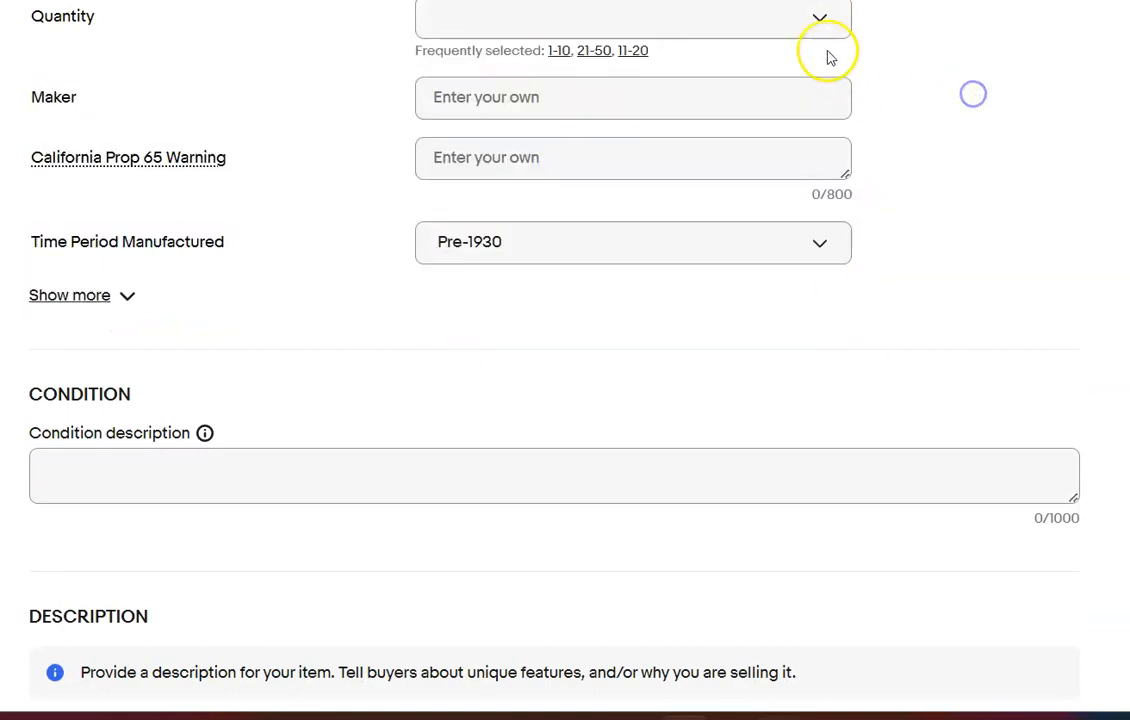
pyautogui.click(820, 17)
pyautogui.moveTo(840, 189); pyautogui.dragTo(845, 304)
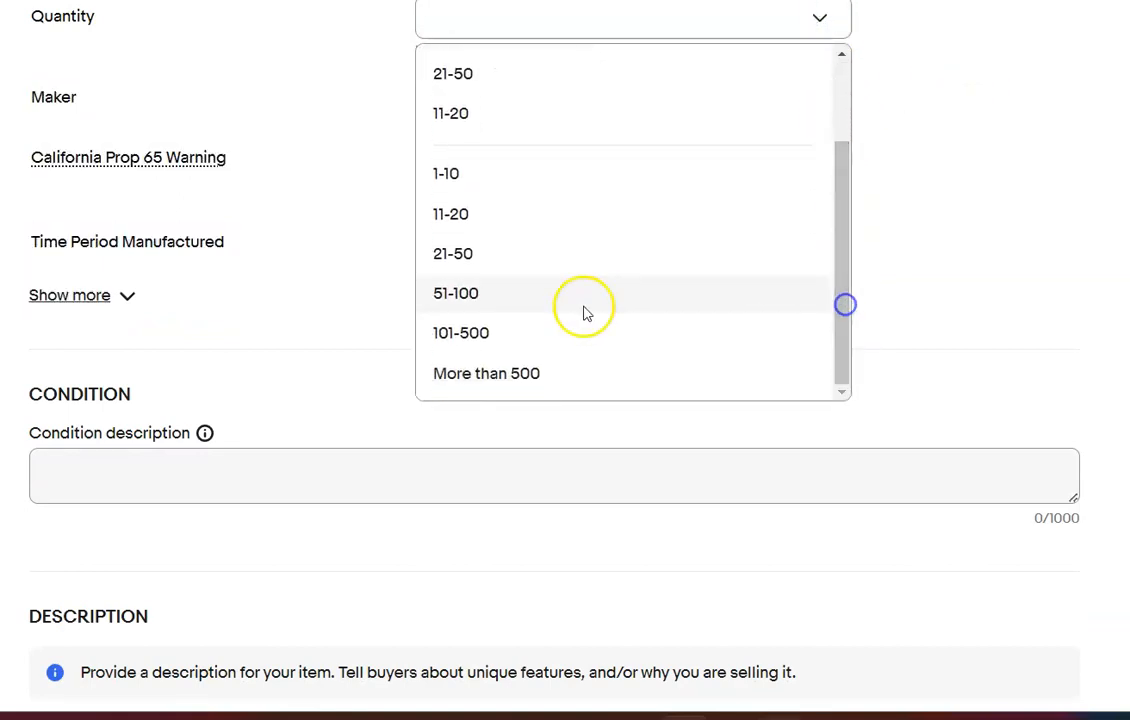
pyautogui.click(545, 333)
# Enter the condition "Please refer to photos" and the description "Please refer to photos. Many of these buttons were harvested from damaged clothing garmets."
pyautogui.scroll(-1, 938, 373)
pyautogui.scroll(-2, 829, 300)
pyautogui.click(829, 200)
pyautogui.write('Please refer to phot')
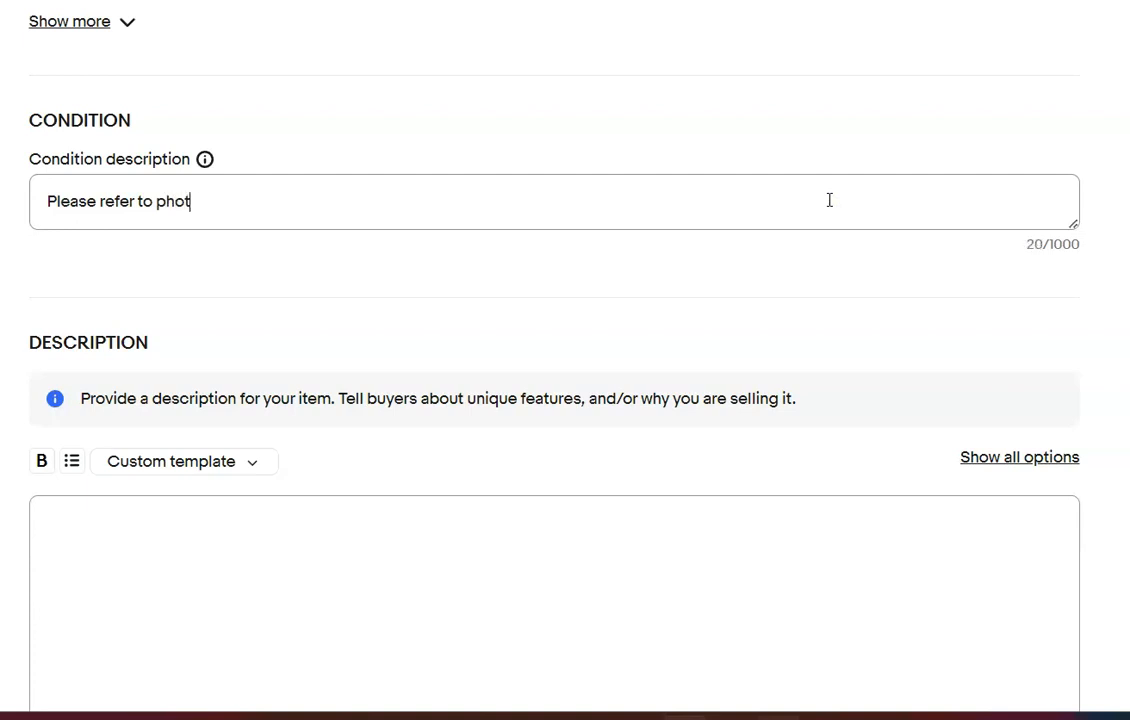
pyautogui.click(590, 585)
pyautogui.write('Please refe')
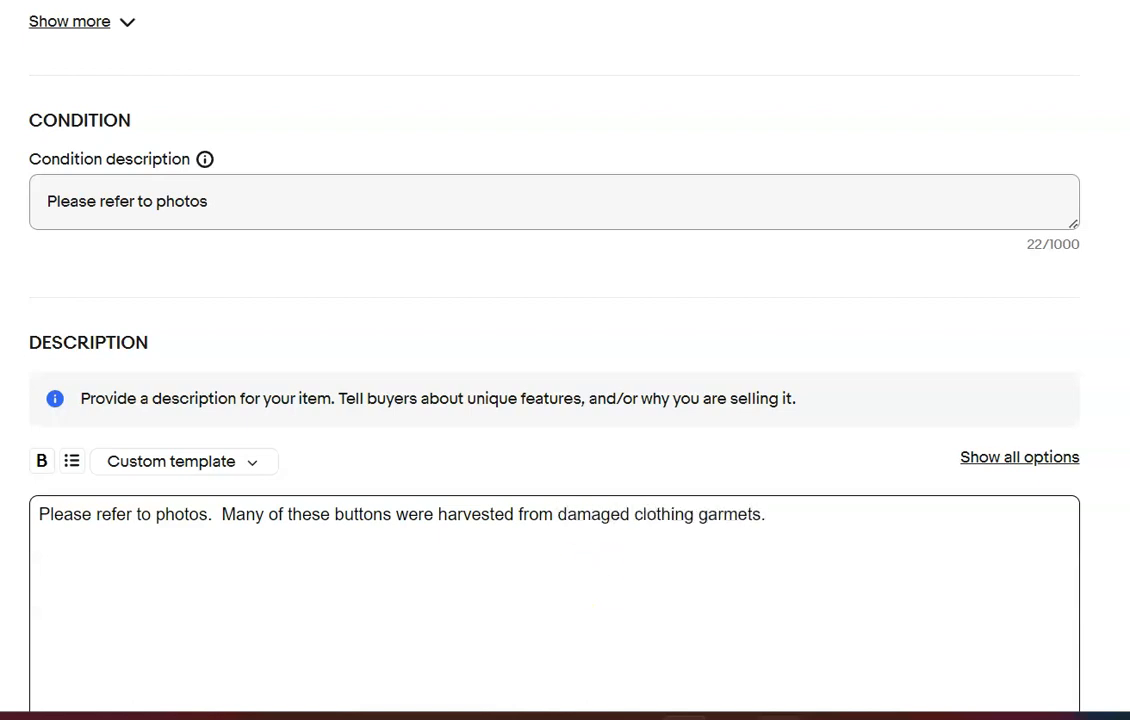
# Set the Buy It Now price of the antique button lot to $50.00
pyautogui.scroll(-8, 126, 290)
pyautogui.click(114, 310)
pyautogui.write('50.00')
# Set the antique lot's package weight to 10 oz and its dimensions to 8 x 6 x 4 in
pyautogui.scroll(-1, 114, 310)
pyautogui.scroll(-6, 152, 541)
pyautogui.click(152, 541)
pyautogui.write('10')
pyautogui.click(288, 534)
pyautogui.write('8')
pyautogui.press('Tab')
pyautogui.write('6')
pyautogui.press('Tab')
pyautogui.write('4')
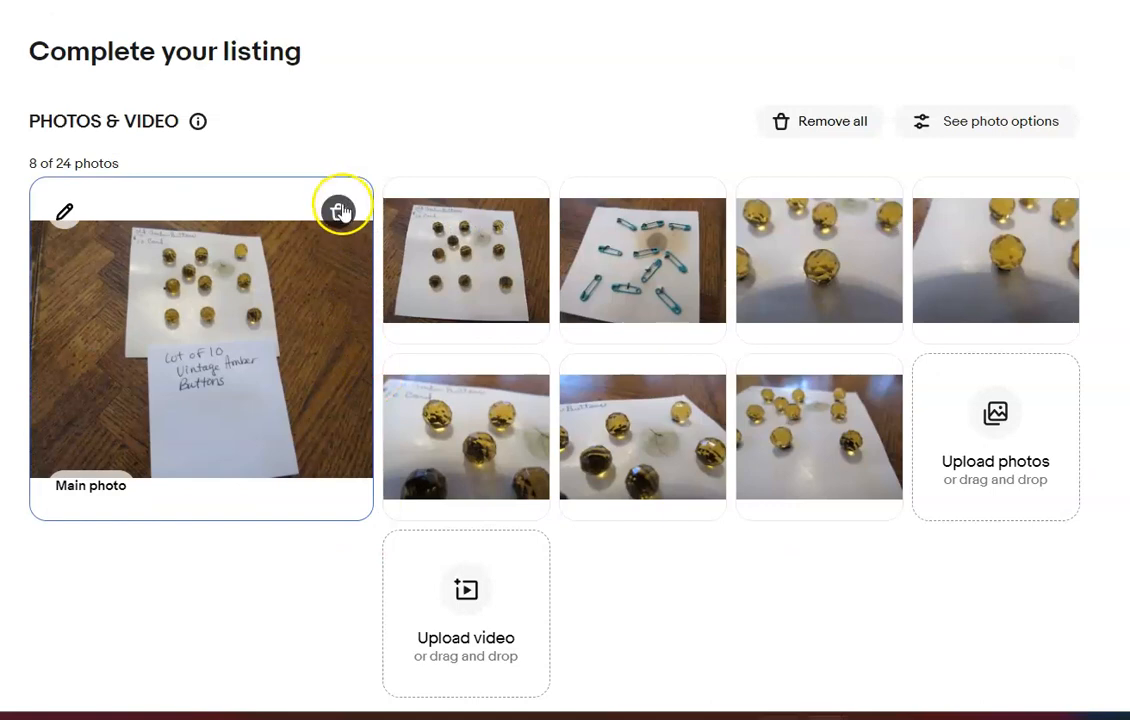
# Delete the main photo from the next listing, the amber button lot
pyautogui.click(340, 207)
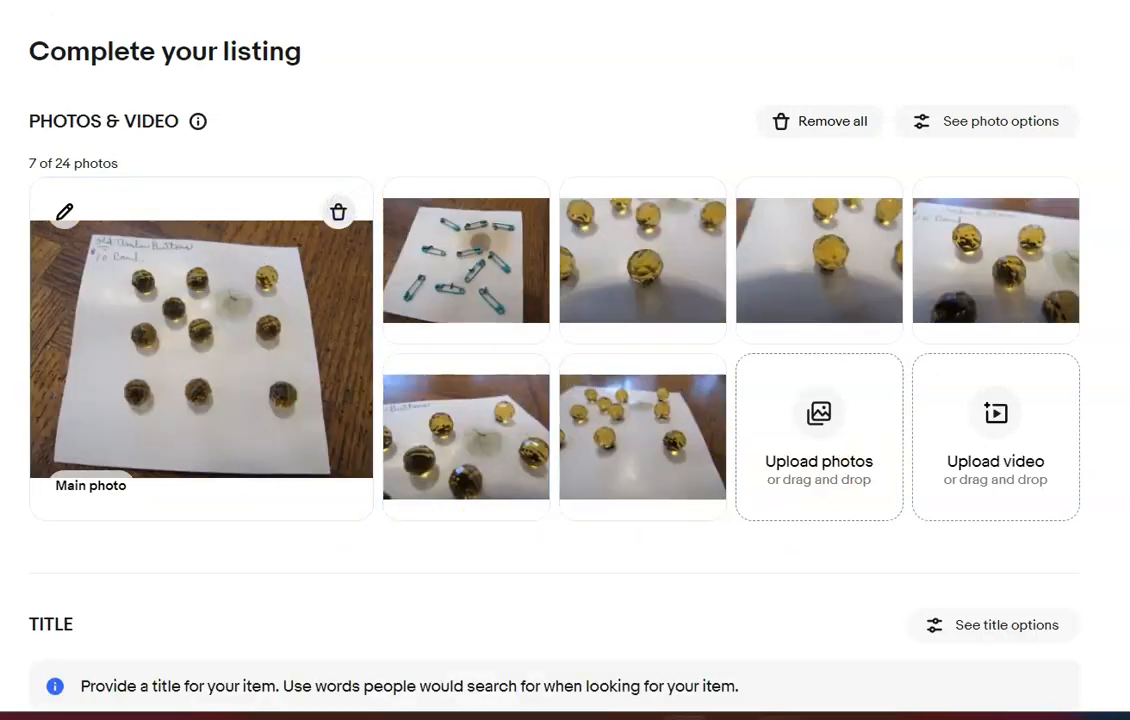
# Title the amber button listing "Lot of 10 Antique Amber Buttons"
pyautogui.scroll(-5, 643, 300)
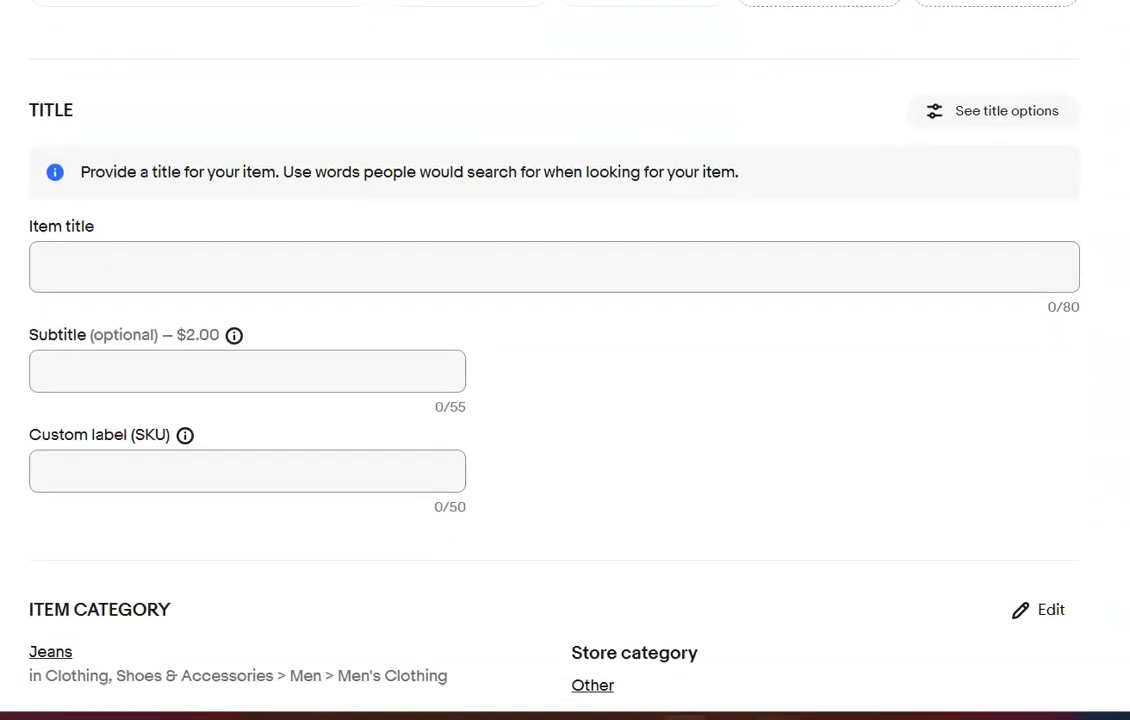
pyautogui.click(556, 249)
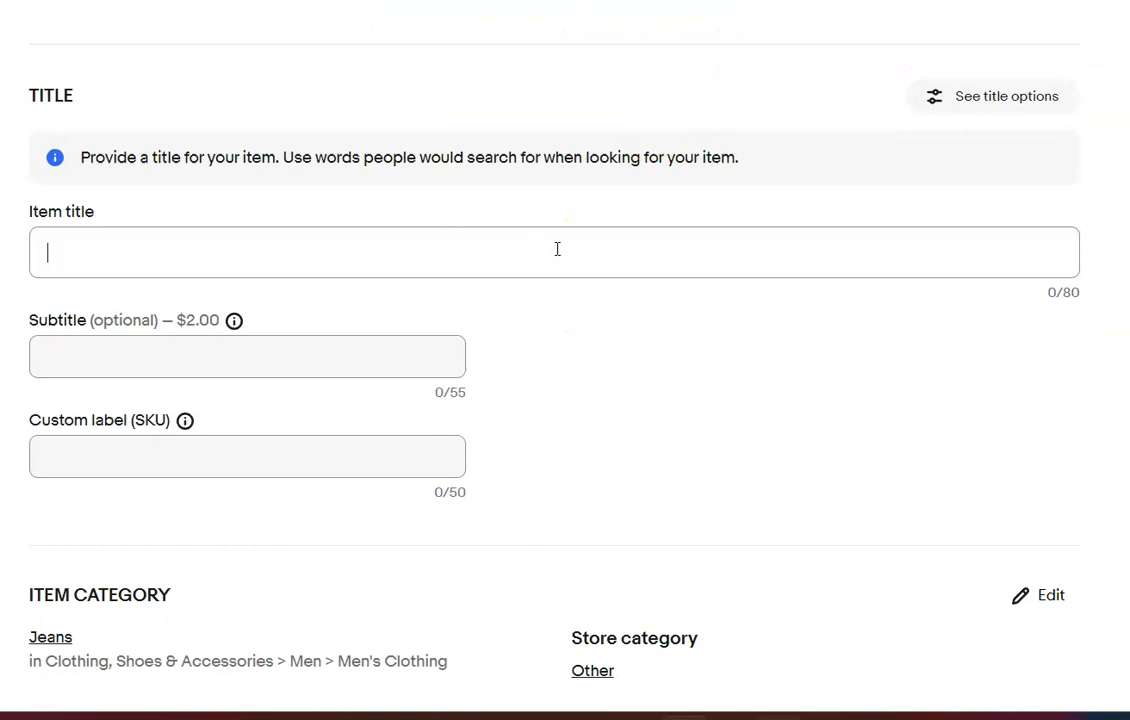
pyautogui.write('Lot of 10 Antique')
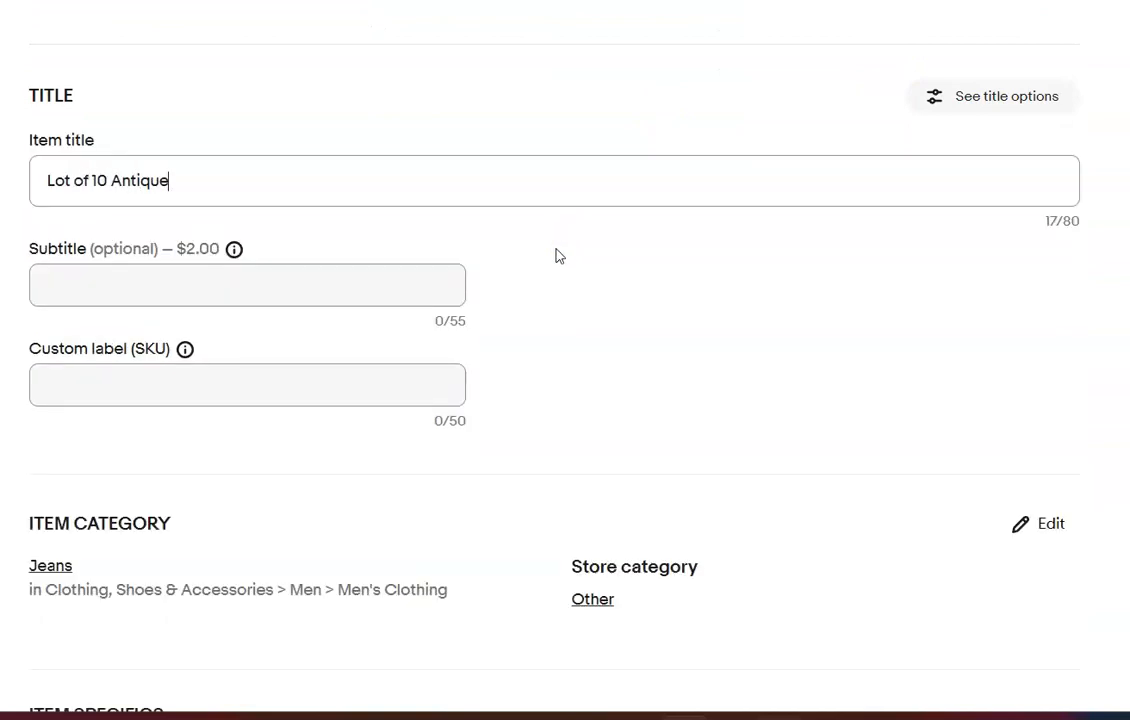
pyautogui.write('s')
# Set the amber lot's first item category to Antiques > Sewing (Pre-1930) > Buttons
pyautogui.click(1052, 524)
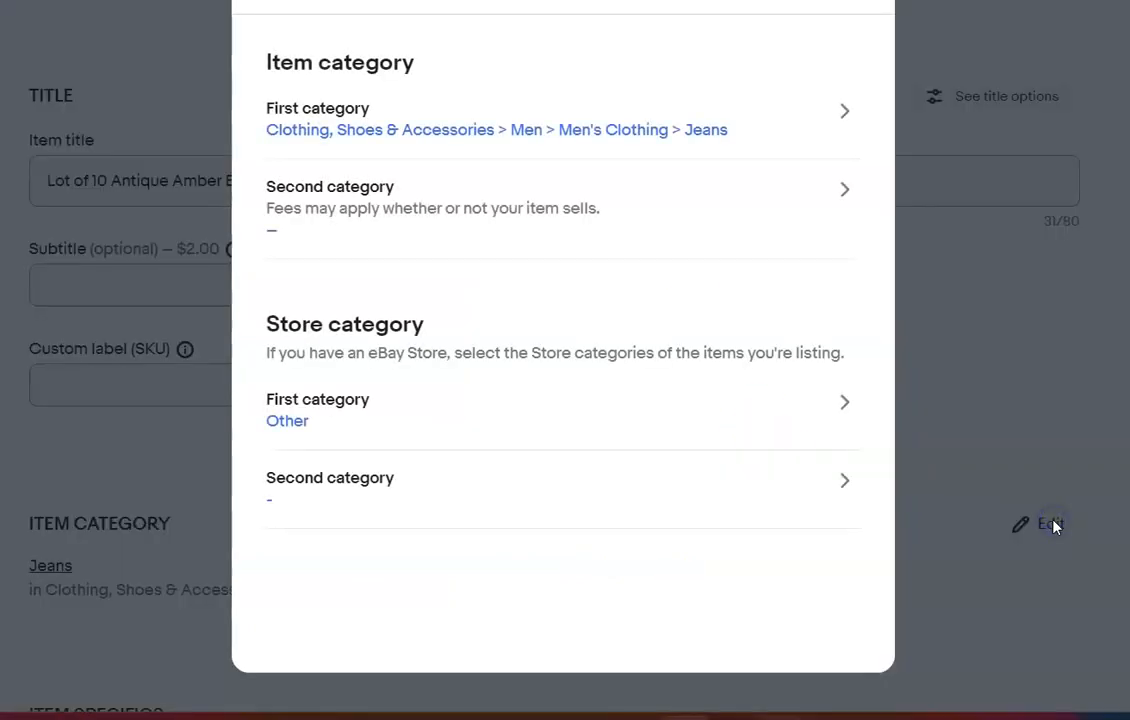
pyautogui.click(832, 108)
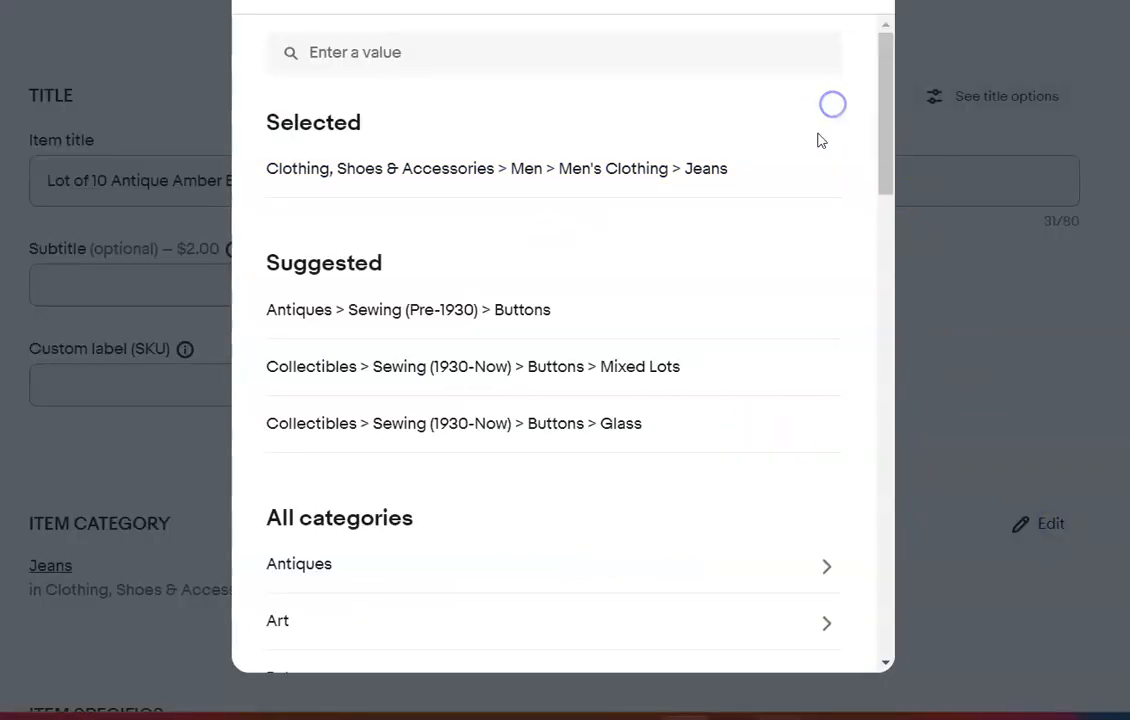
pyautogui.click(521, 311)
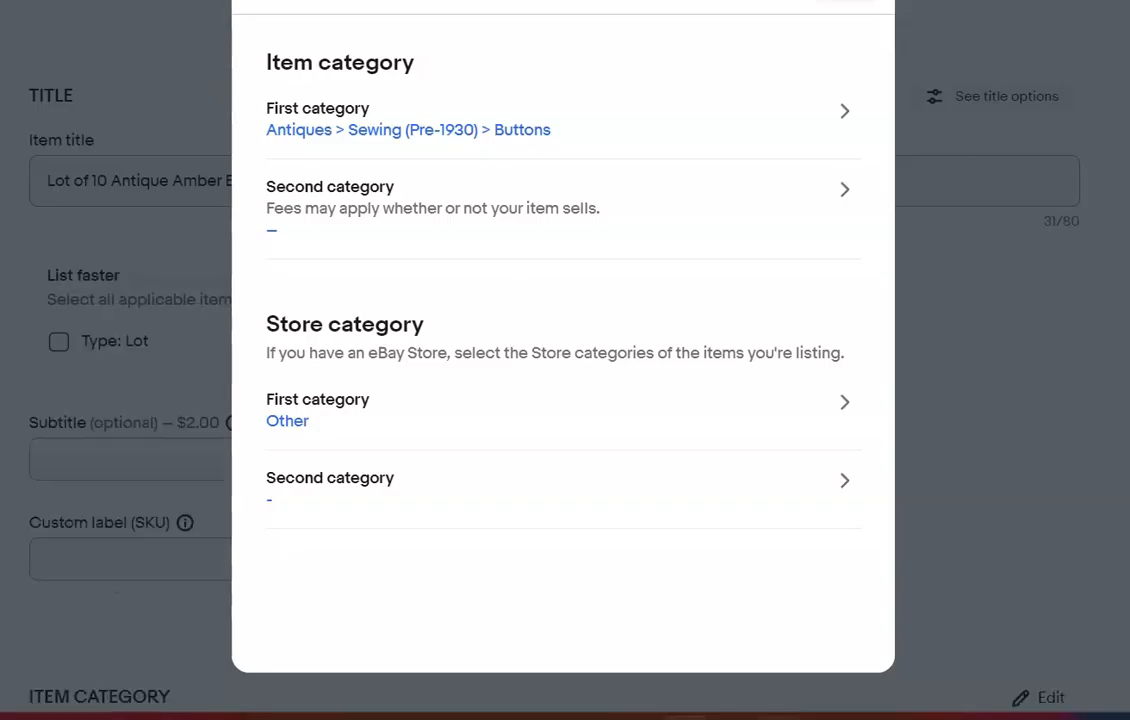
pyautogui.click(928, 218)
# Add the custom value "amber" as the material in the amber lot's item specifics
pyautogui.scroll(-4, 928, 218)
pyautogui.scroll(-2, 565, 360)
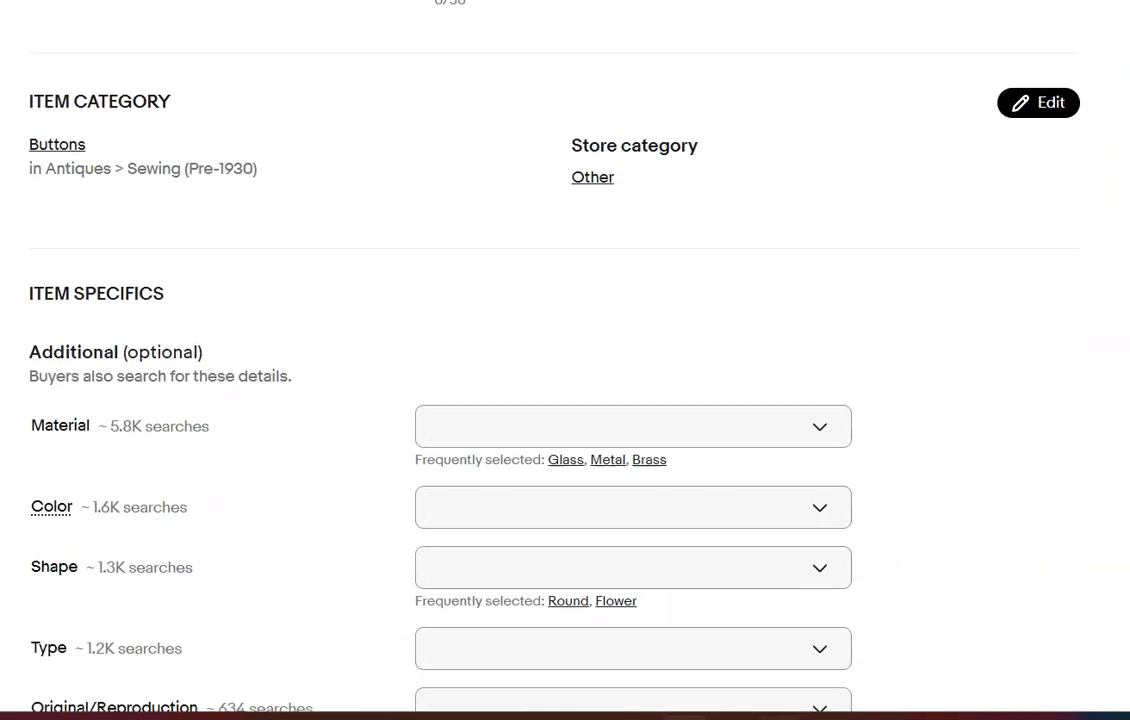
pyautogui.scroll(-3, 565, 360)
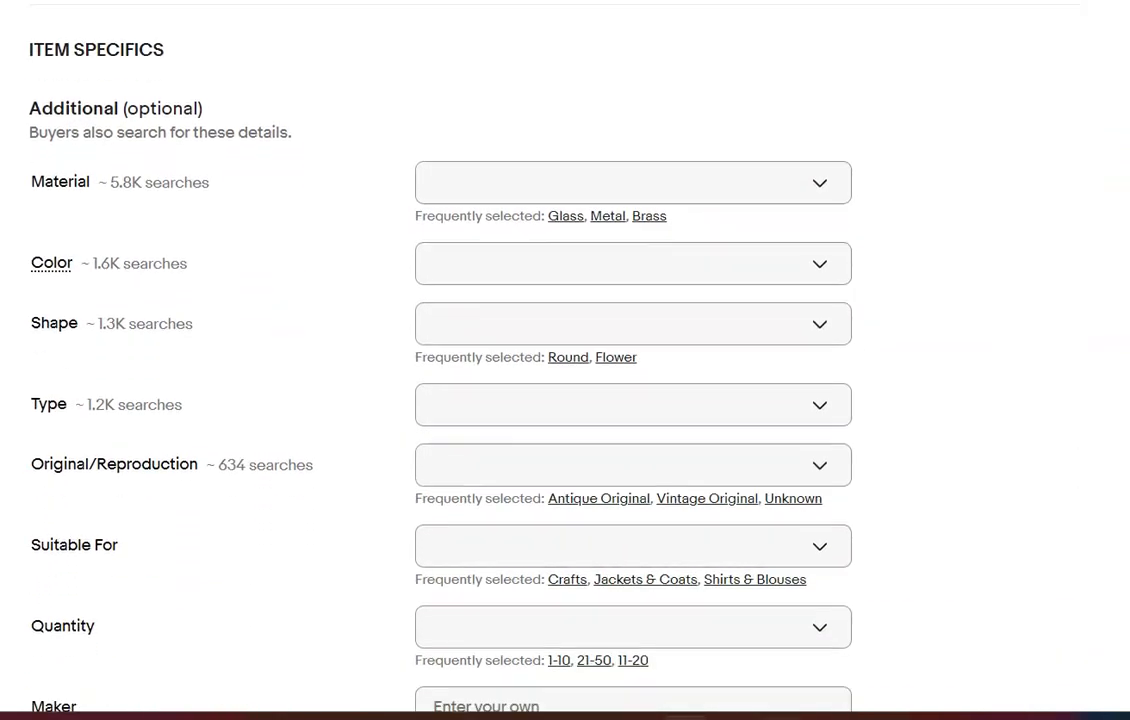
pyautogui.click(756, 107)
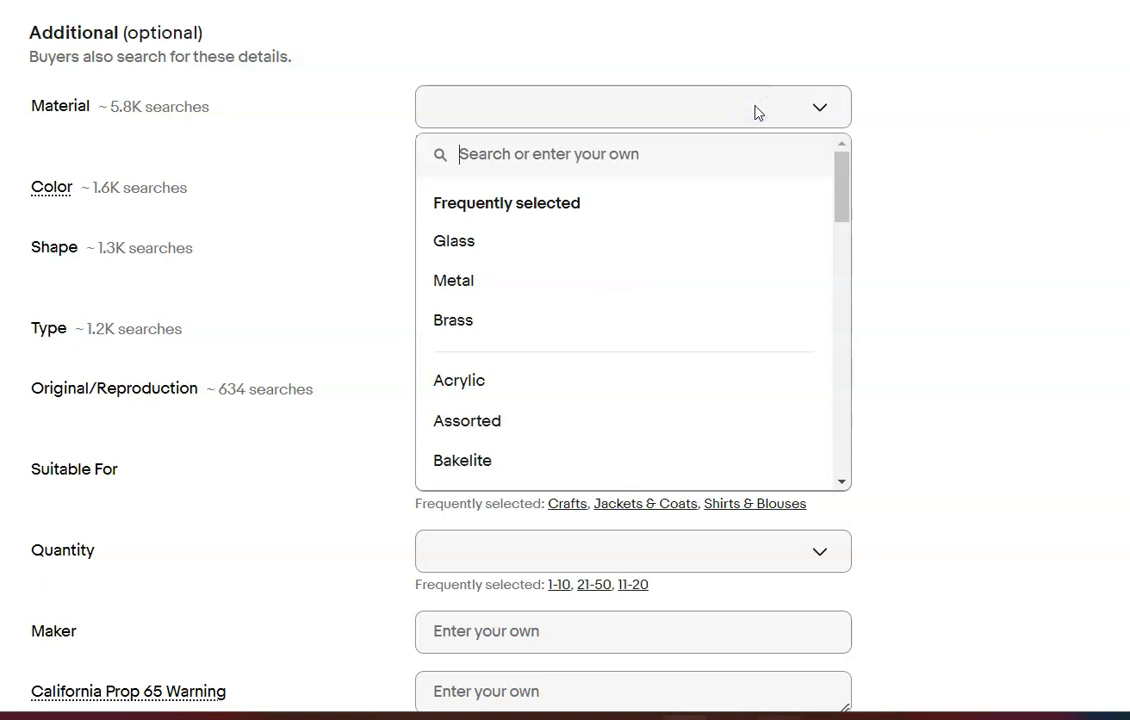
pyautogui.write('am')
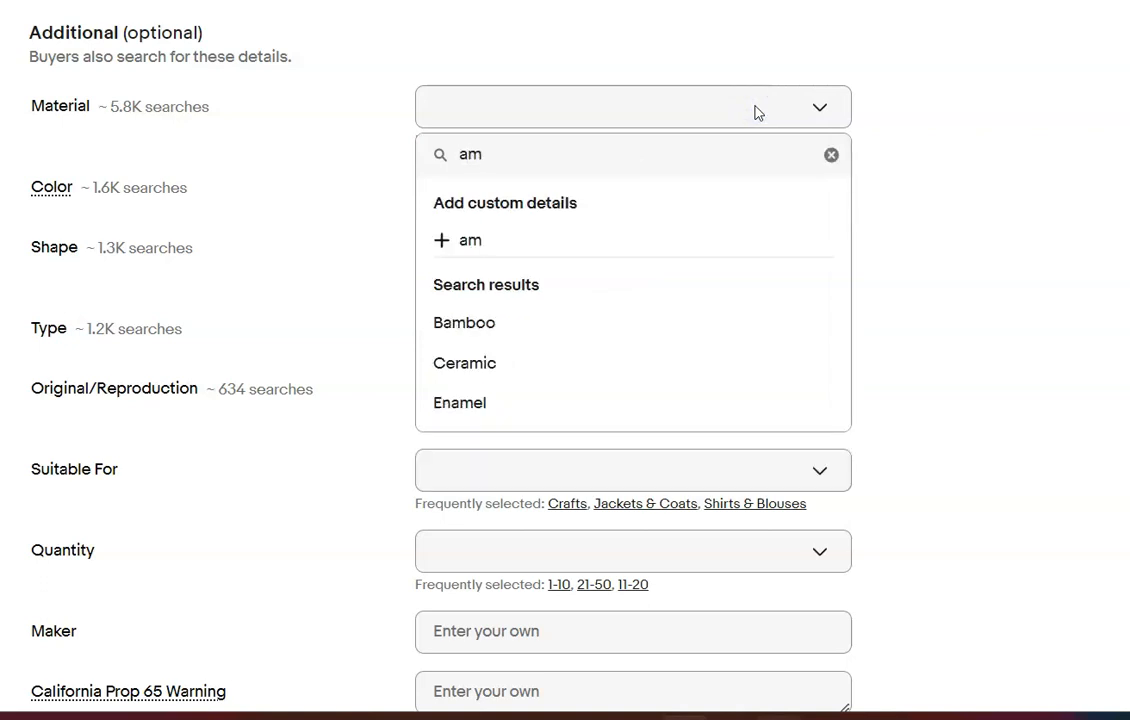
pyautogui.write('ber')
pyautogui.click(484, 241)
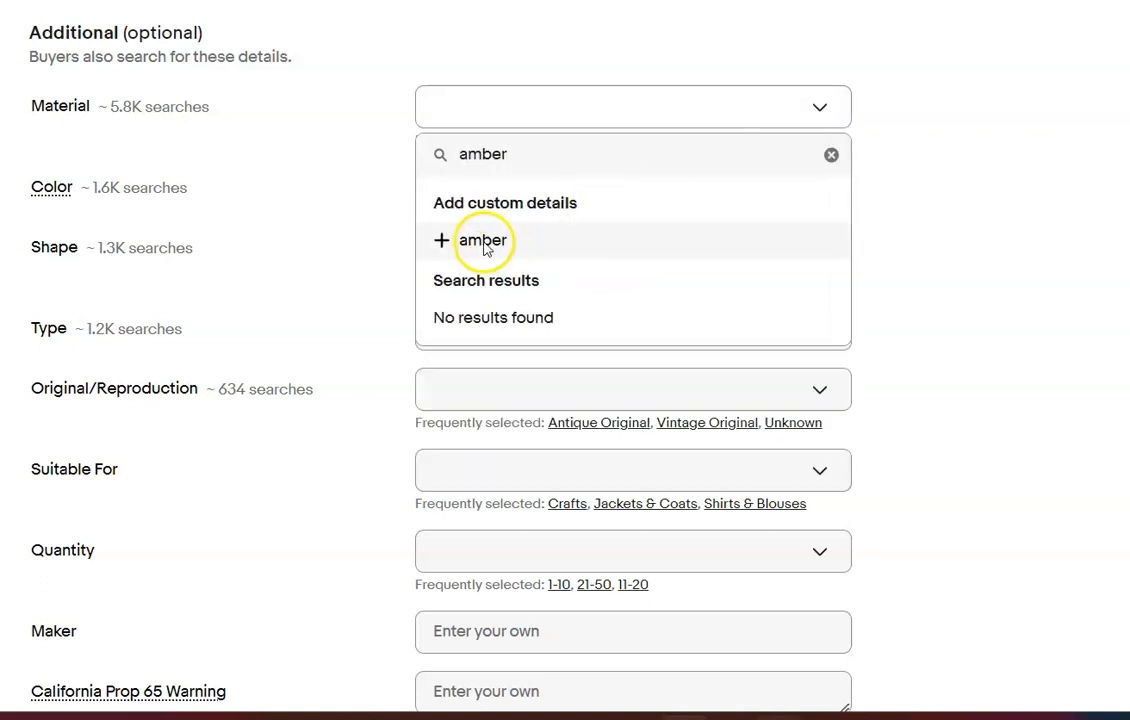
# Set the amber lot's item specifics to shape Round, Original/Reproduction Antique Original and quantity 1-10
pyautogui.click(567, 261)
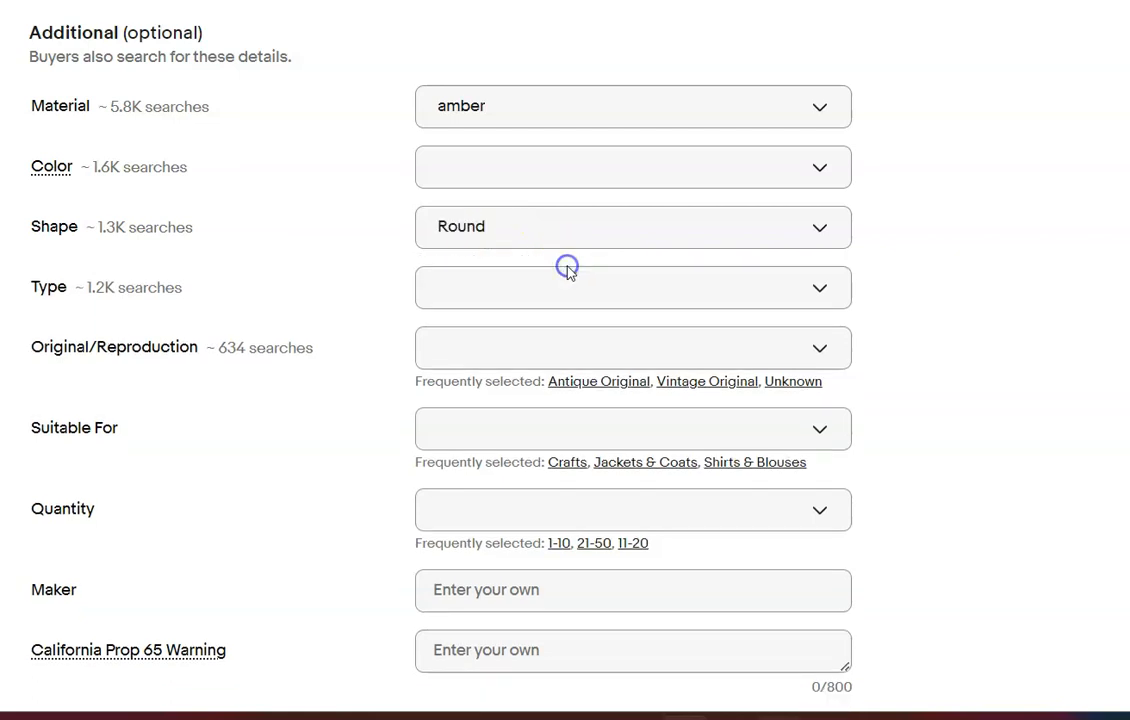
pyautogui.click(623, 385)
pyautogui.click(563, 525)
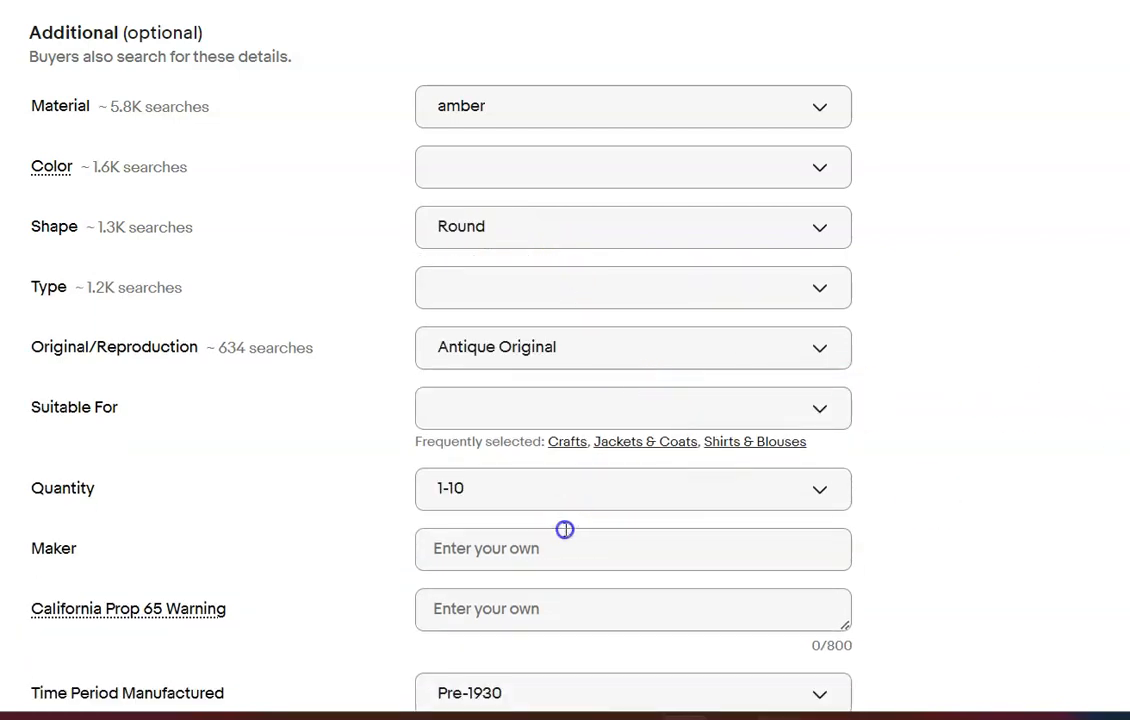
# Enter the amber lot's condition description "Please refer to photos" and an item description beginning "Please refer to"
pyautogui.scroll(-6, 729, 232)
pyautogui.click(730, 233)
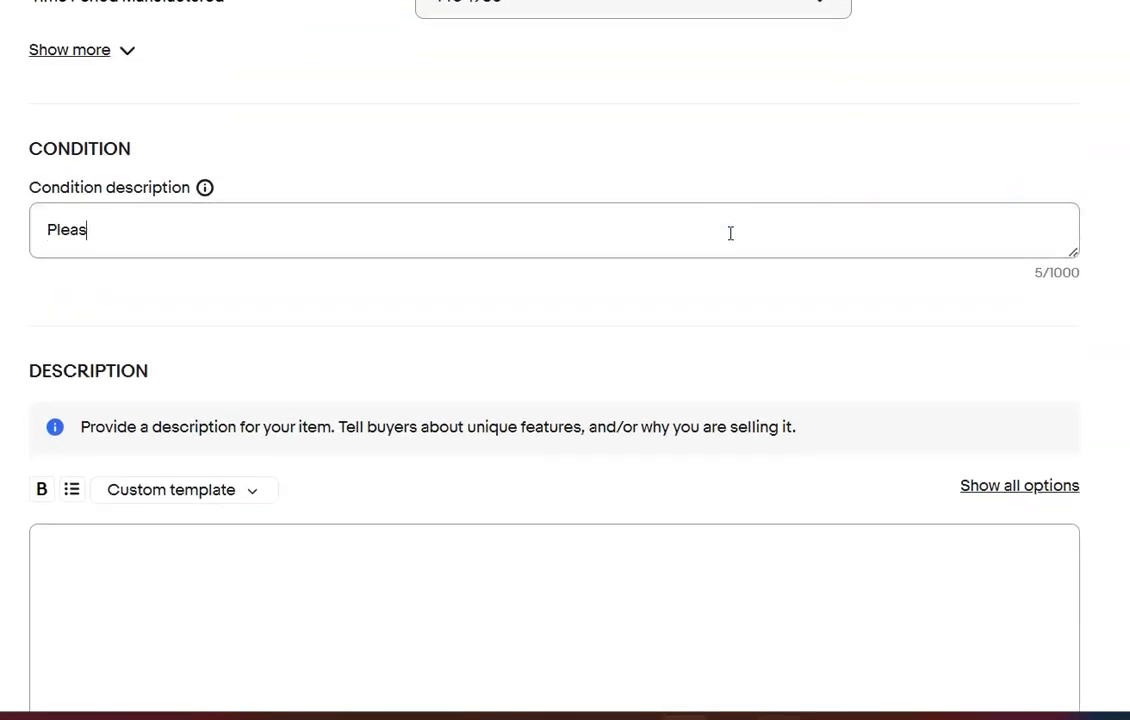
pyautogui.click(487, 643)
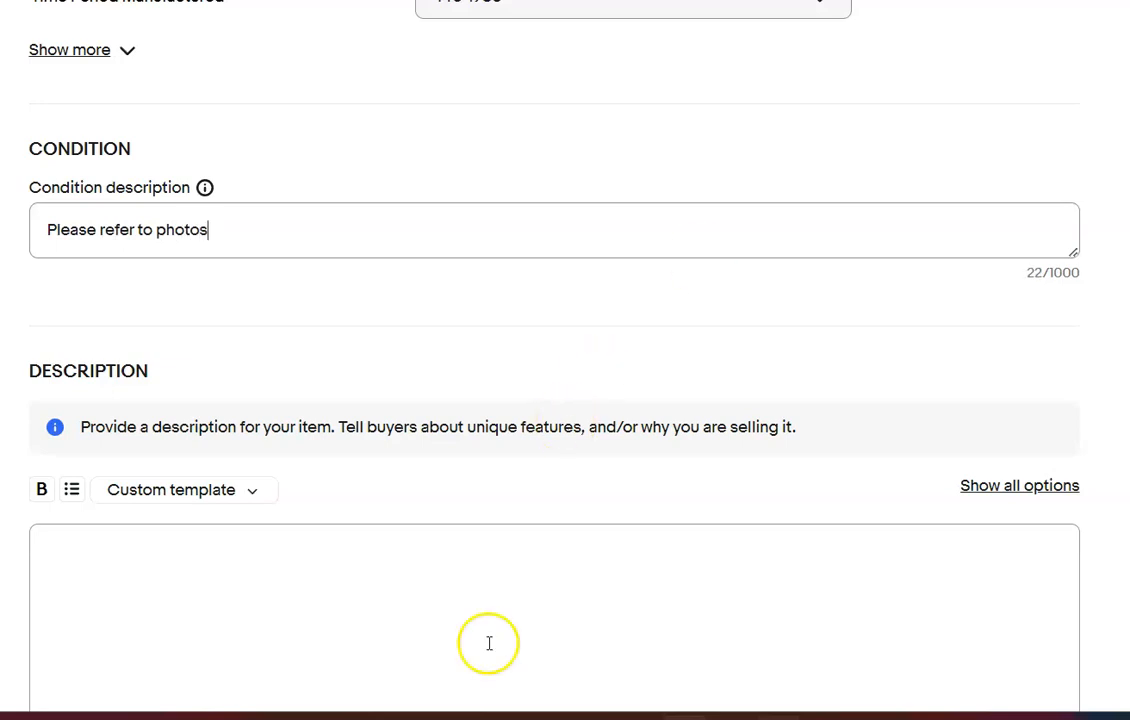
pyautogui.write('Please refer to photos')
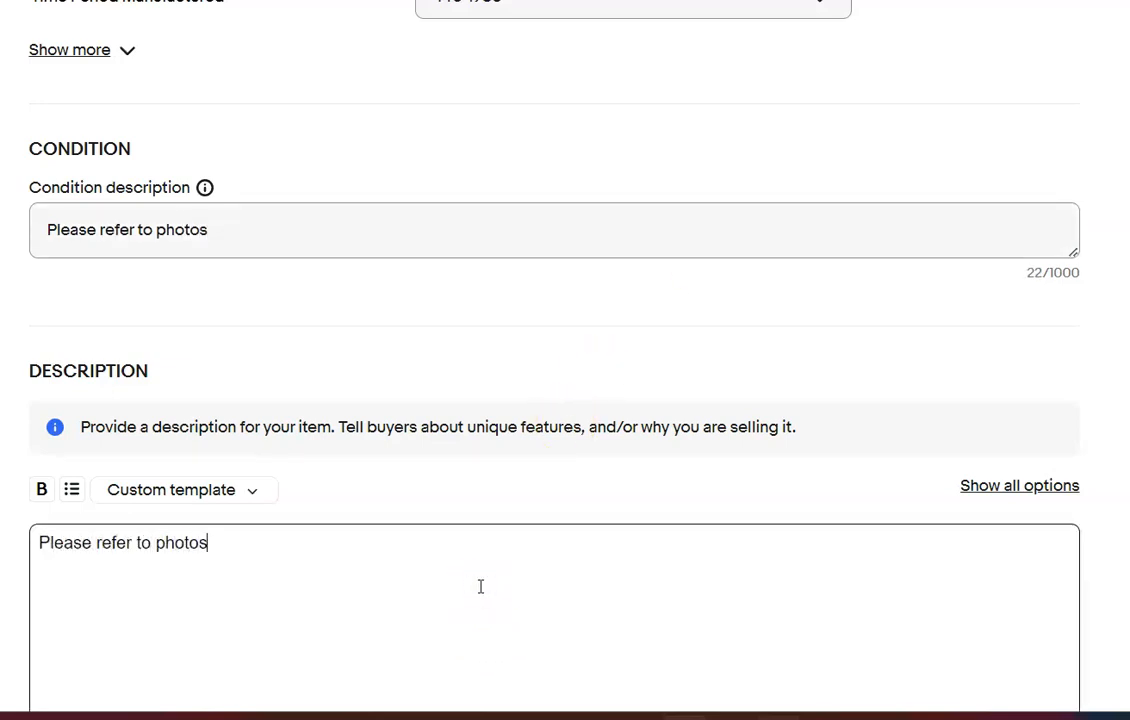
pyautogui.click(699, 508)
# Set the Buy It Now price of the amber button lot to $50.00
pyautogui.scroll(-8, 699, 508)
pyautogui.click(180, 236)
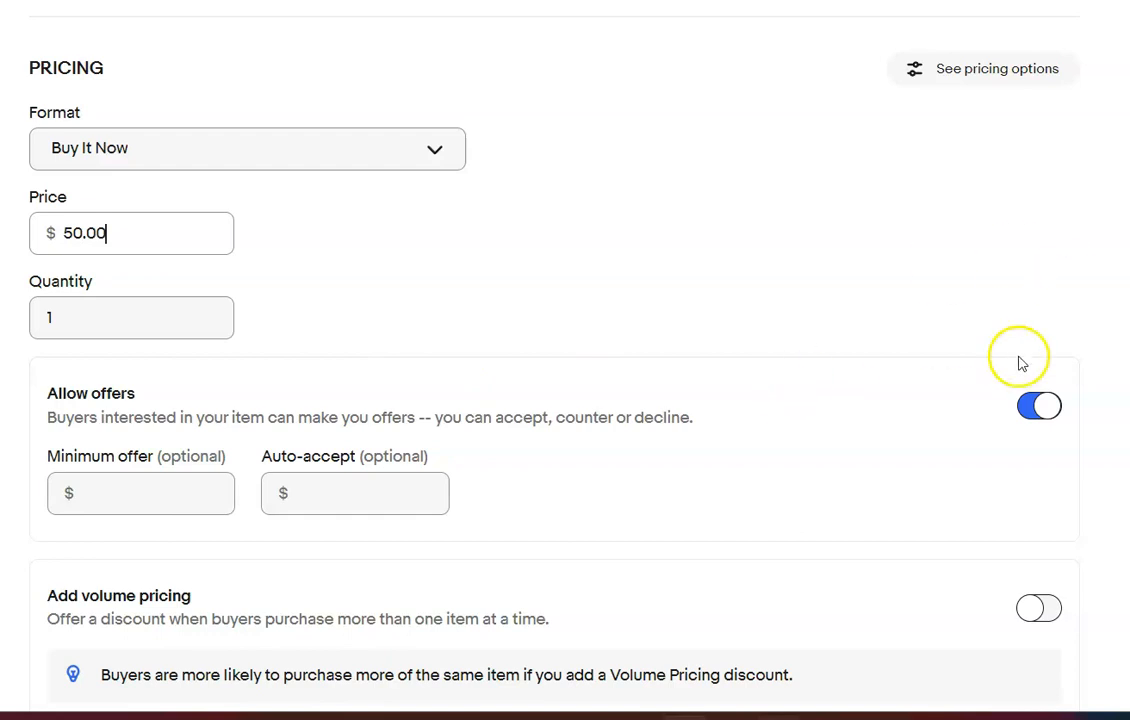
# Set the amber lot's package weight to 7 oz and its dimensions to 9 x 6 x 2 in
pyautogui.scroll(-8, 448, 327)
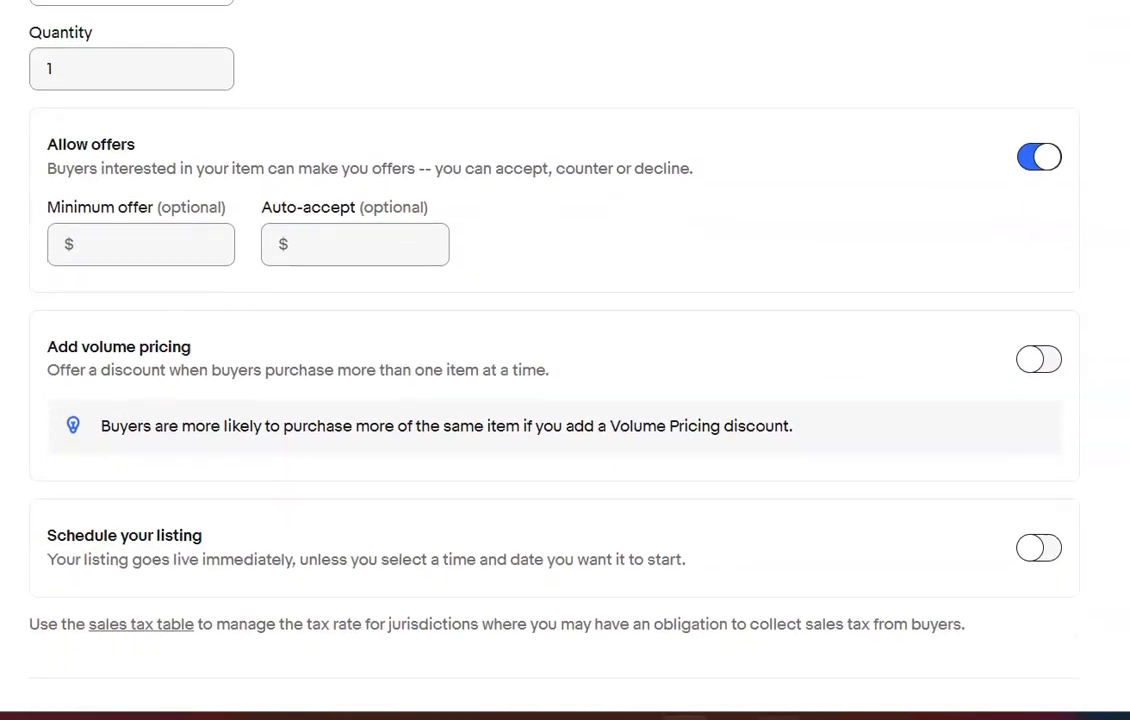
pyautogui.click(157, 419)
pyautogui.write('7')
pyautogui.click(285, 405)
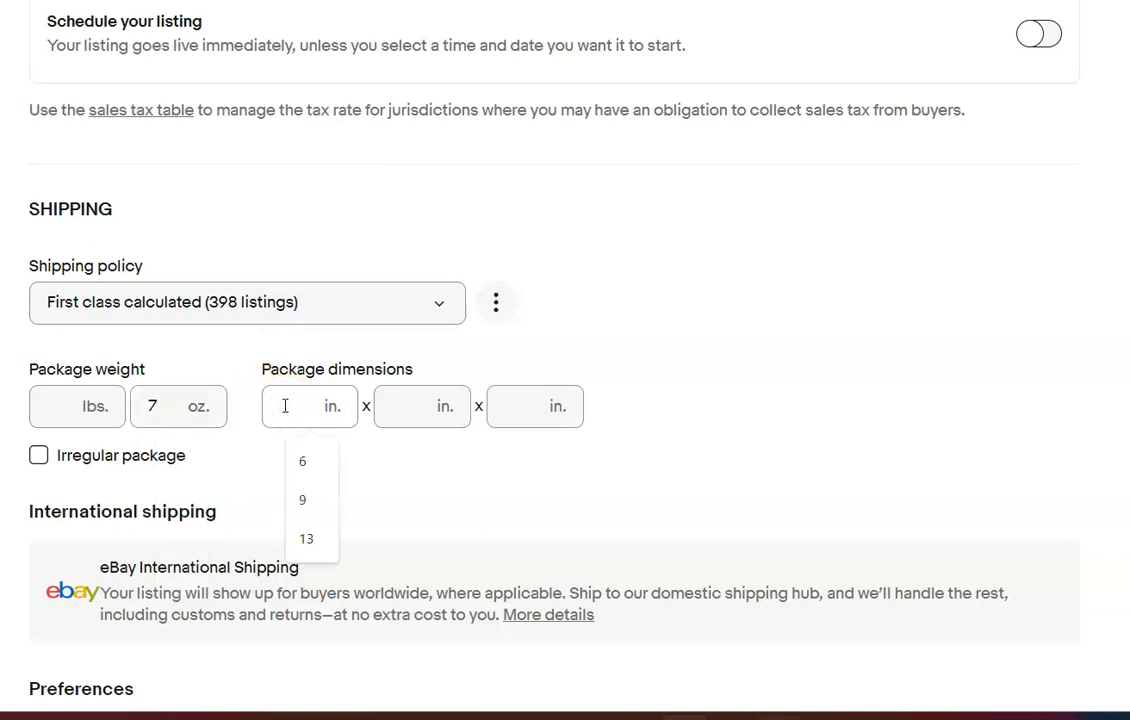
pyautogui.write('9')
pyautogui.press('Tab')
pyautogui.write('6')
pyautogui.press('Tab')
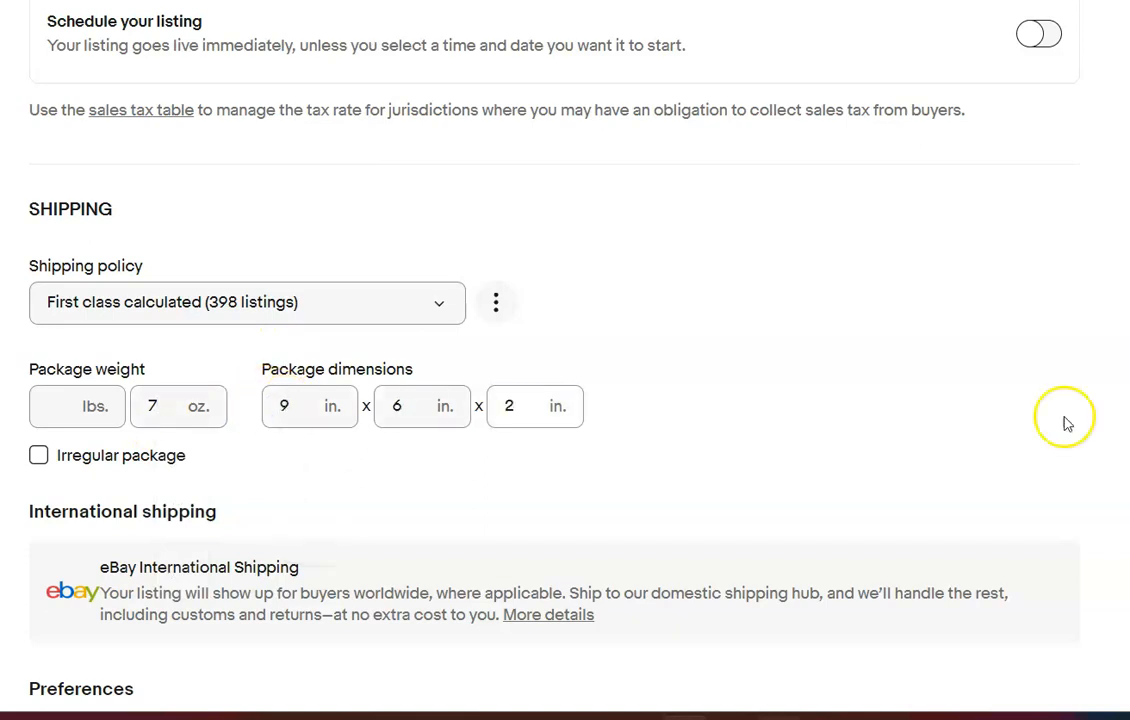
pyautogui.scroll(-1, 1100, 480)
pyautogui.scroll(1, 1100, 480)
pyautogui.write('2')
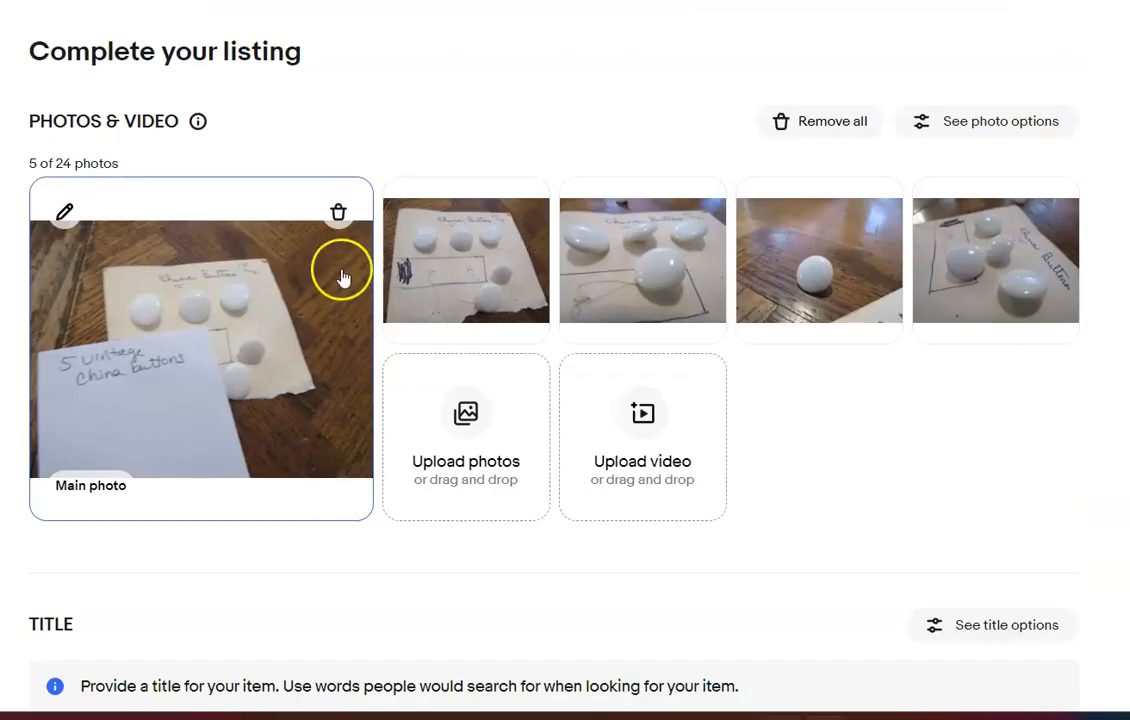
# Delete the main photo from the next listing, the china buttons, and title it "Lot of 5 Vintage China Buttons White"
pyautogui.click(338, 211)
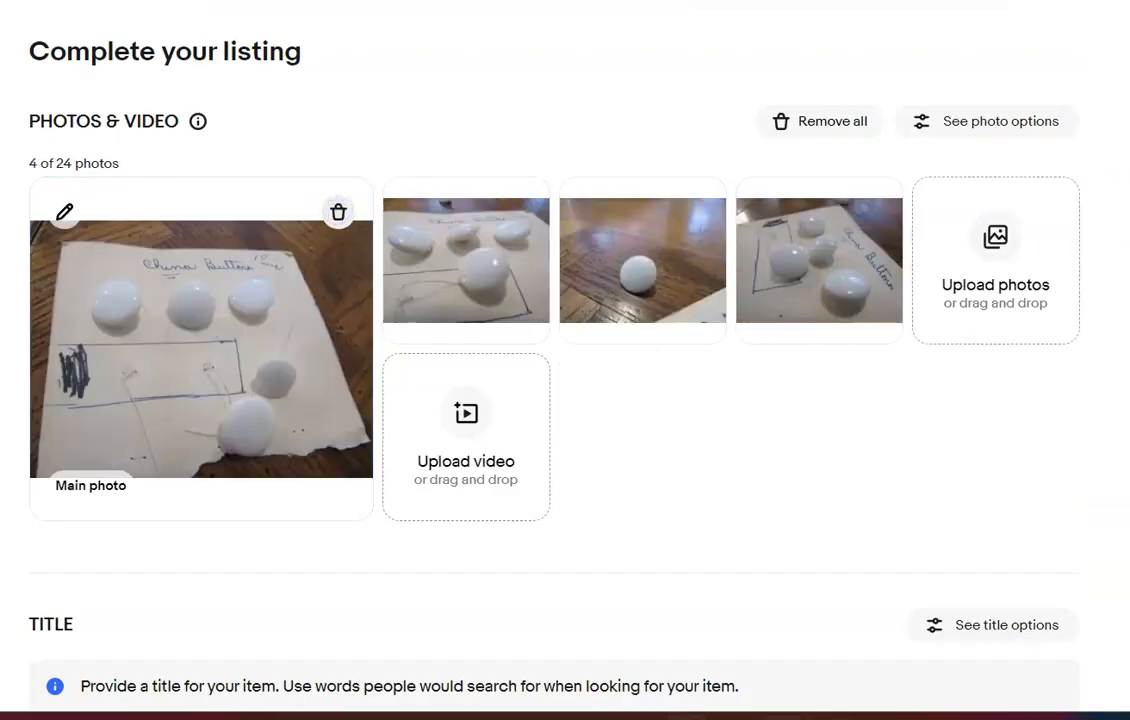
pyautogui.scroll(-5, 808, 328)
pyautogui.click(808, 328)
pyautogui.write('Lo')
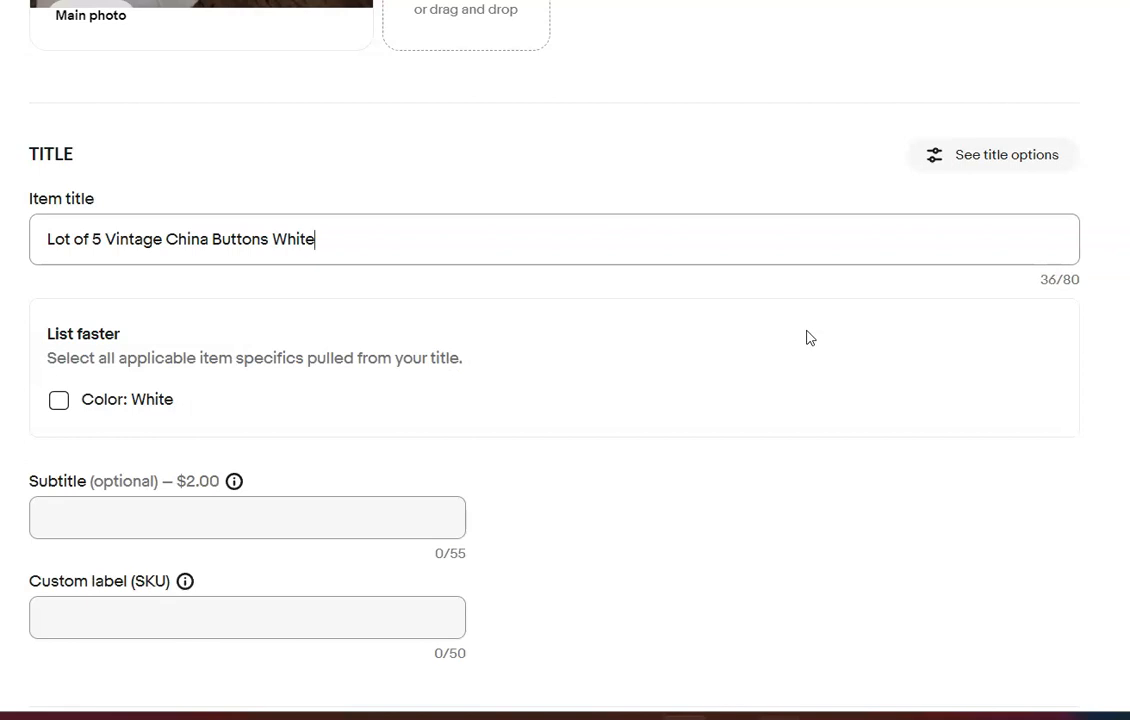
# Set the china button lot's first item category to Antiques > Sewing (Pre-1930) > Buttons
pyautogui.scroll(-5, 763, 425)
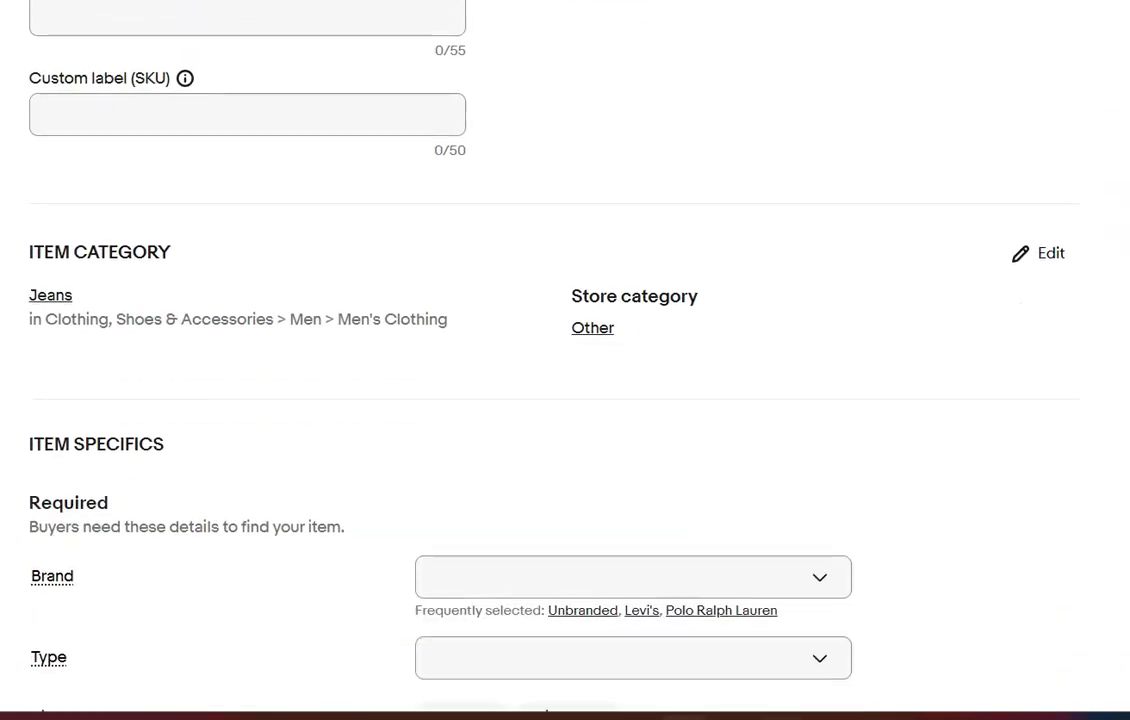
pyautogui.scroll(-1, 565, 400)
pyautogui.click(1050, 166)
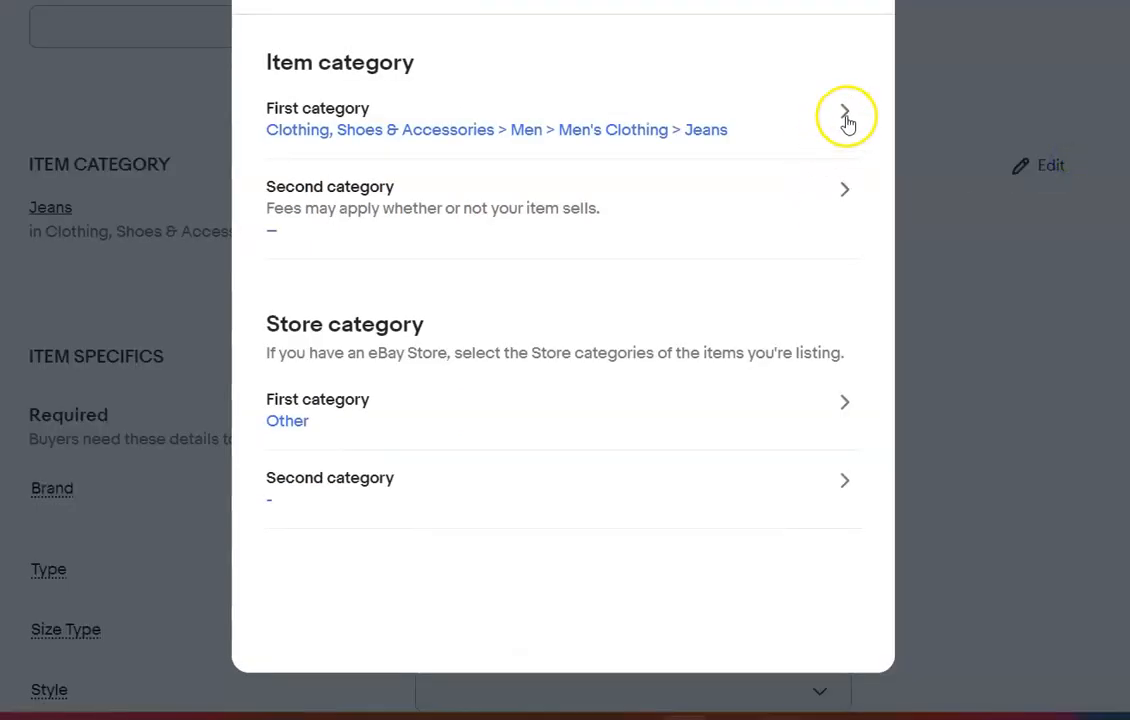
pyautogui.click(845, 118)
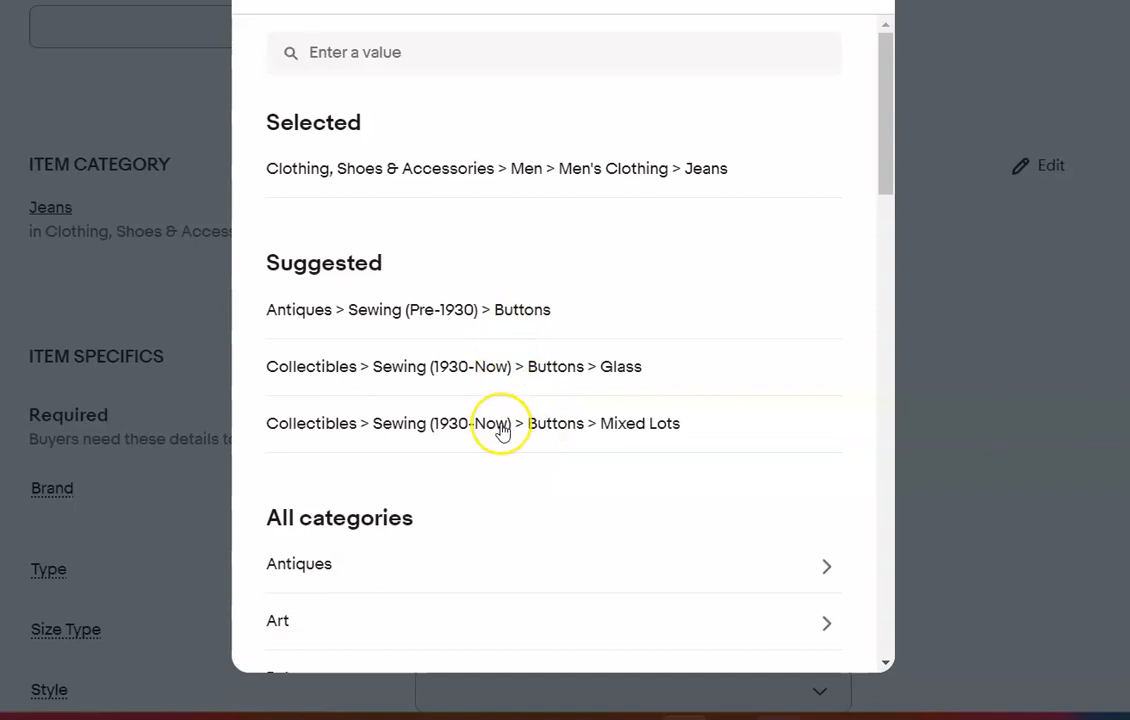
pyautogui.click(474, 318)
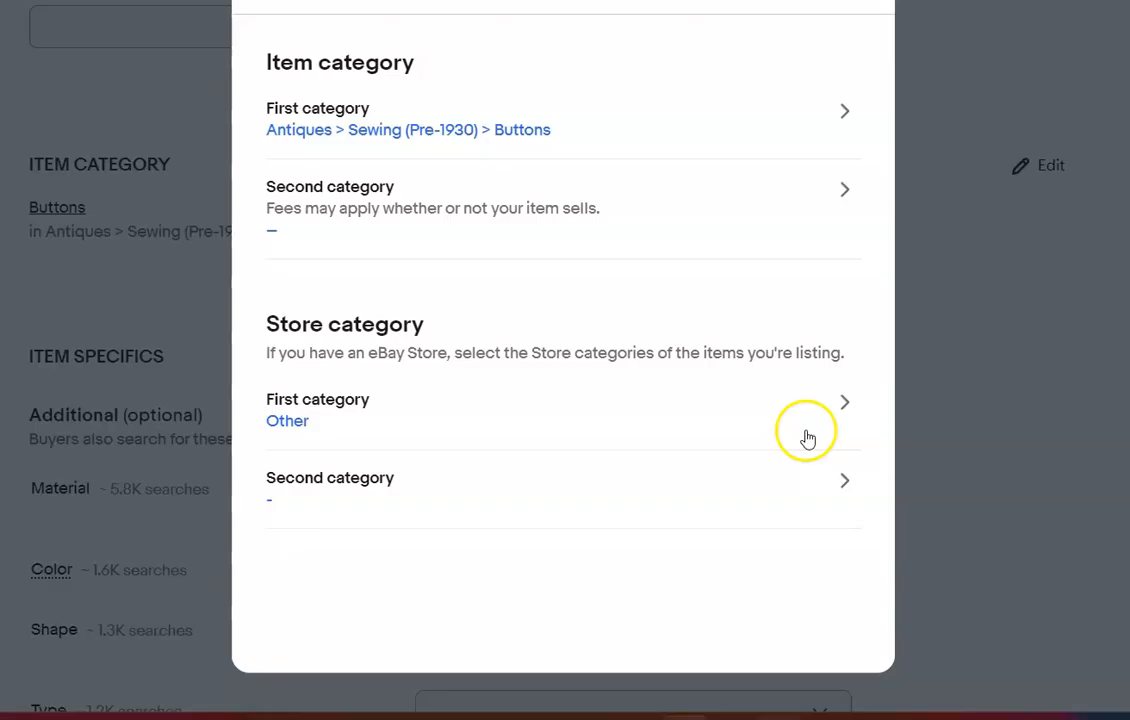
pyautogui.click(842, 2)
# Set the material in the china button lot's item specifics to China
pyautogui.click(613, 528)
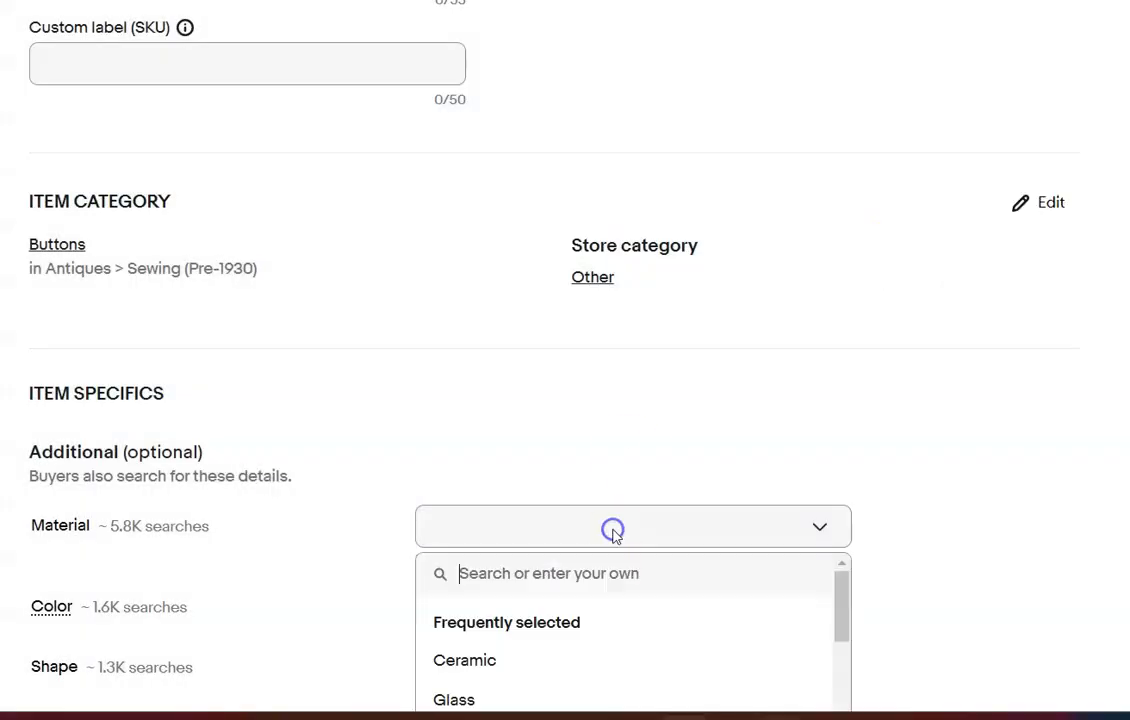
pyautogui.write('China')
pyautogui.click(441, 659)
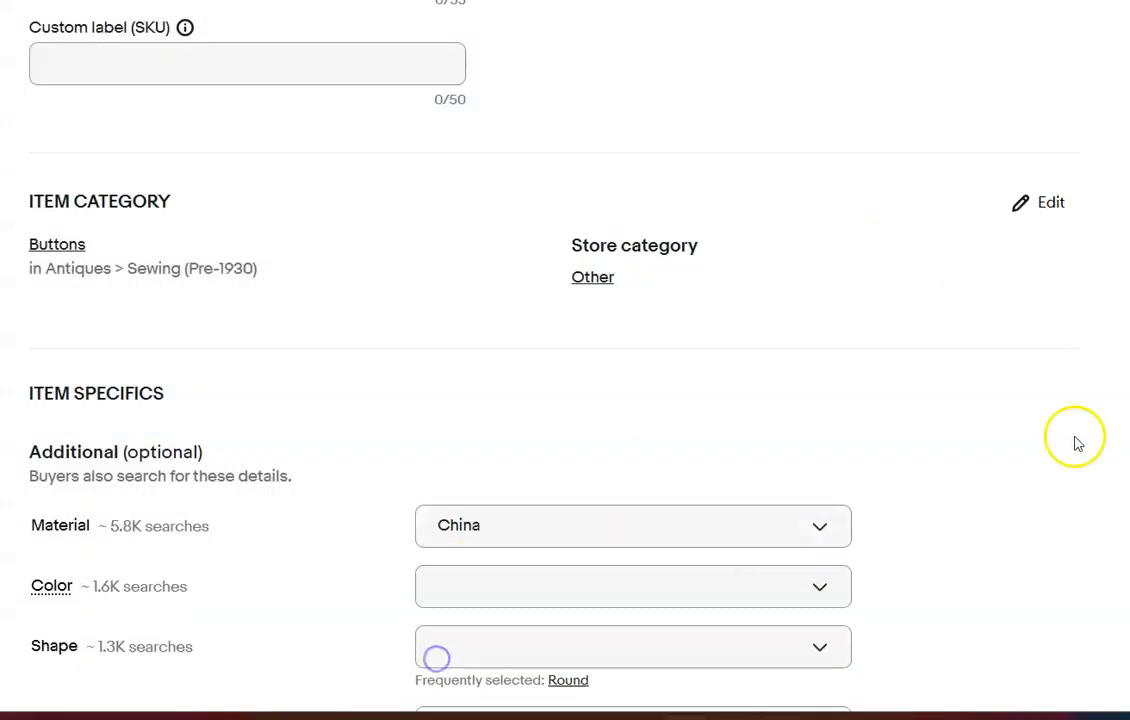
# Set the china button lot's color to White and its shape to Round
pyautogui.scroll(-1, 1072, 442)
pyautogui.scroll(-4, 565, 400)
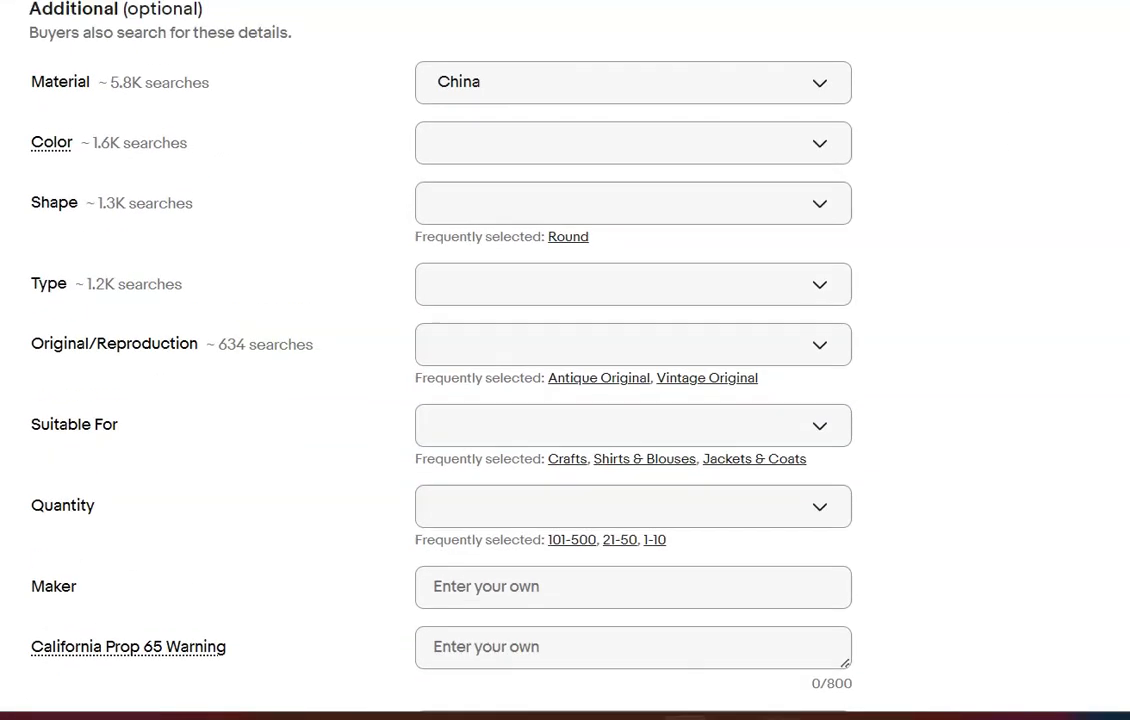
pyautogui.click(822, 146)
pyautogui.click(443, 277)
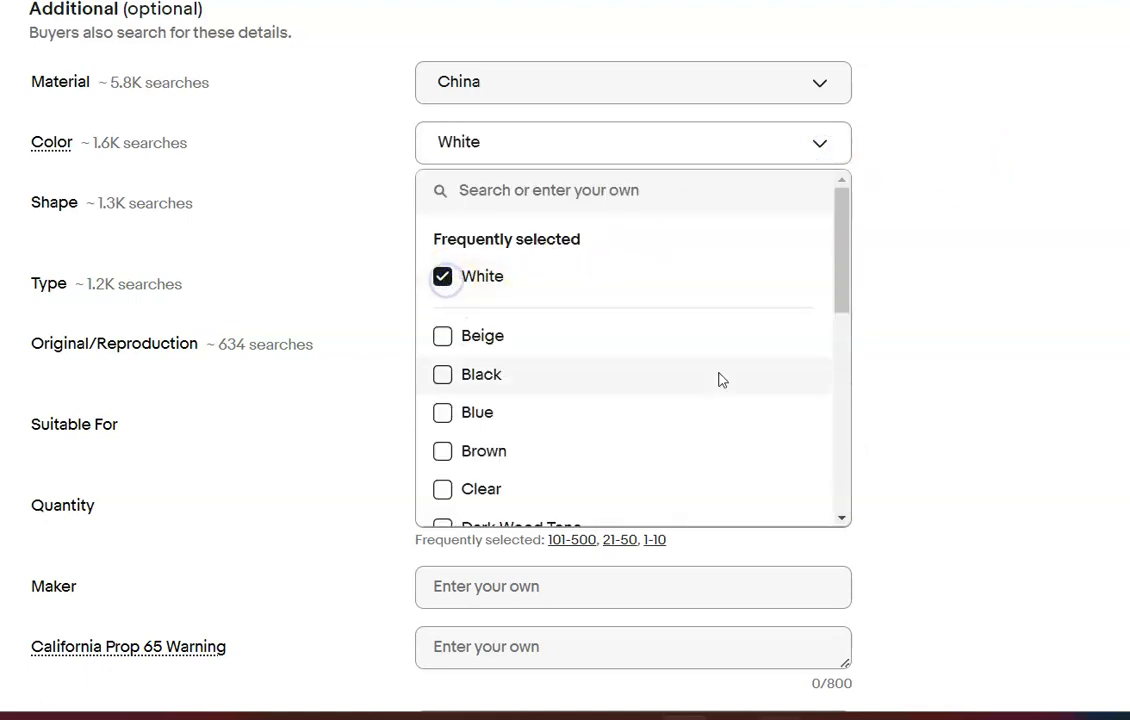
pyautogui.press('Escape')
pyautogui.scroll(-2, 565, 400)
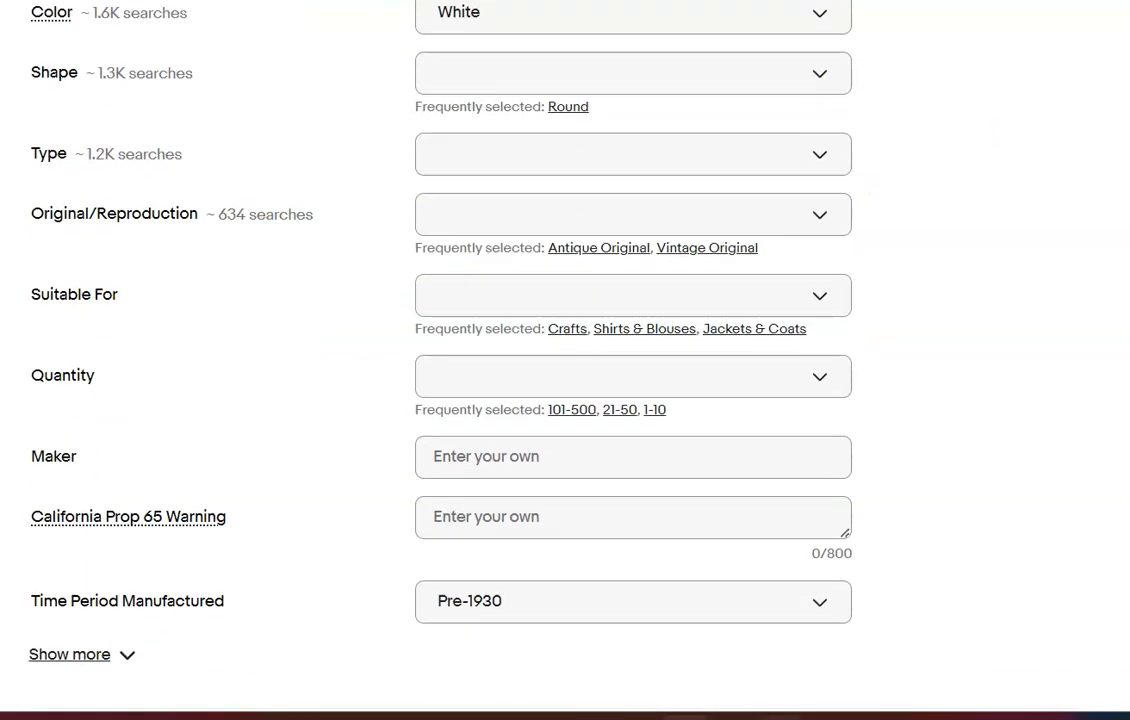
pyautogui.click(565, 106)
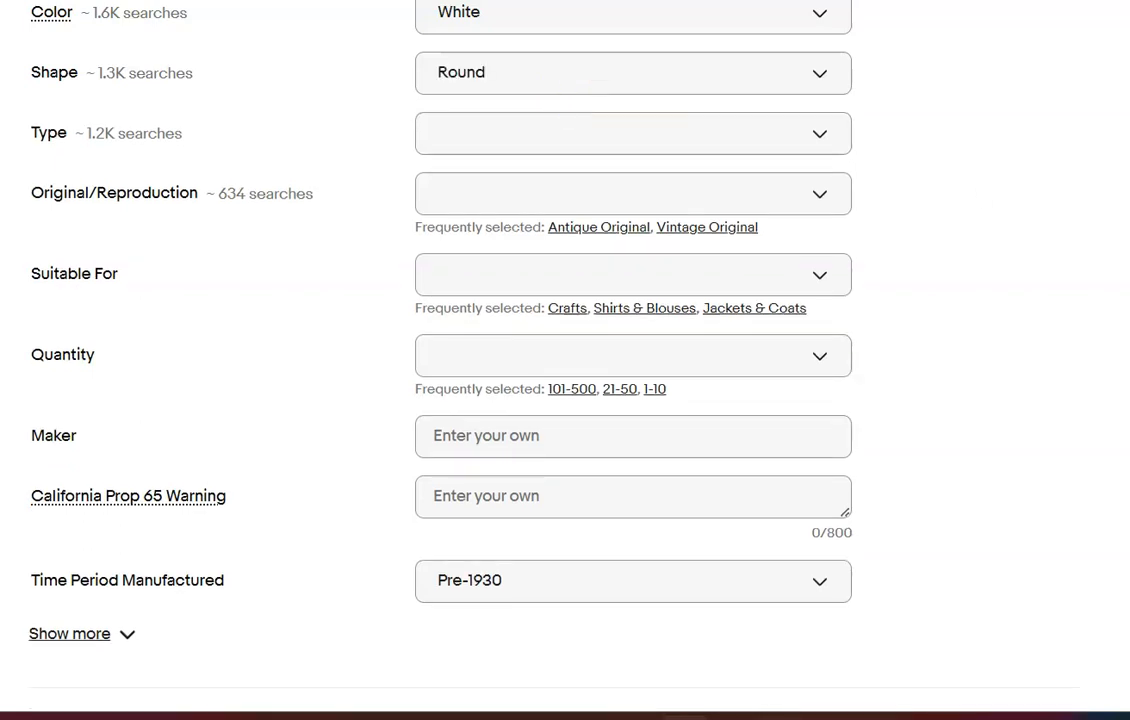
# Enter "Please refer to photos" as both the condition description and the item description of the china button lot
pyautogui.scroll(-7, 900, 140)
pyautogui.click(900, 137)
pyautogui.write('Please refer to photos')
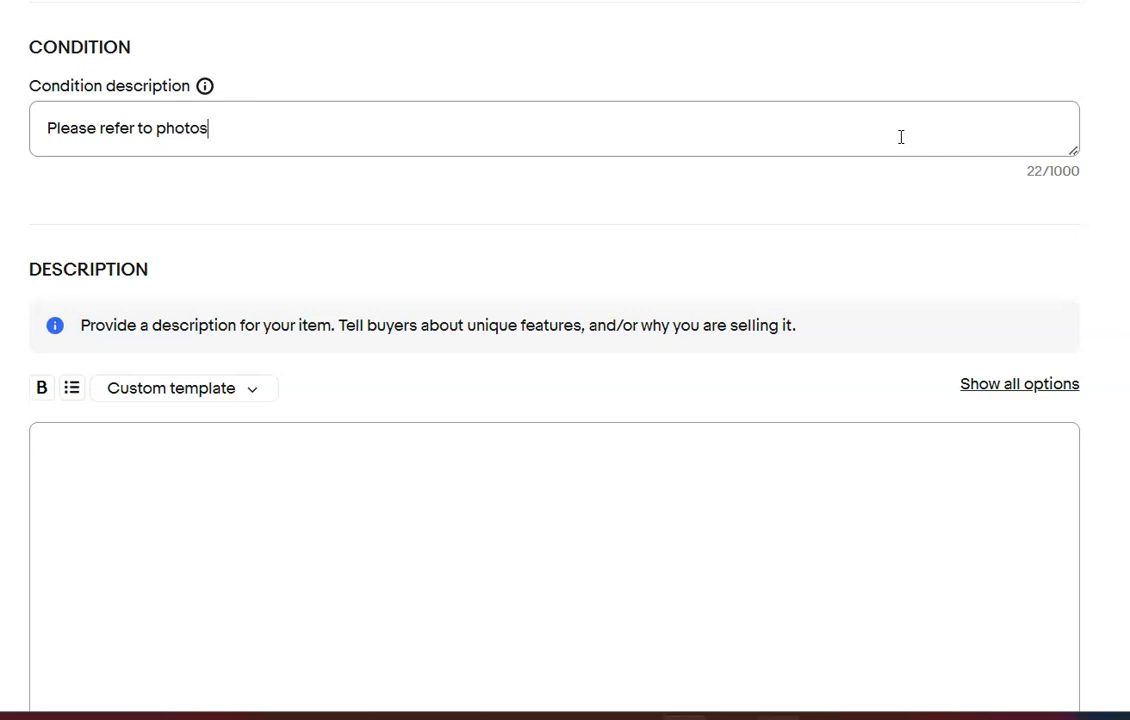
pyautogui.click(578, 517)
pyautogui.write('Please r')
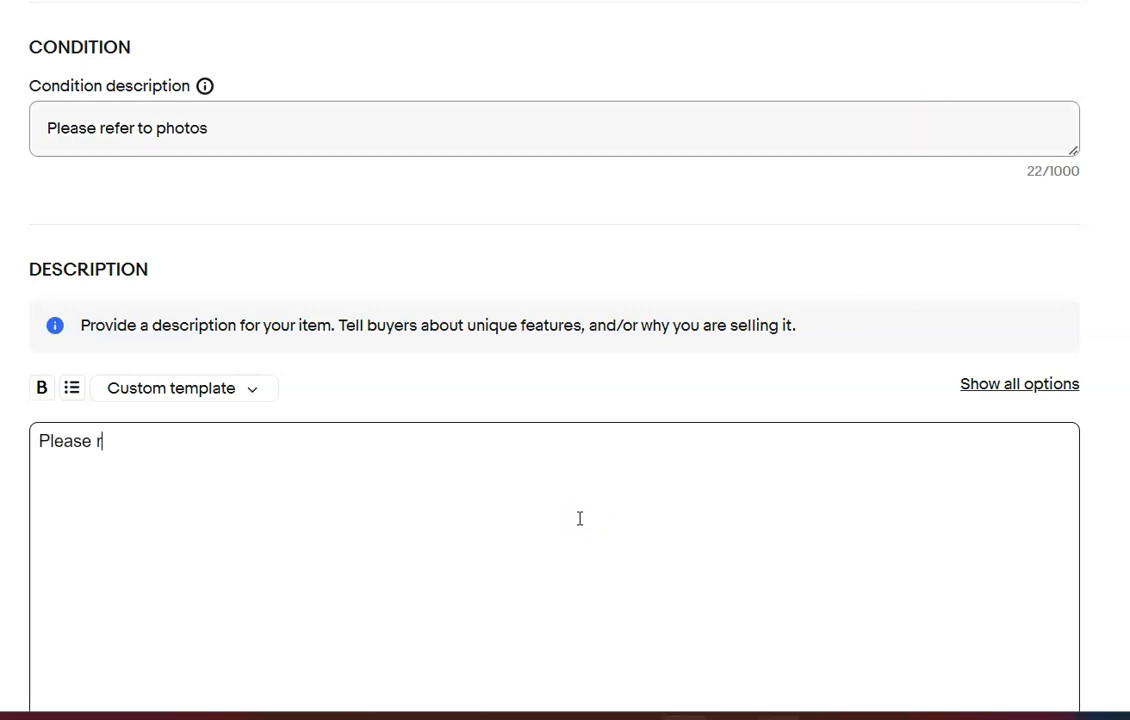
pyautogui.write('efer to photos')
pyautogui.click(770, 415)
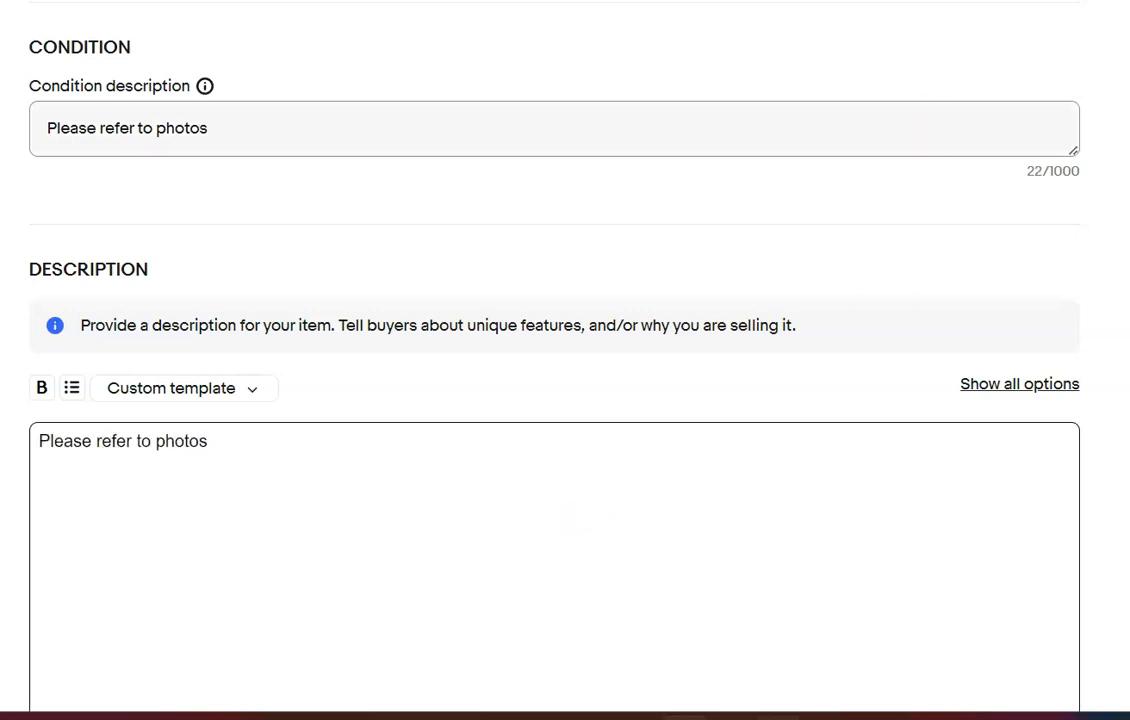
# Set the Buy It Now price of the china button lot to $20.00
pyautogui.scroll(-7, 770, 415)
pyautogui.click(108, 320)
pyautogui.write('20.00')
# Set the china lot's package weight to 7 oz and its dimensions to 6 x 4 x 4 in
pyautogui.scroll(-8, 673, 333)
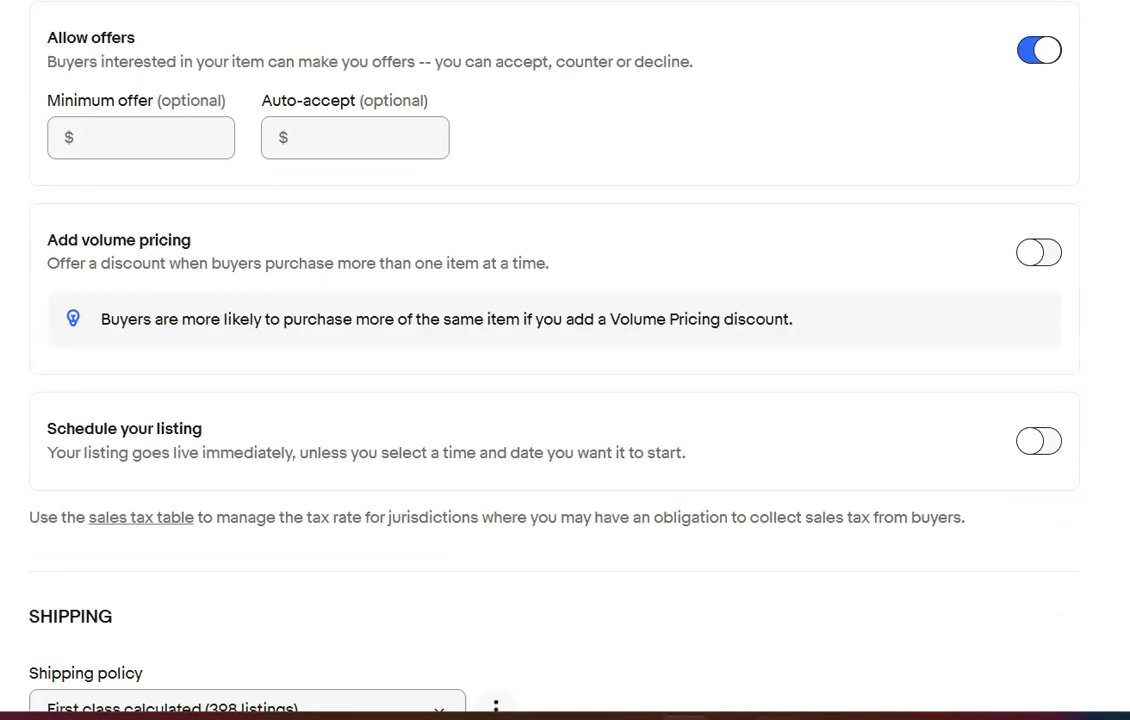
pyautogui.click(172, 490)
pyautogui.write('7')
pyautogui.click(292, 507)
pyautogui.write('6')
pyautogui.press('Tab')
pyautogui.write('4')
pyautogui.press('Tab')
pyautogui.write('4')
pyautogui.click(121, 272)
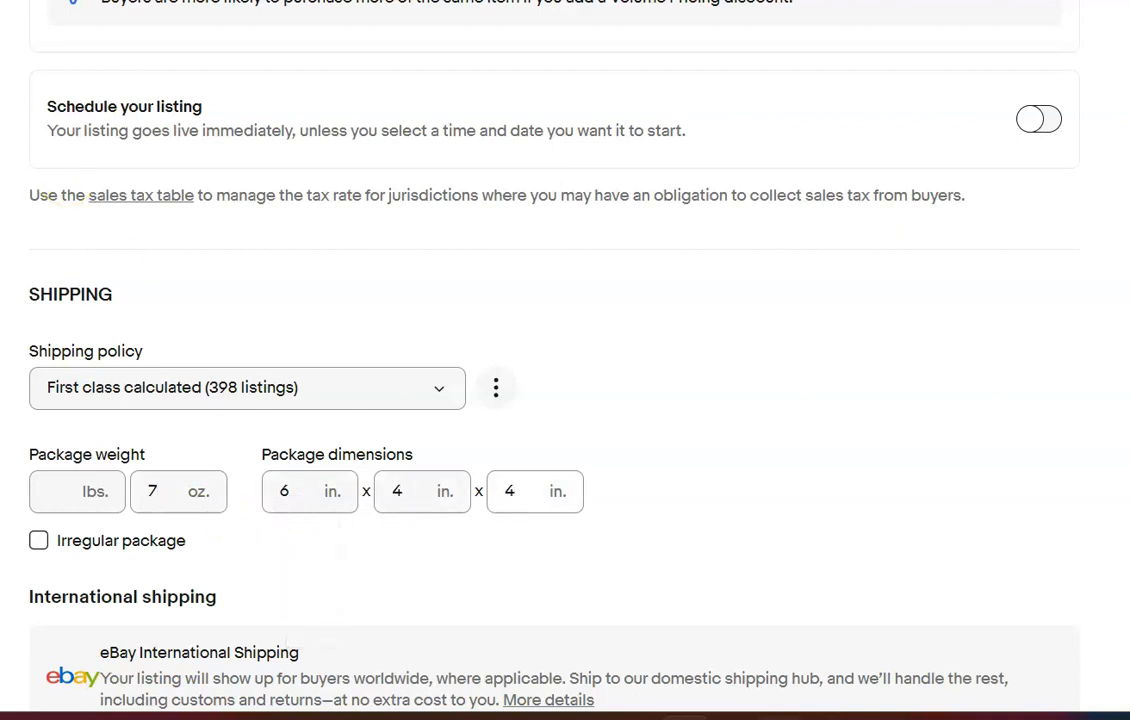